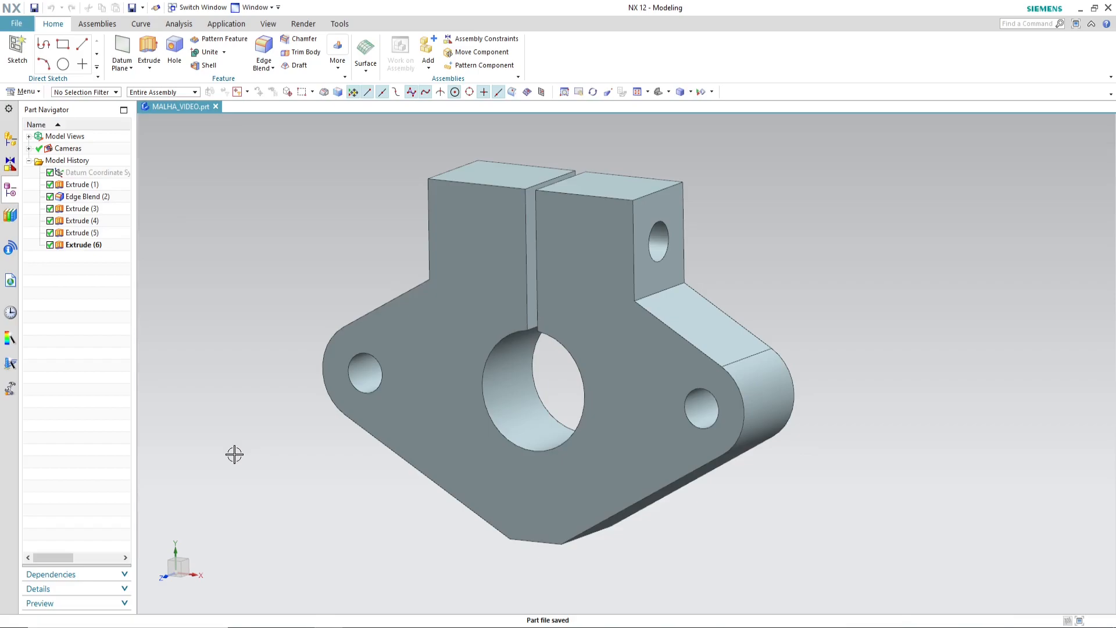
Step: Save the part and switch from Modeling to the Pre/Post simulation application
middle_click_drag(758, 304, 755, 332)
key("ctrl+s")
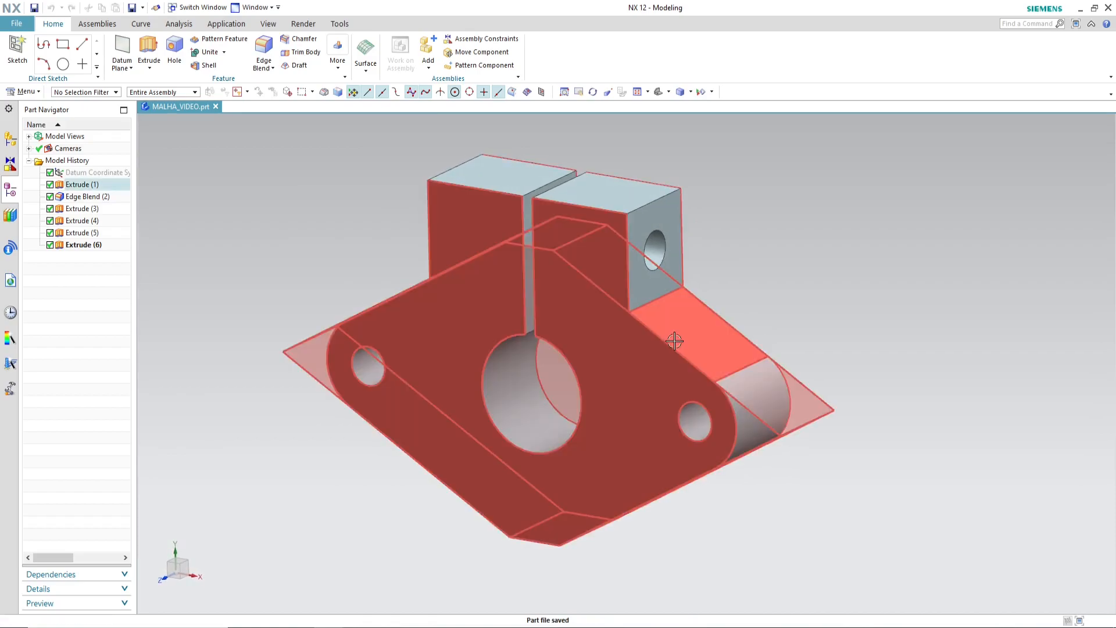
left_click(223, 27)
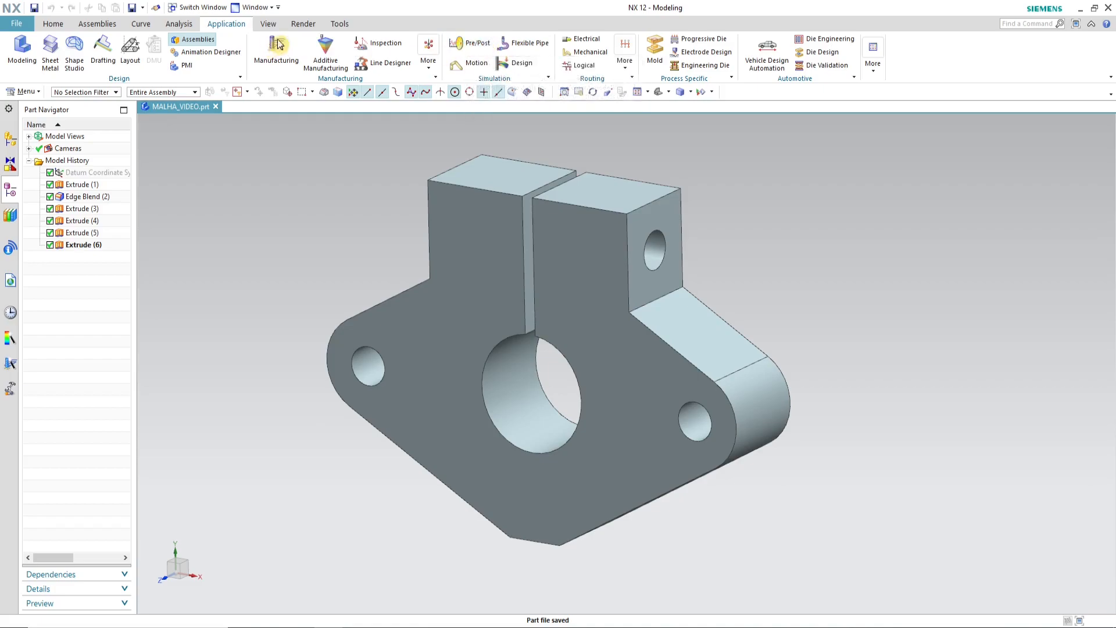
left_click(468, 44)
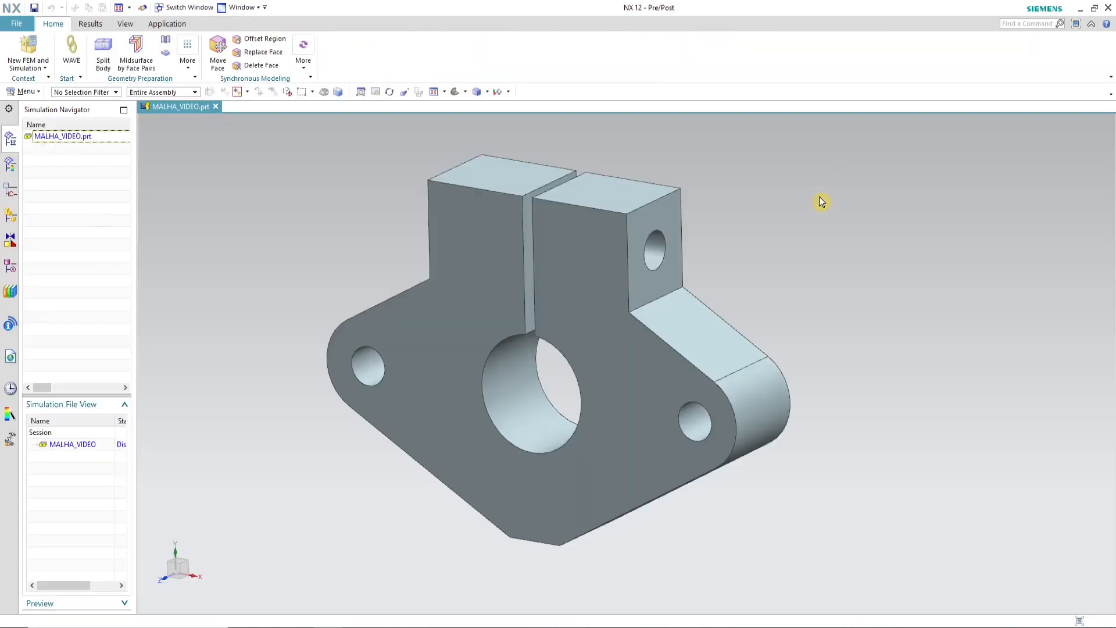
Step: Create the NX Nastran structural FEM file MALHA_VIDEO_fem1.fem from the part, using all visible bodies and no idealized part
left_click(36, 73)
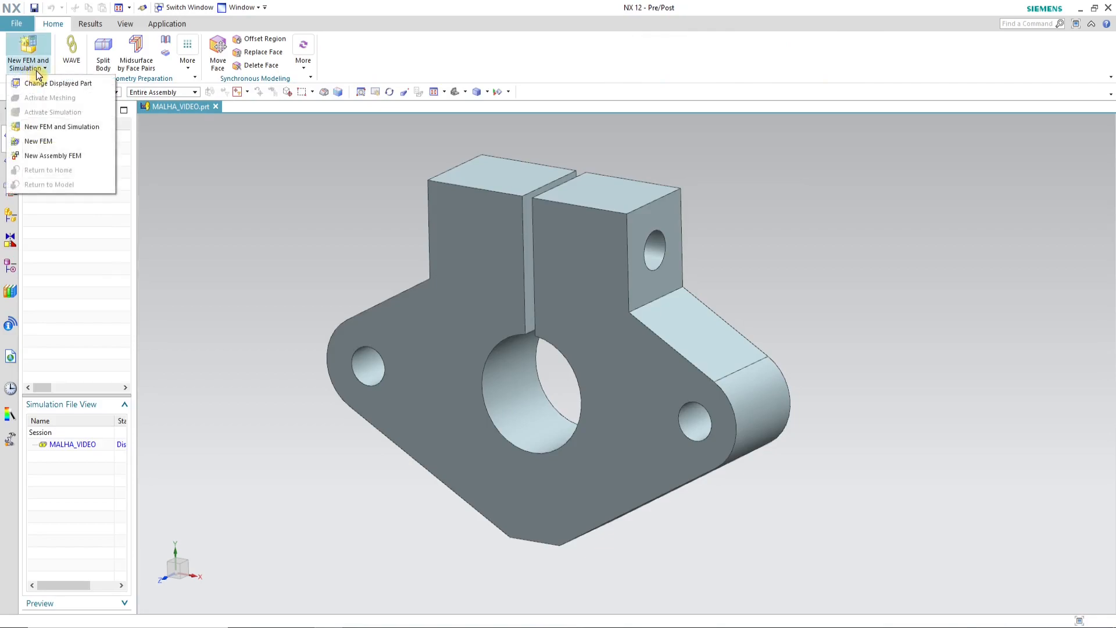
left_click(71, 145)
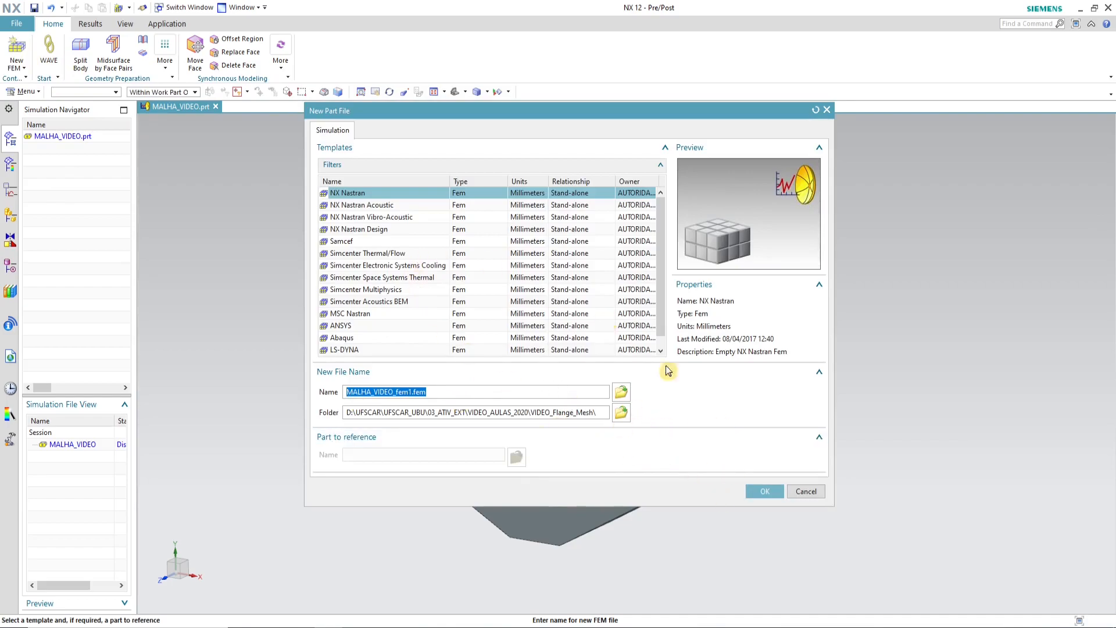
left_click(765, 491)
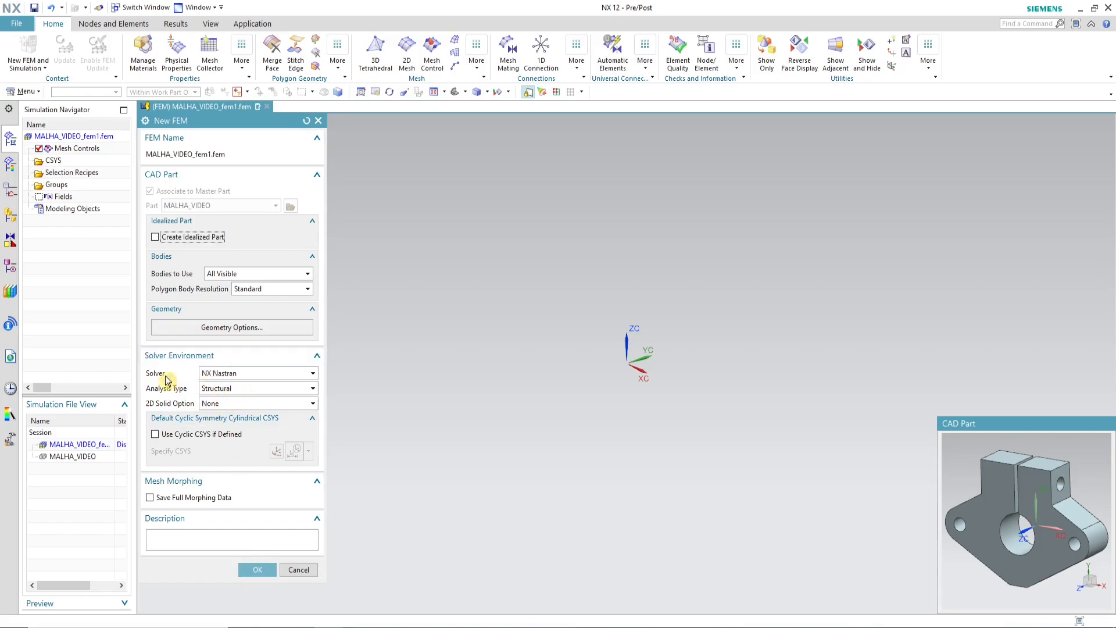
left_click(258, 569)
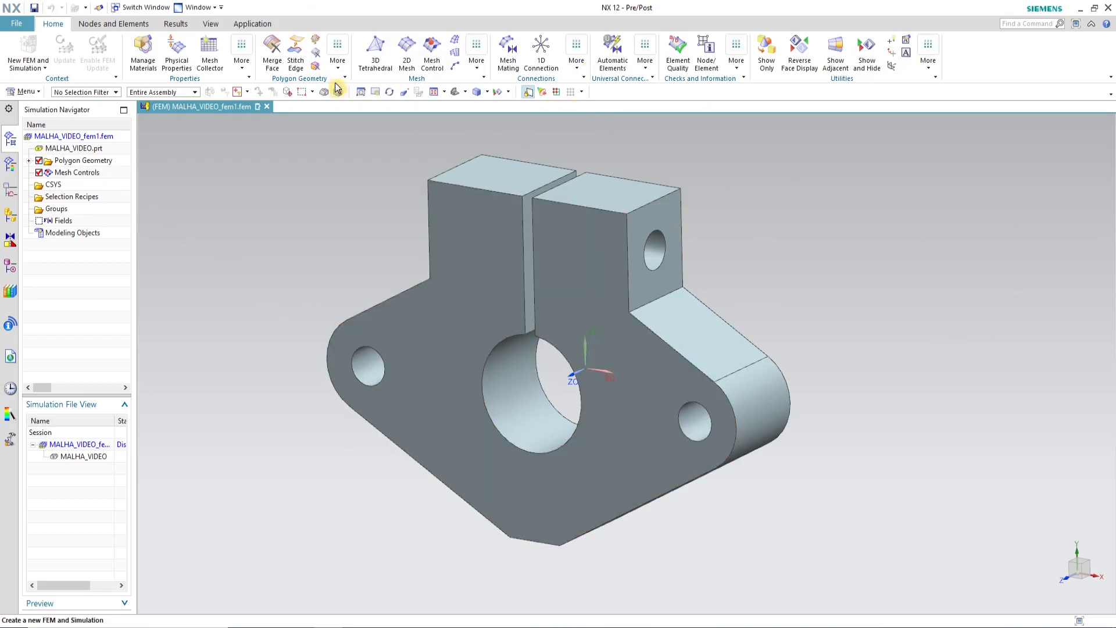
Step: Mesh the whole flange body with CTETRA(4) 3D tetrahedral elements at an element size of 10 mm
left_click(383, 64)
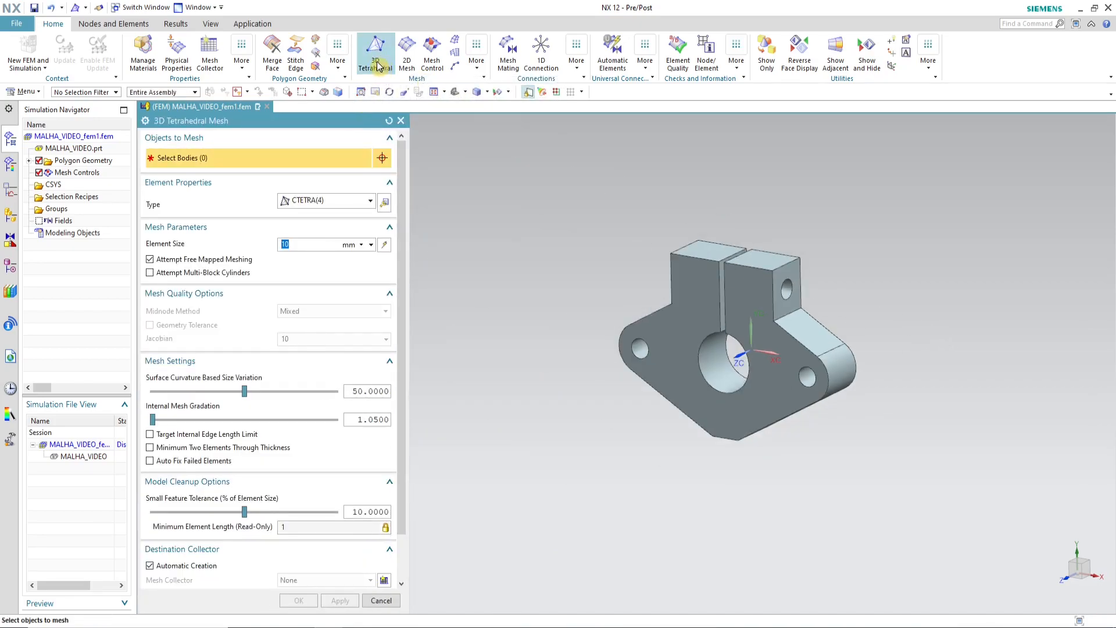
left_click(370, 201)
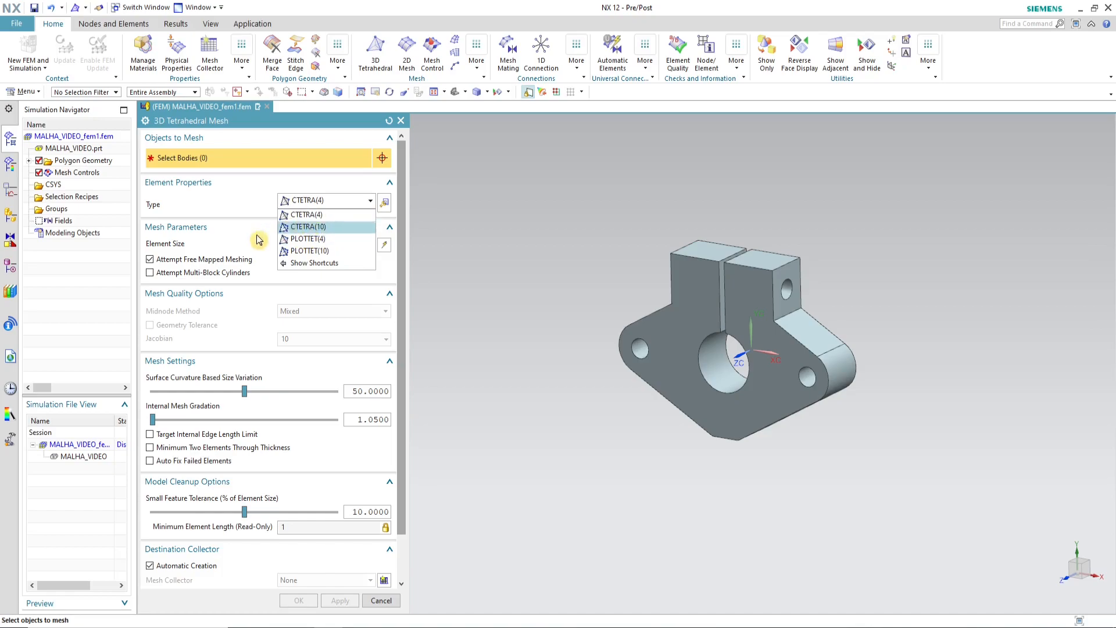
left_click(327, 215)
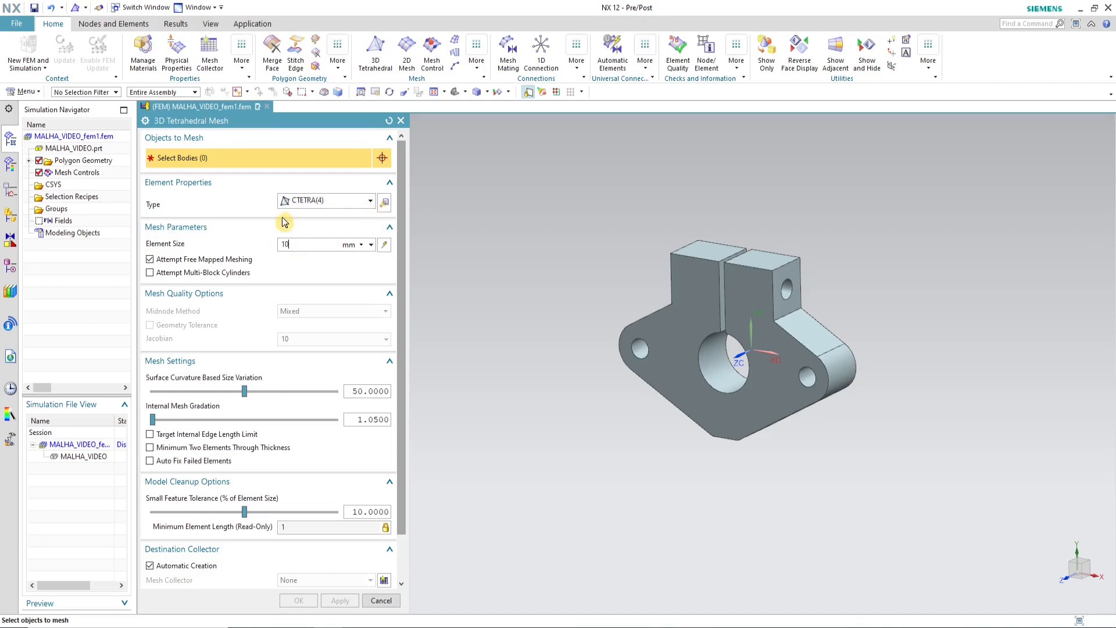
left_click(702, 293)
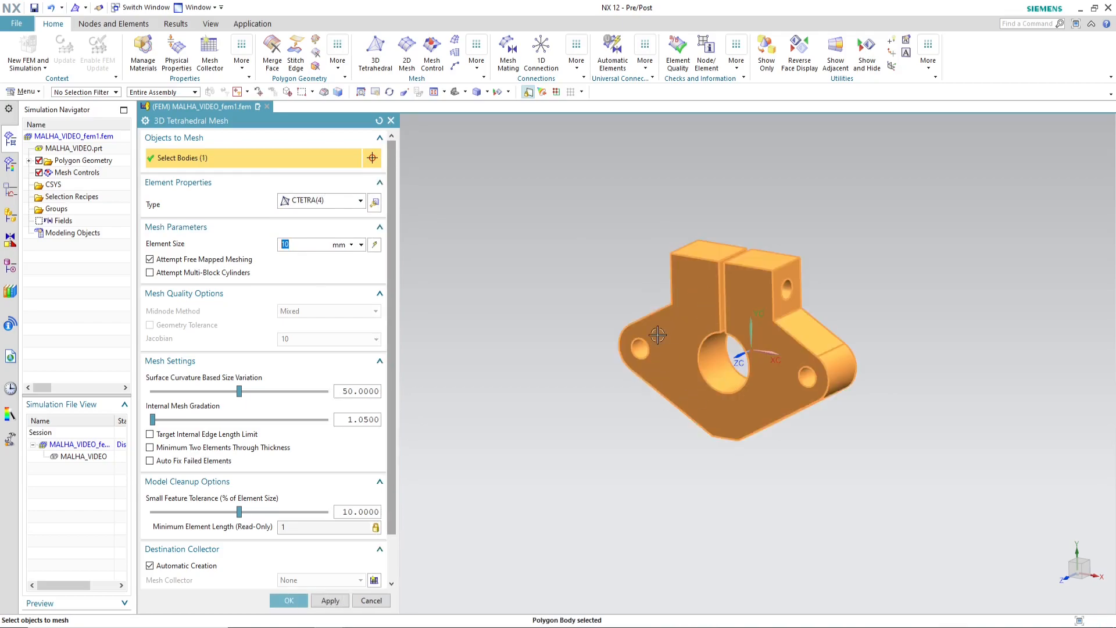
scroll(814, 339, "up", 3)
left_click(289, 601)
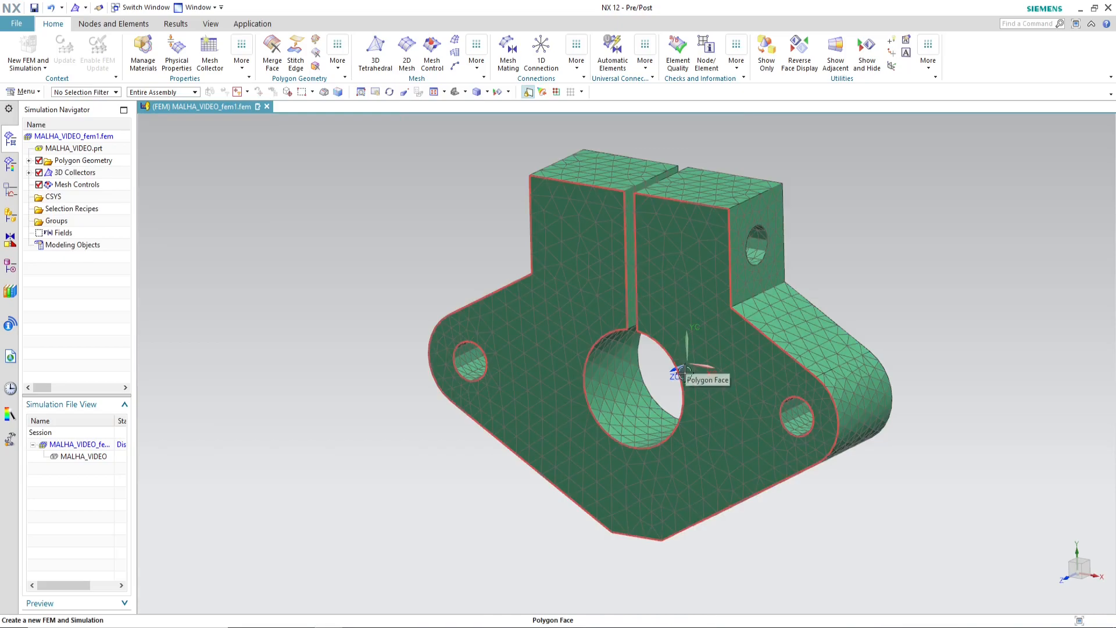
middle_click_drag(677, 514, 747, 317)
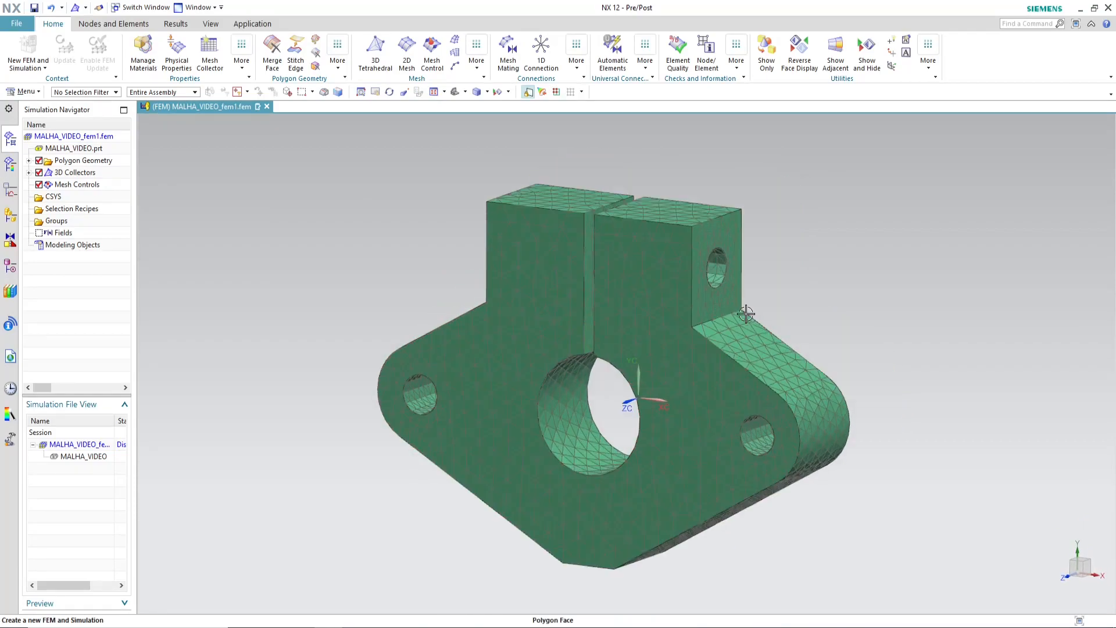
Step: Delete the Solid(1) mesh collector from the 3D Collectors
left_click(29, 173)
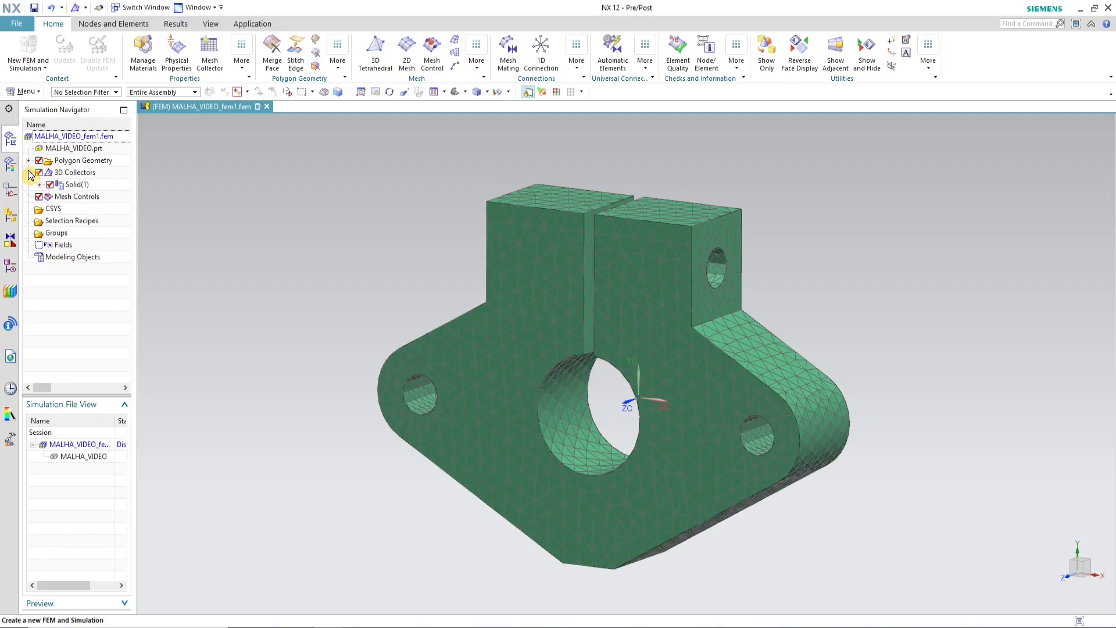
right_click(66, 185)
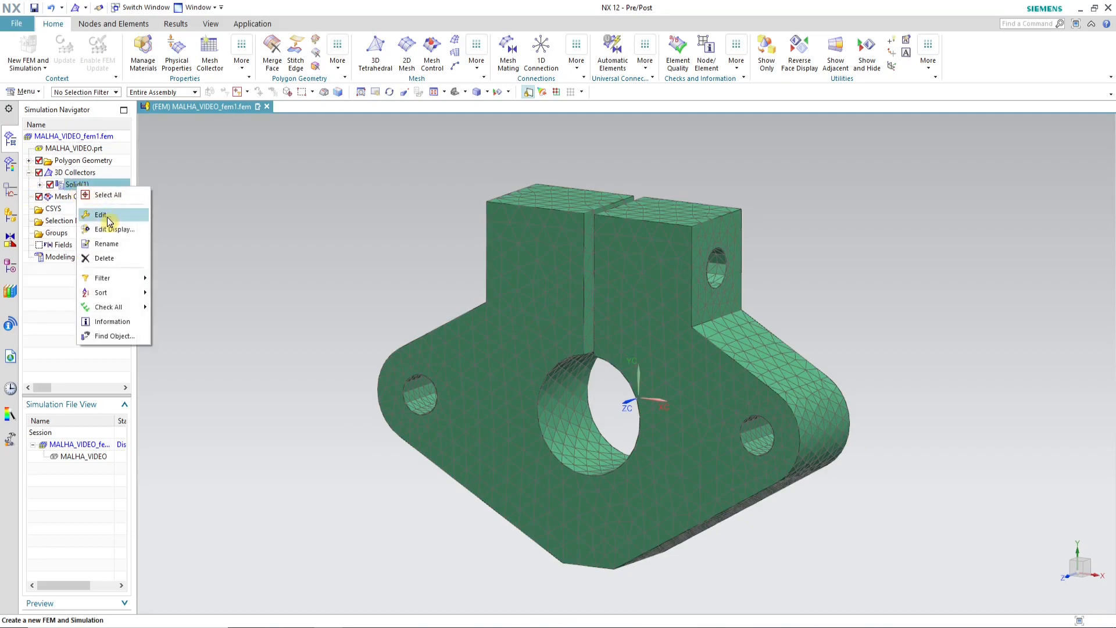
left_click(148, 256)
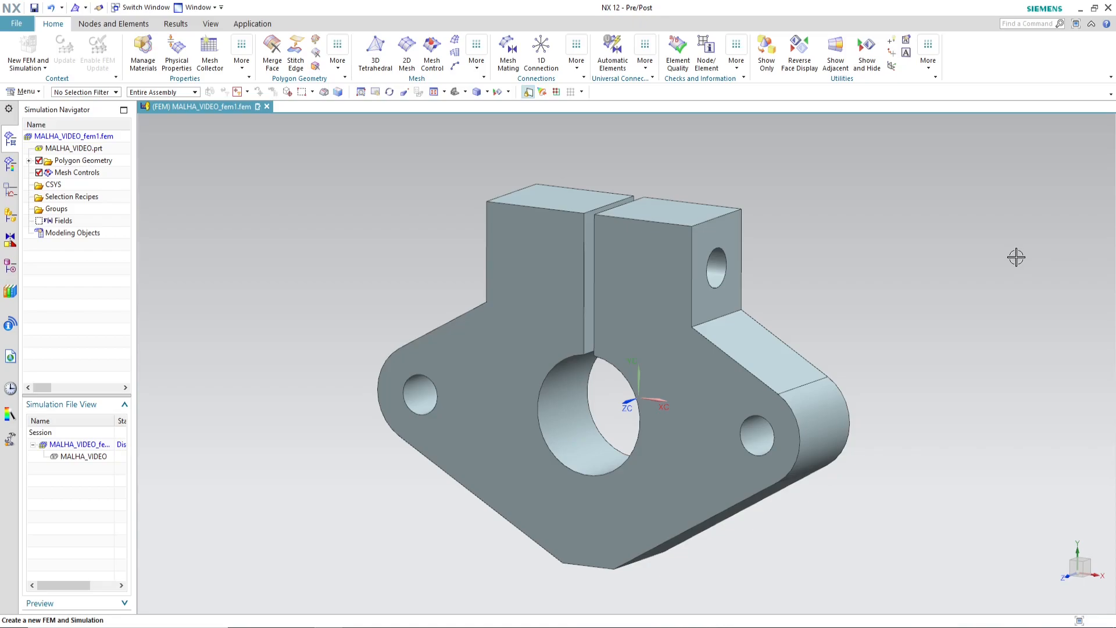
Step: Display the MALHA_VIDEO.prt part and return it to the Modeling application
left_click(201, 8)
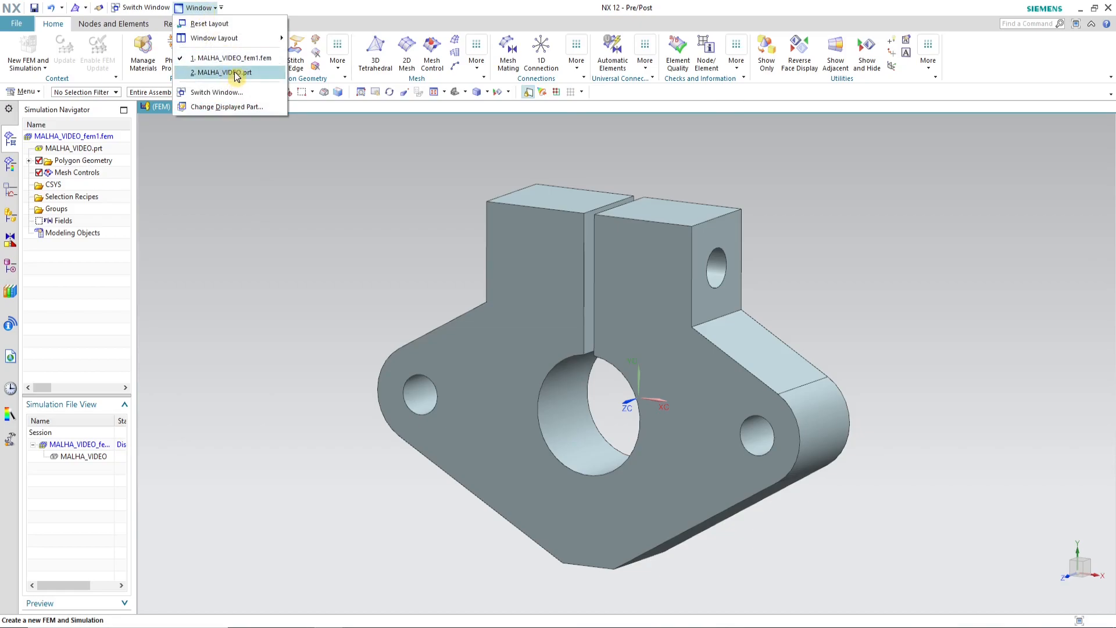
left_click(260, 72)
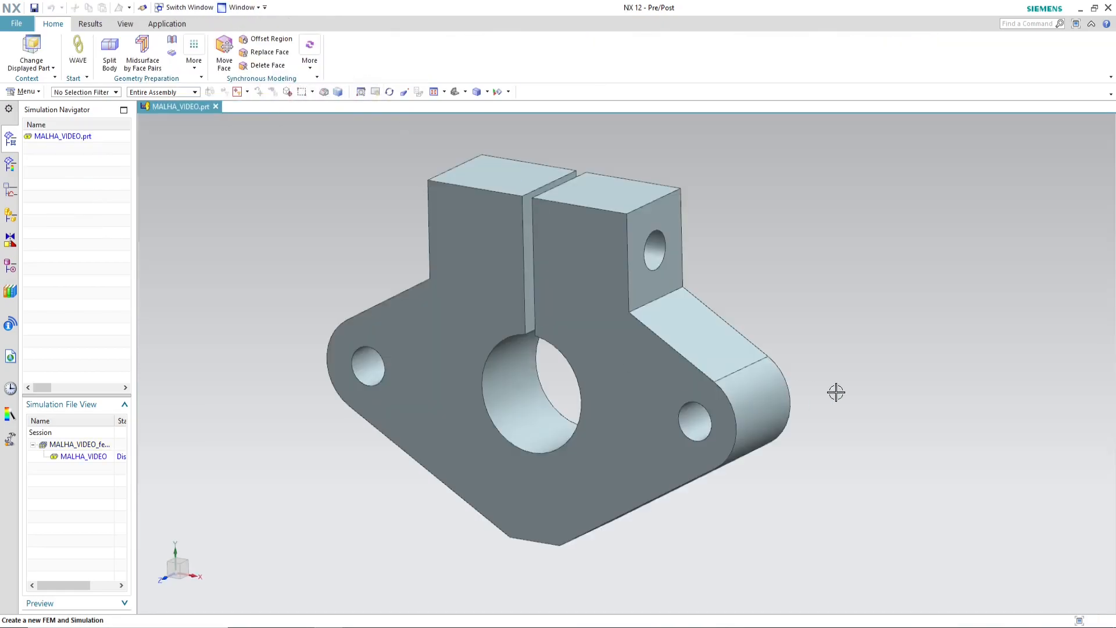
left_click(167, 24)
left_click(22, 52)
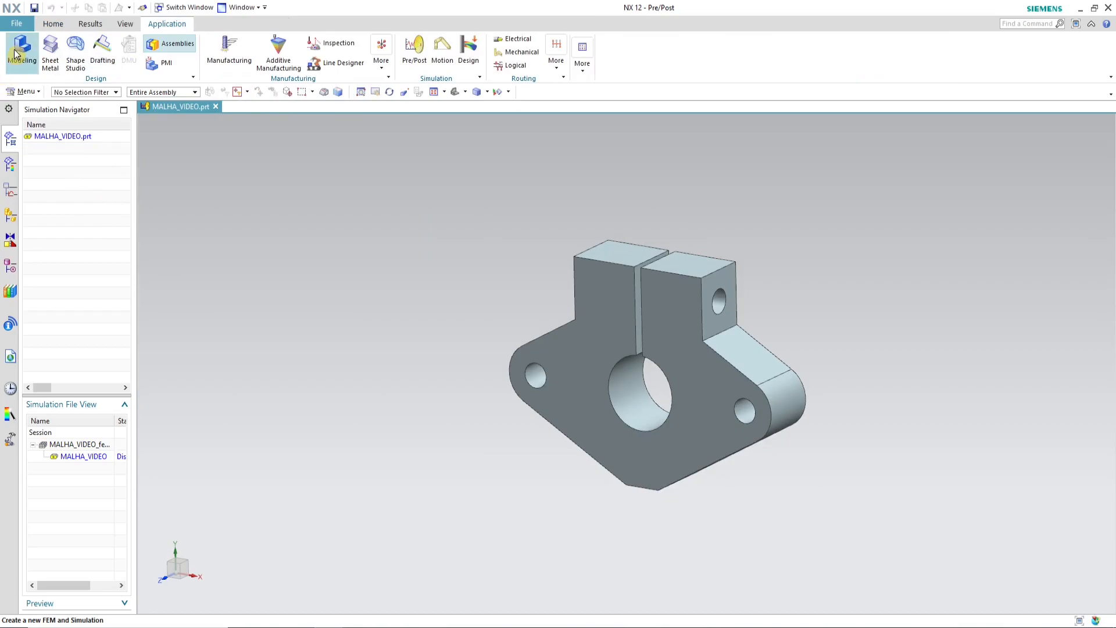
Step: Show the part's hidden datum coordinate system
middle_click_drag(518, 334, 744, 442)
right_click(112, 174)
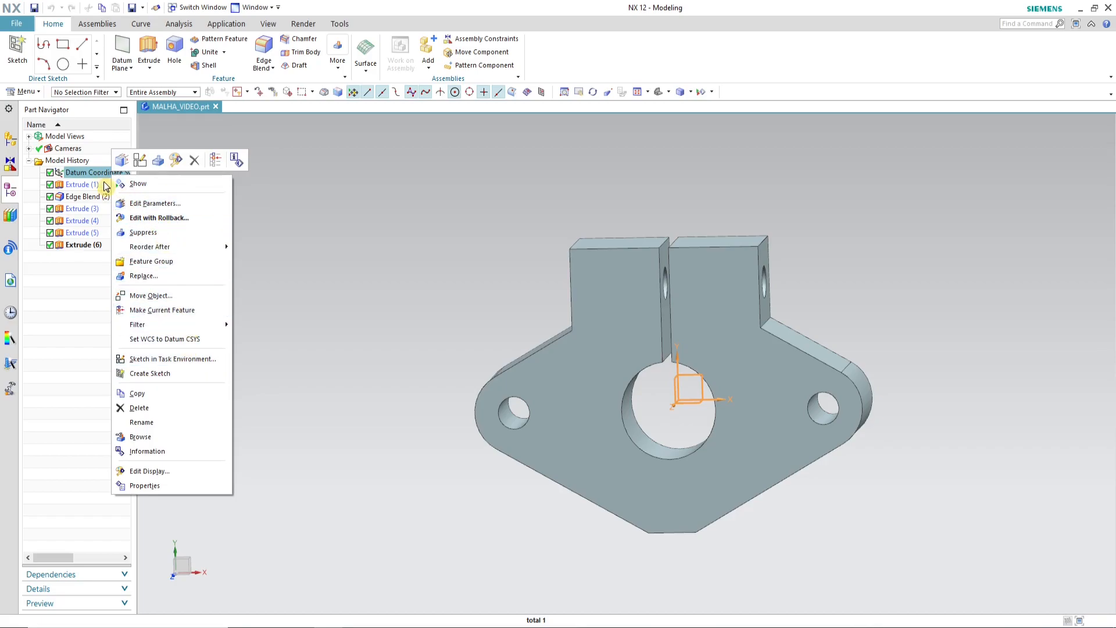
left_click(131, 183)
middle_click_drag(819, 414, 706, 441)
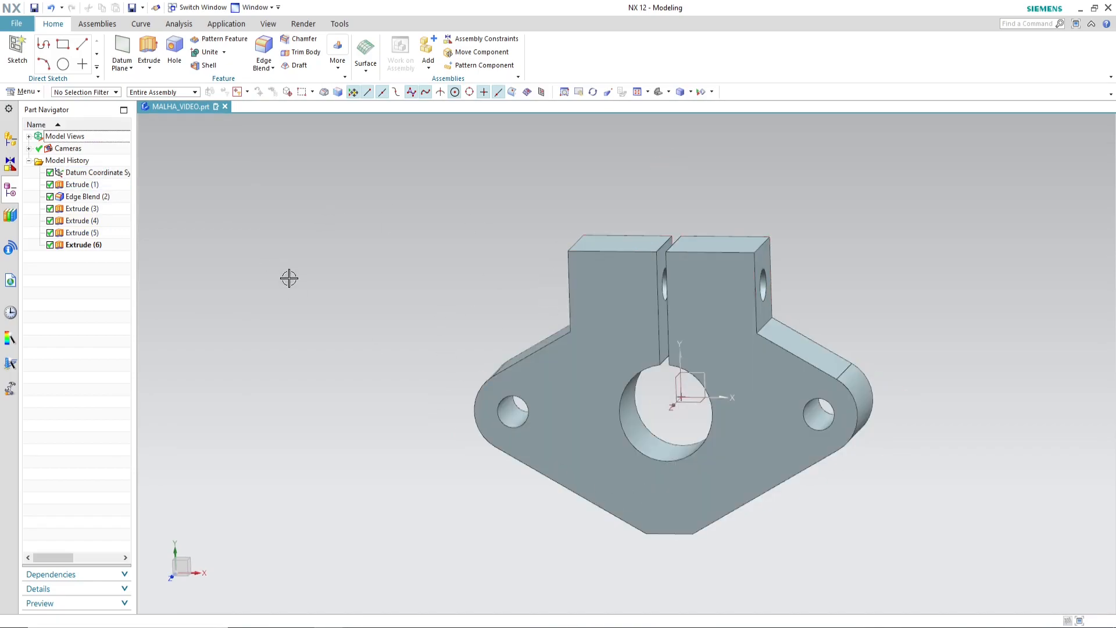
Step: Split the flange body along the YZ datum plane, using the Face or Plane tool option
left_click(337, 67)
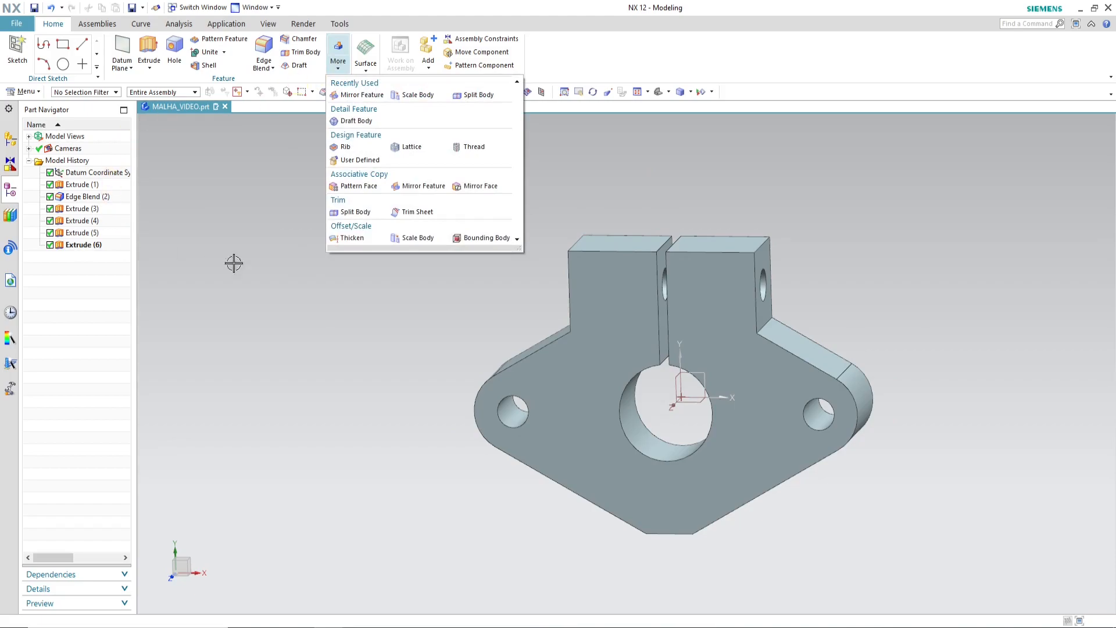
left_click(366, 222)
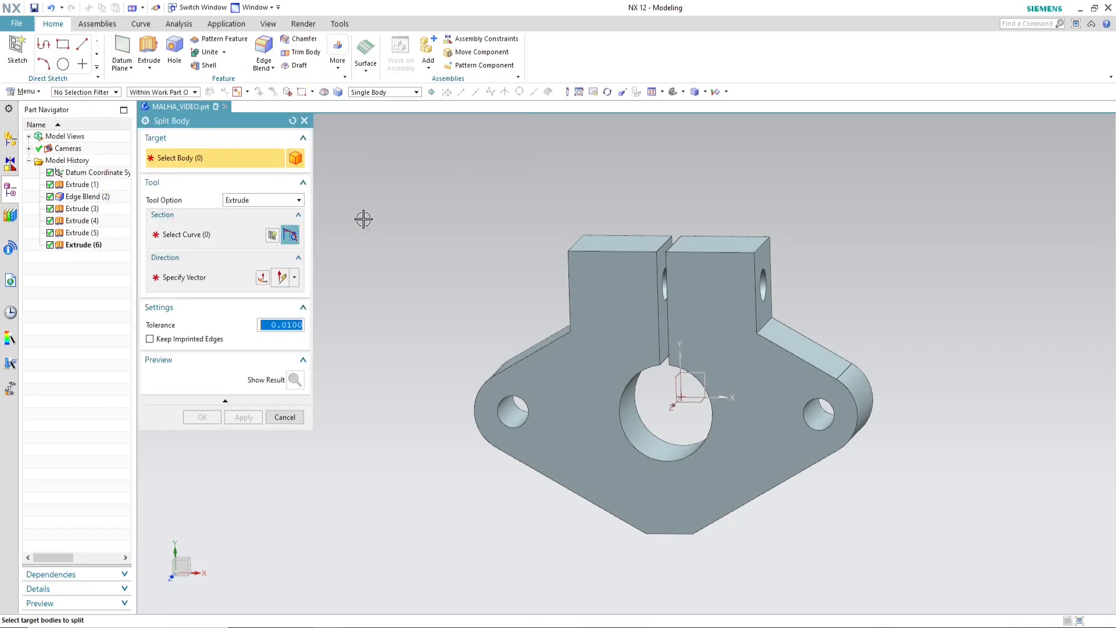
left_click(593, 447)
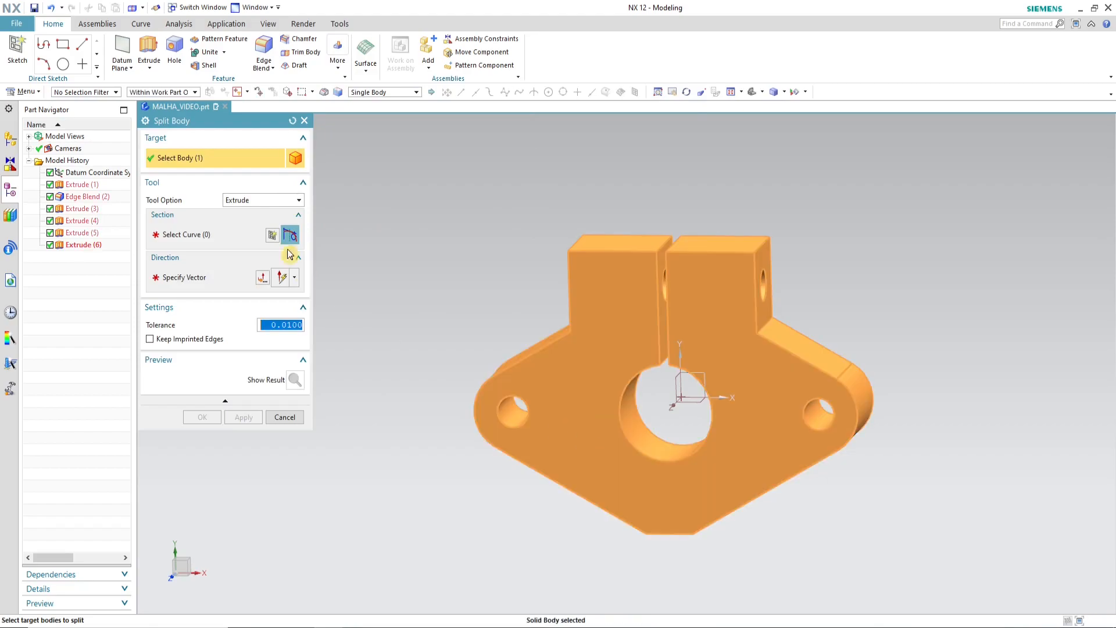
left_click(274, 202)
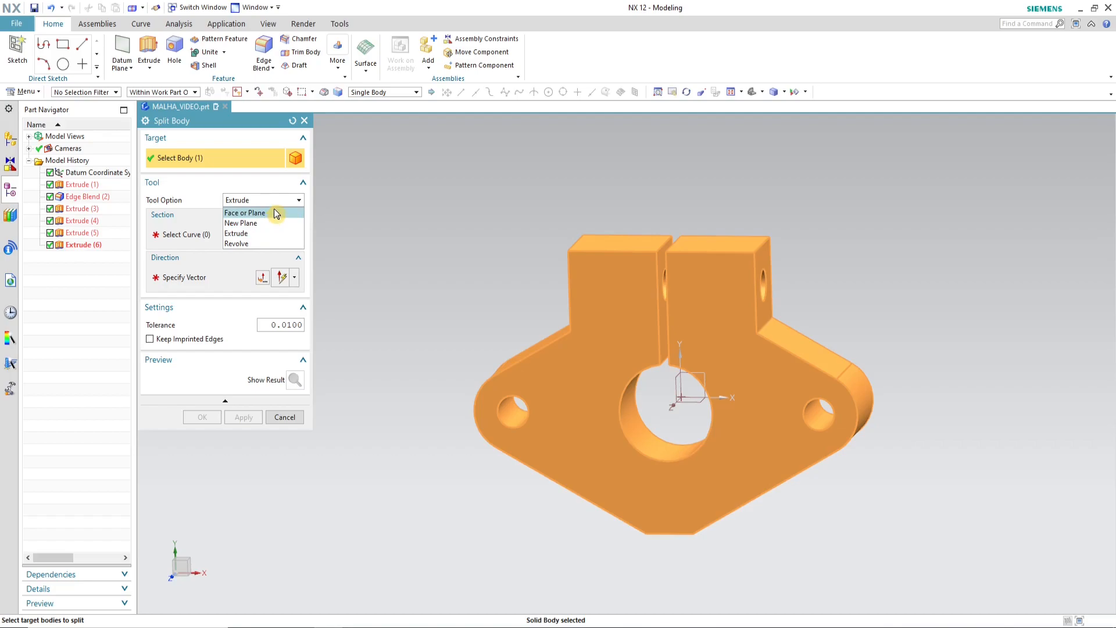
left_click(275, 210)
left_click(677, 394)
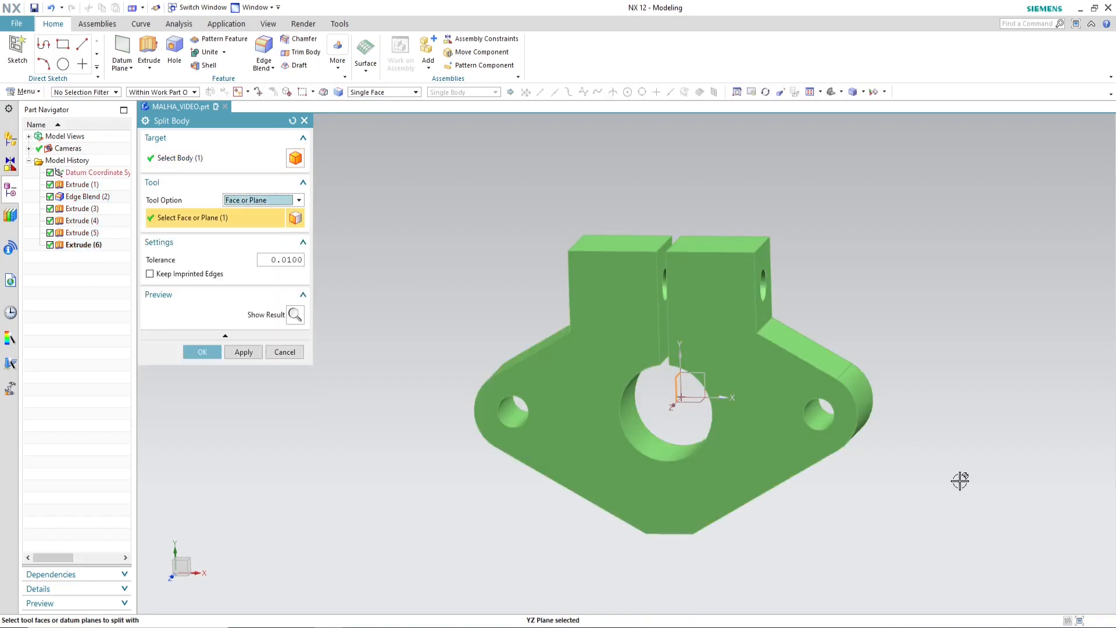
left_click(198, 351)
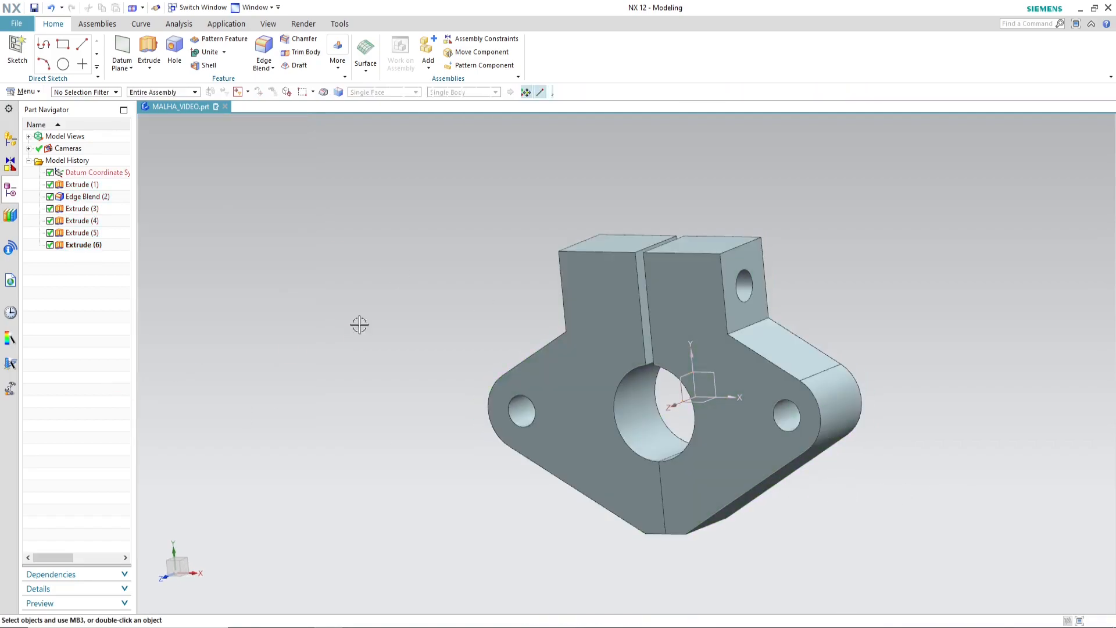
Step: Restrict selection to solid bodies and hide the half of the split flange on the positive X side
middle_click_drag(566, 466, 583, 438)
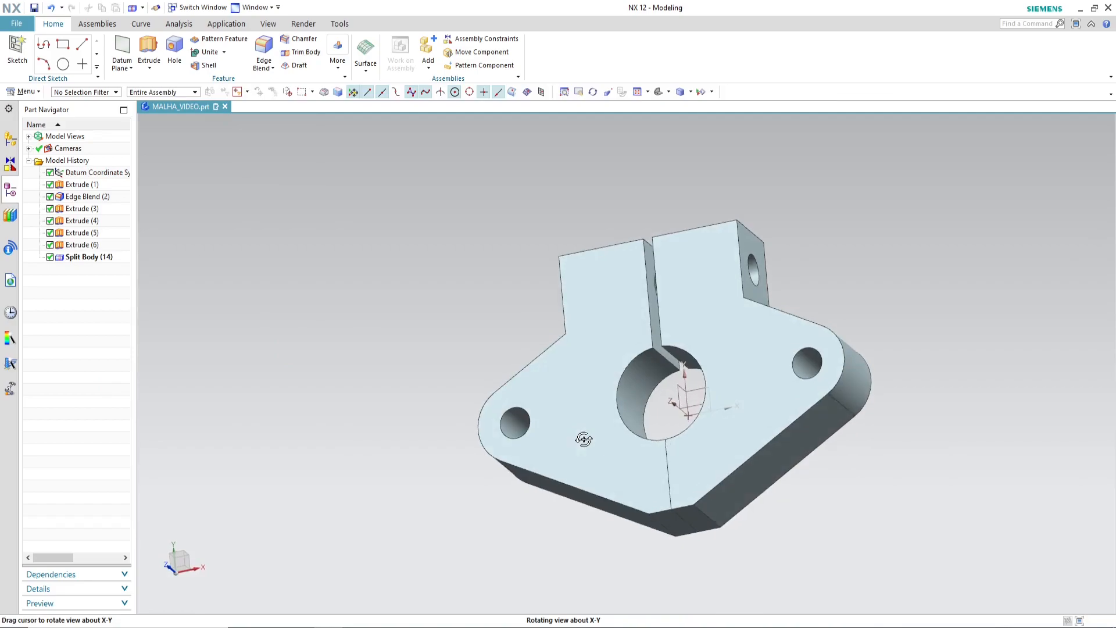
left_click(98, 92)
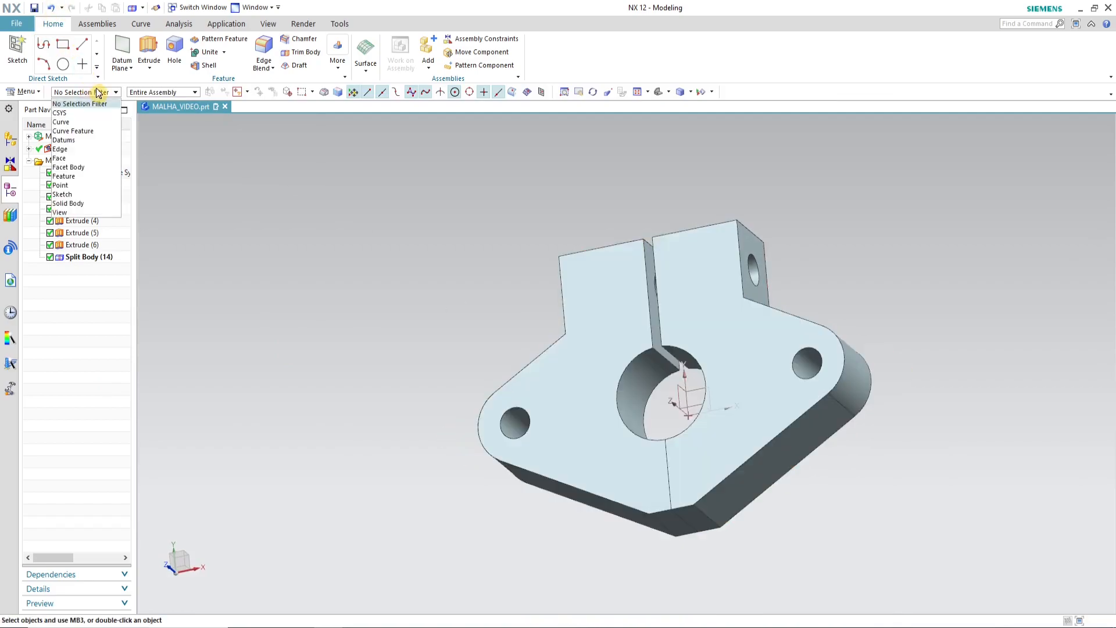
left_click(88, 203)
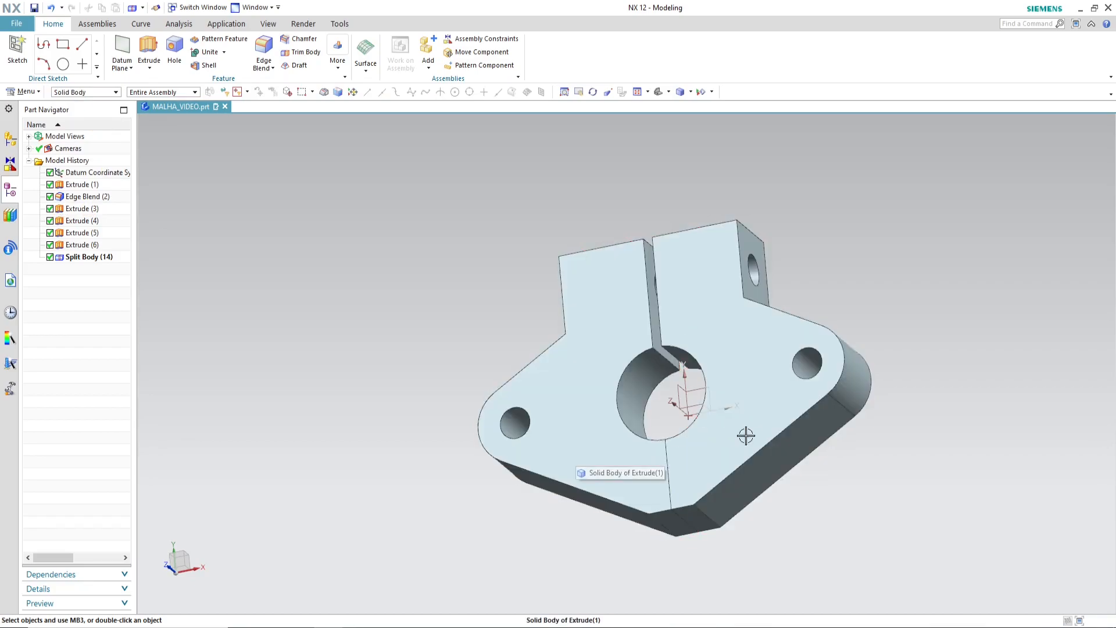
middle_click_drag(769, 466, 774, 497)
middle_click_drag(722, 279, 778, 424)
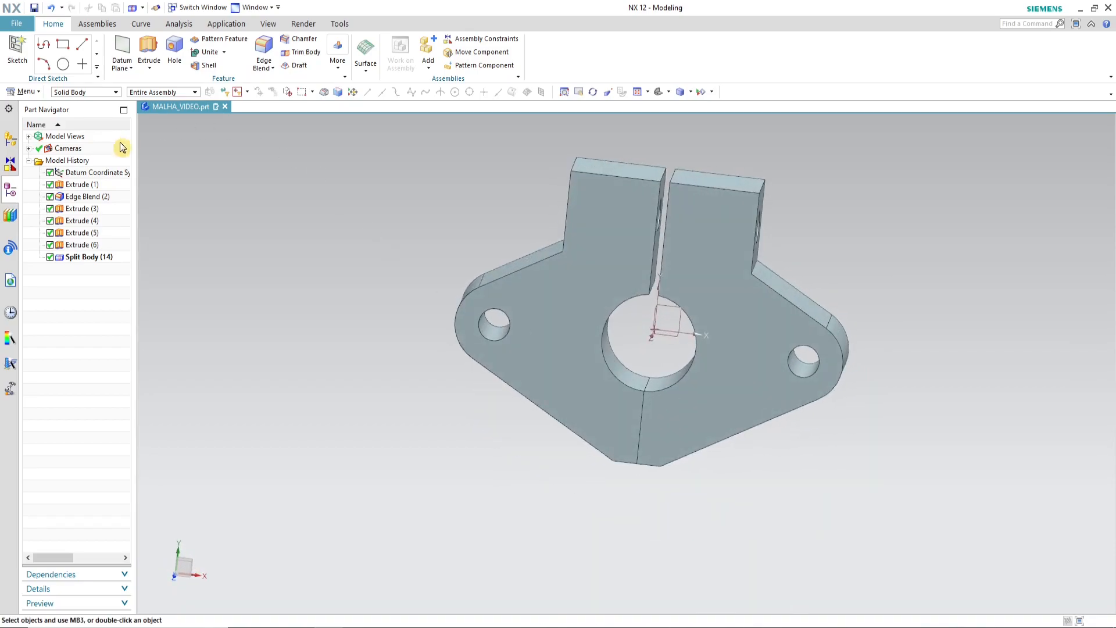
left_click(775, 312)
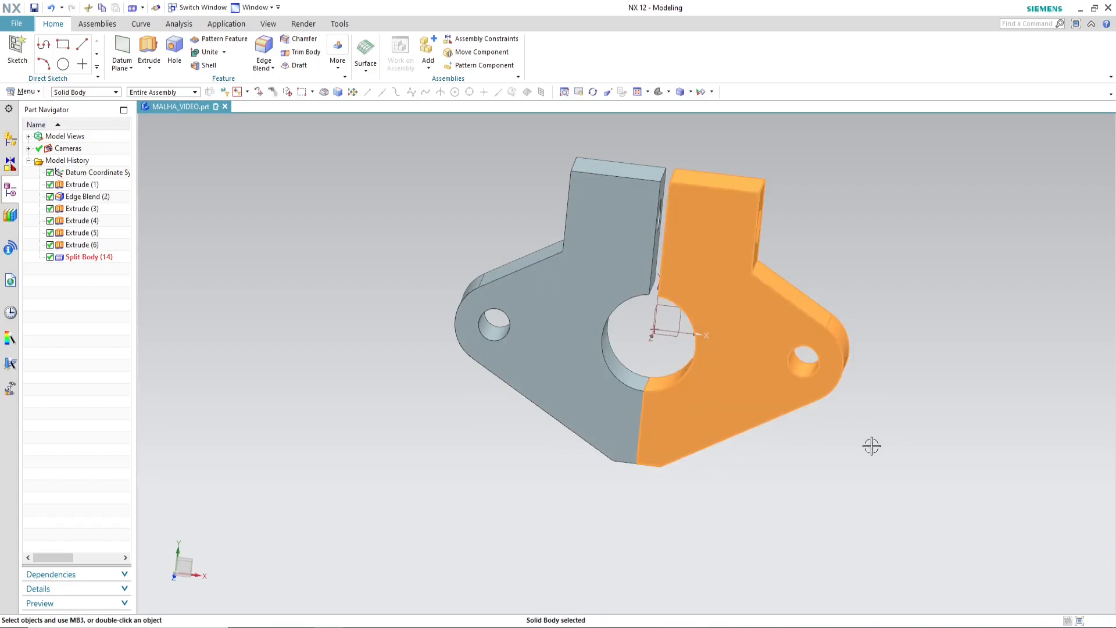
key("ctrl+b")
middle_click_drag(723, 413, 756, 401)
scroll(643, 325, "down", 2)
scroll(606, 273, "up", 4)
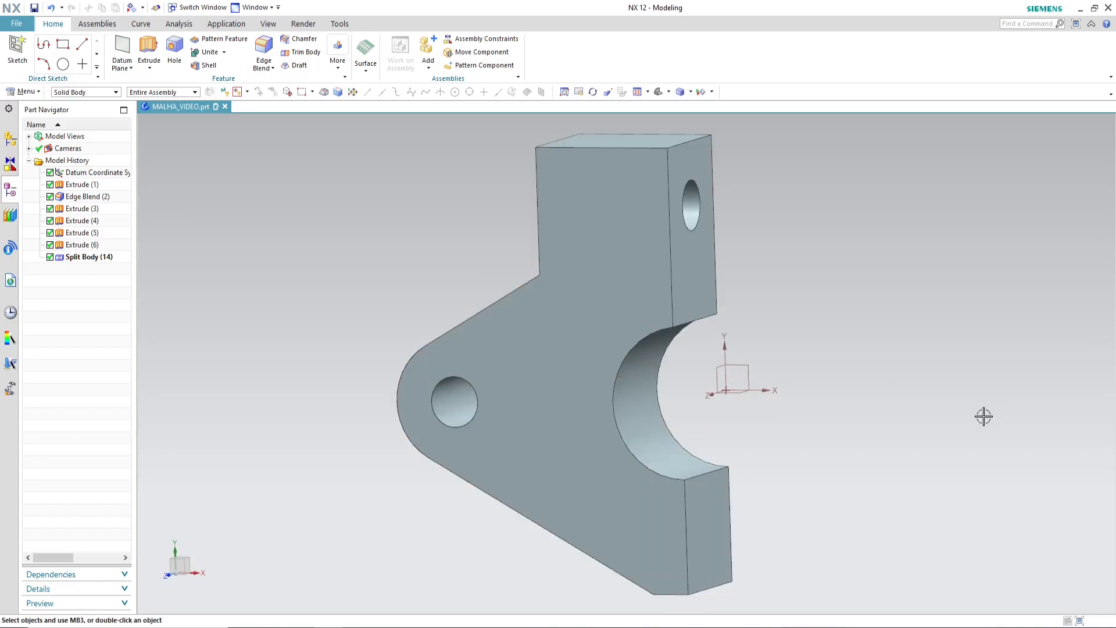
scroll(461, 332, "down", 2)
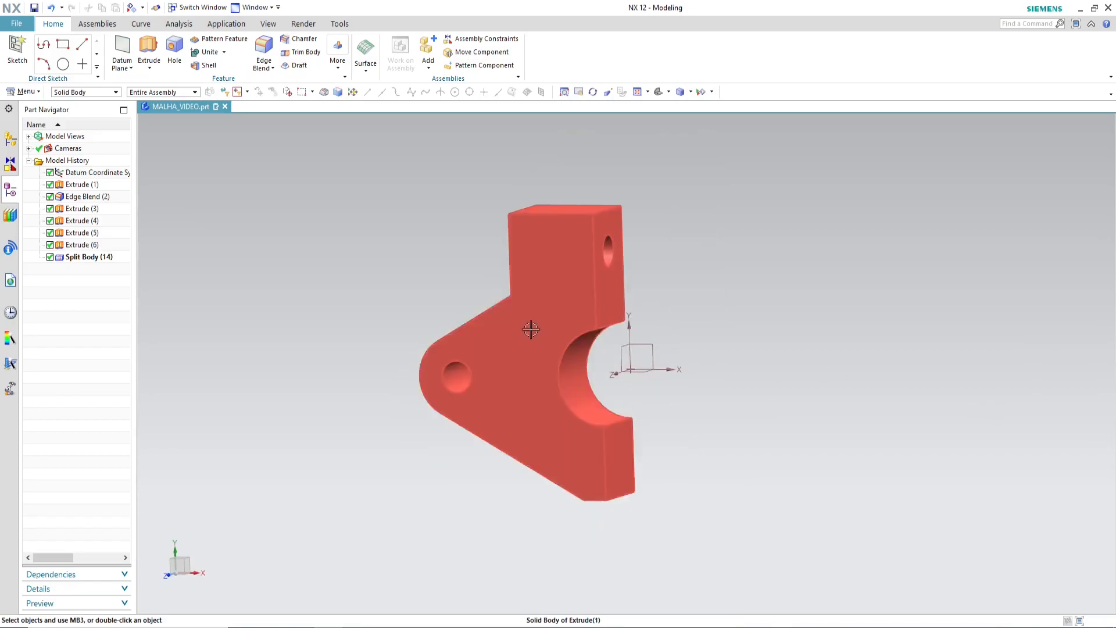
scroll(532, 332, "up", 2)
middle_click_drag(755, 395, 793, 399)
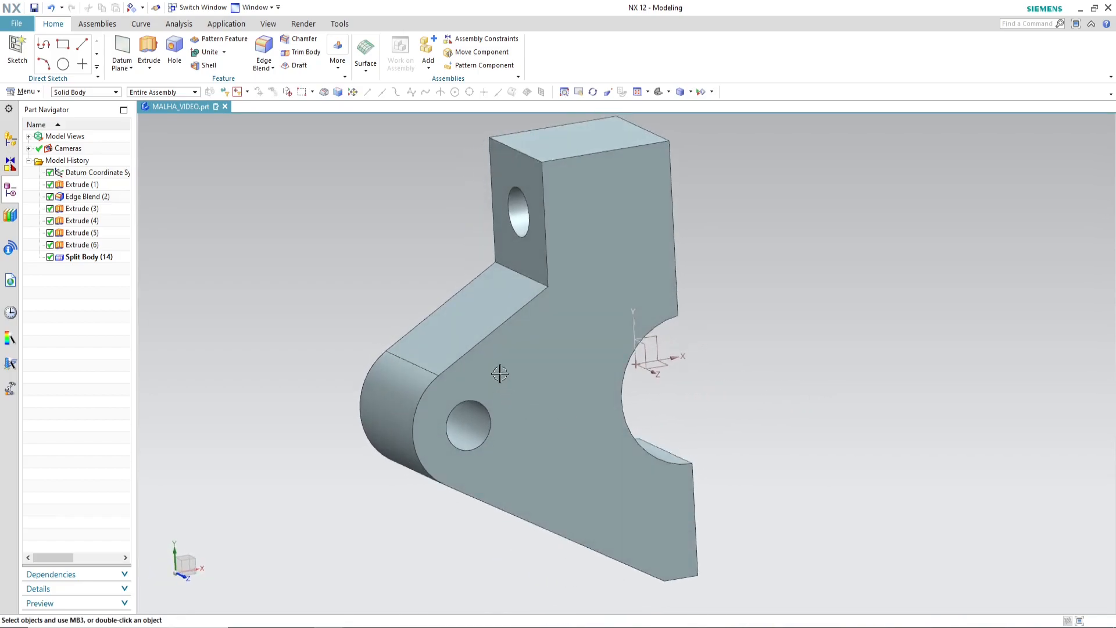
Step: Split the visible half-flange with an Extrude tool along XC, using the edge where the upper block meets the sloped face as section
scroll(497, 404, "down", 2)
scroll(497, 404, "up", 2)
middle_click_drag(706, 386, 712, 385)
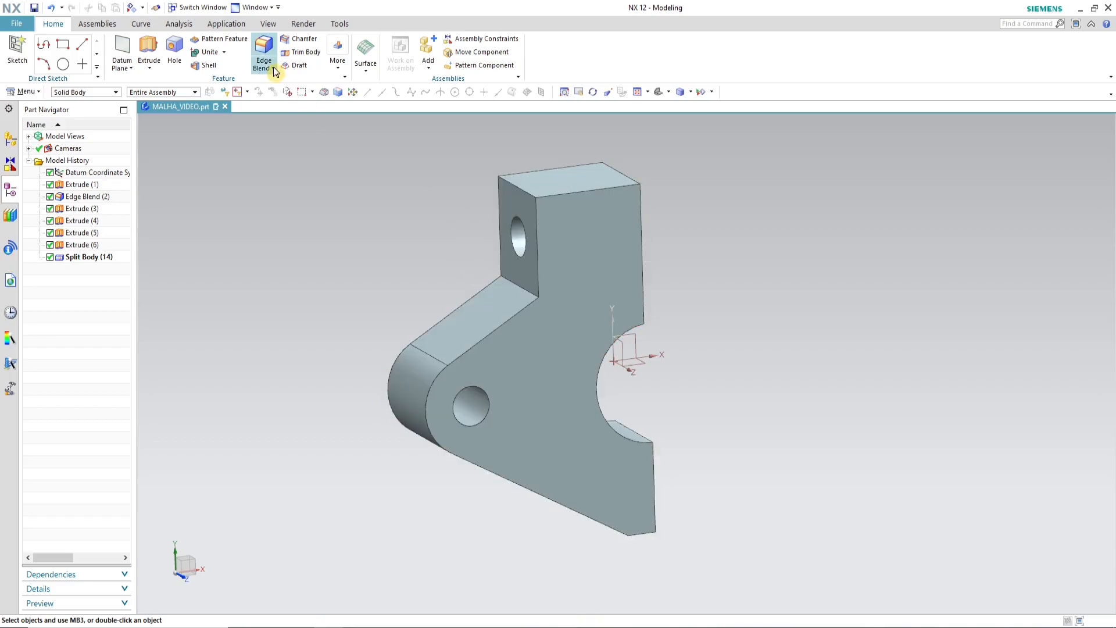
left_click(339, 64)
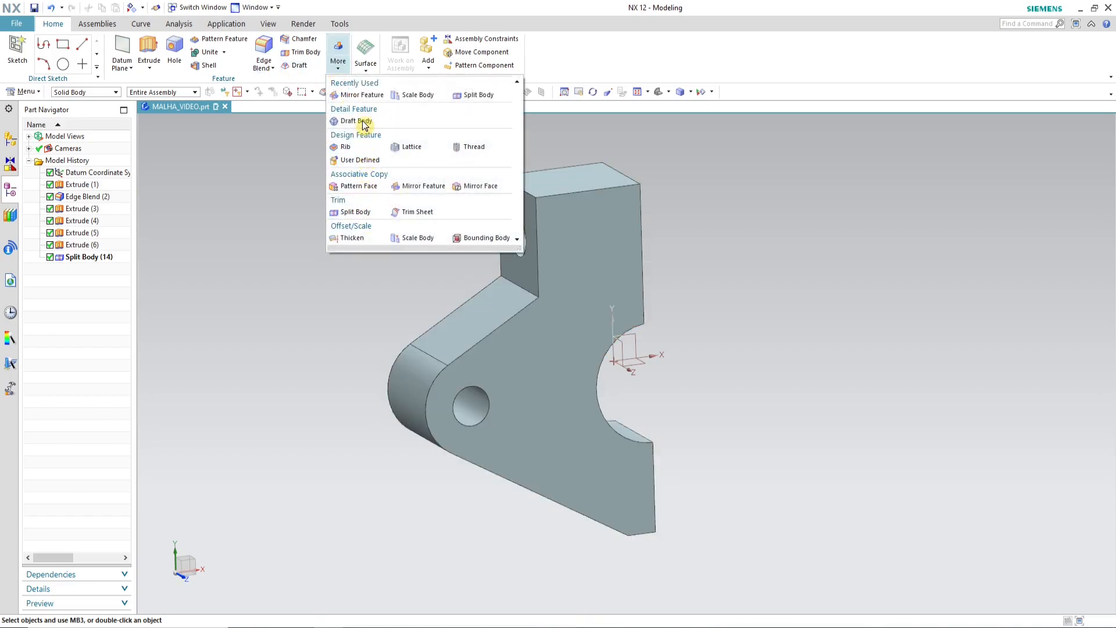
left_click(360, 211)
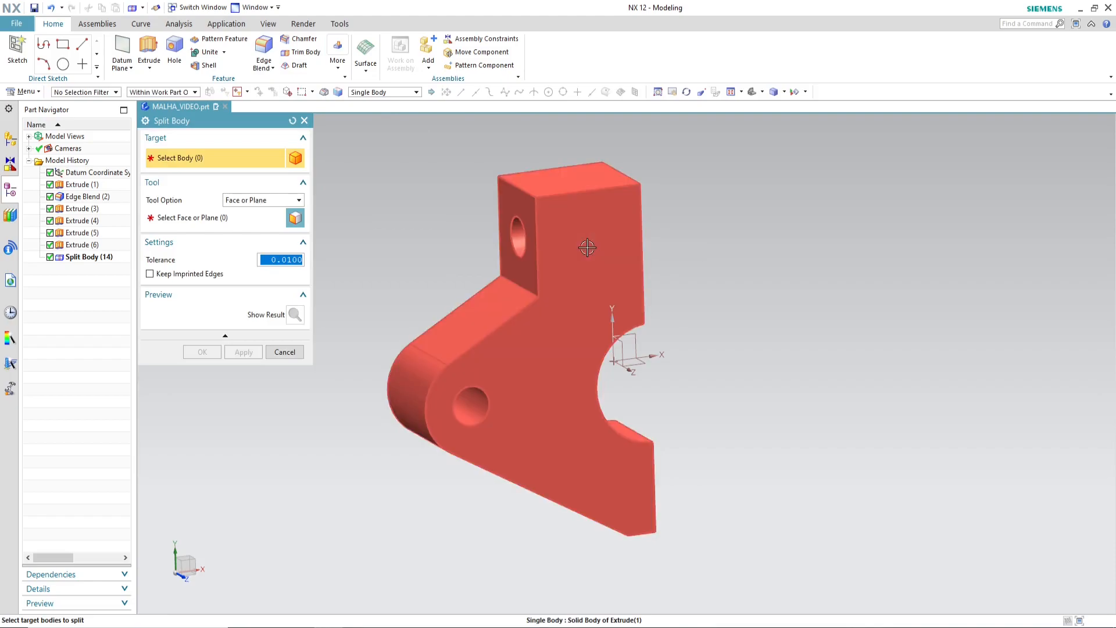
left_click(575, 235)
left_click(260, 200)
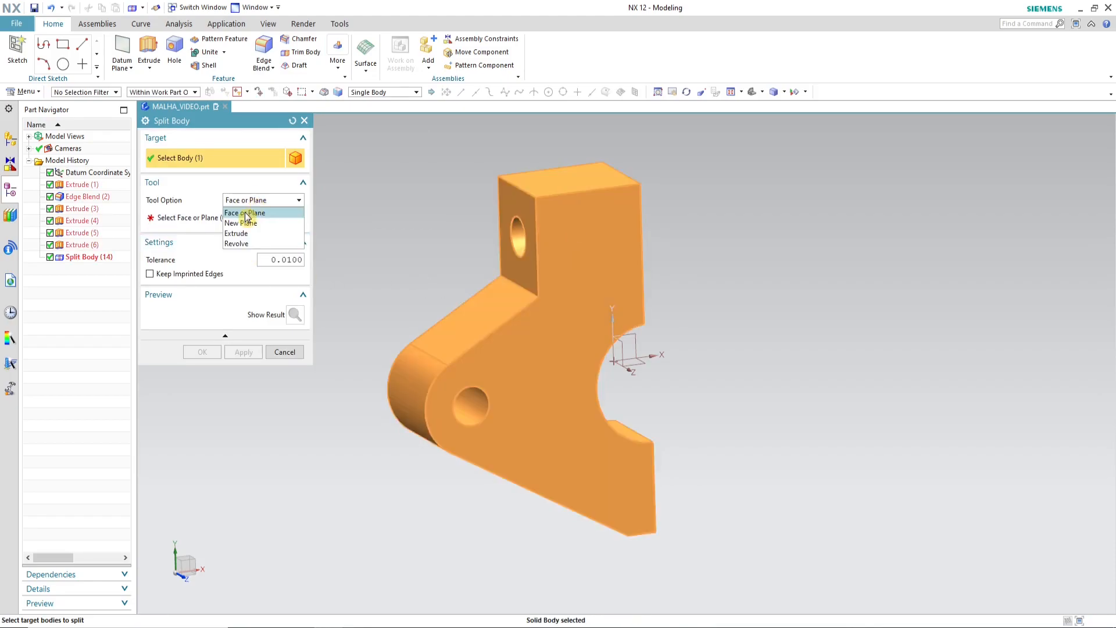
left_click(236, 233)
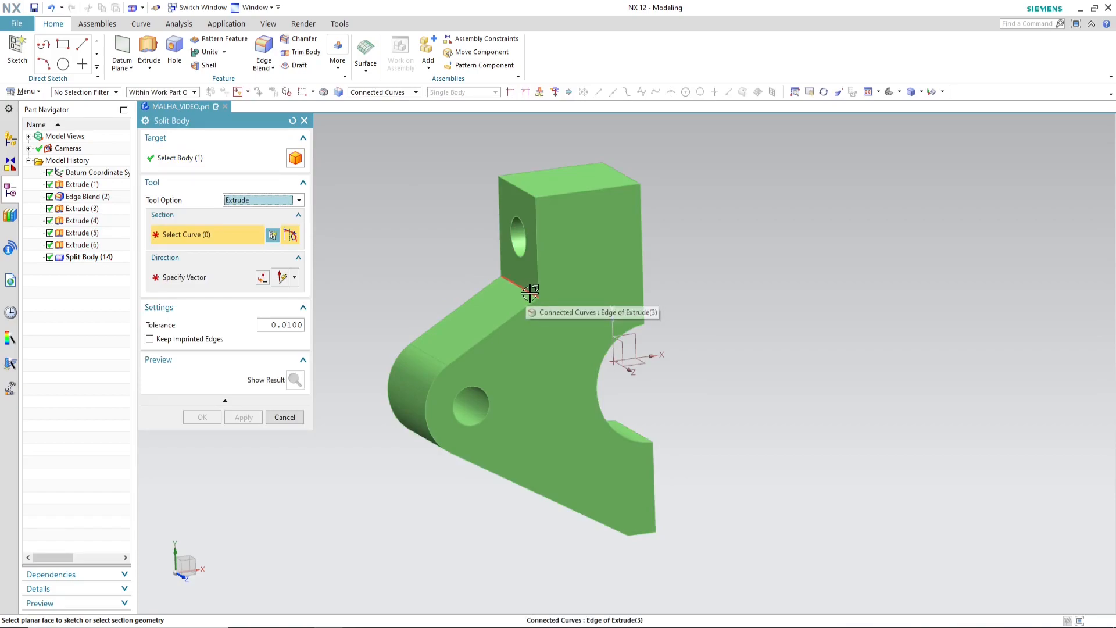
left_click(530, 293)
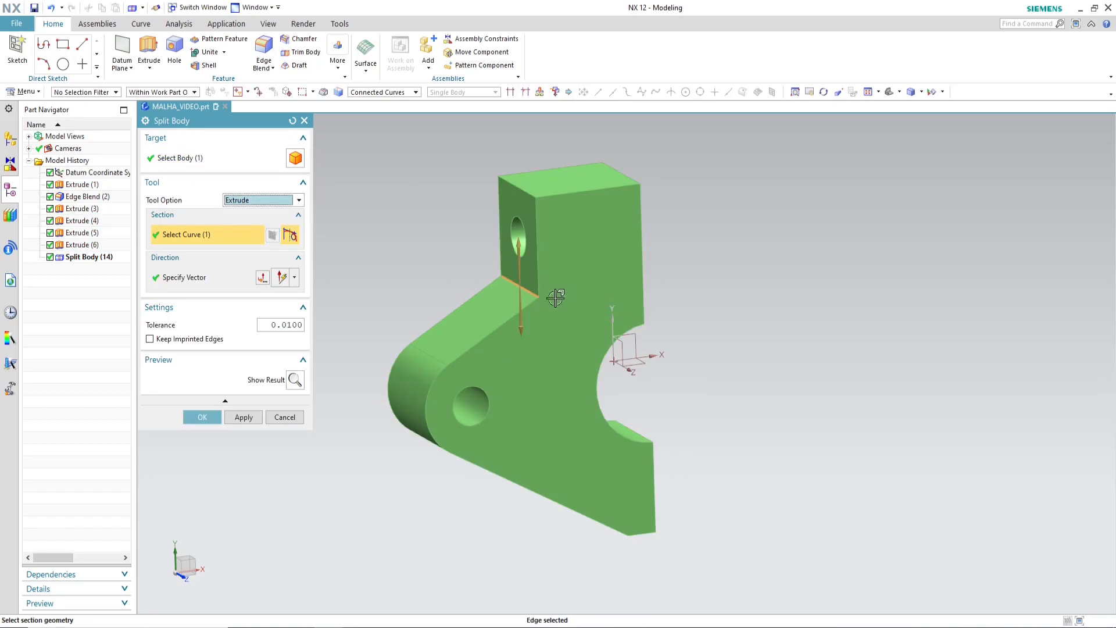
left_click(294, 278)
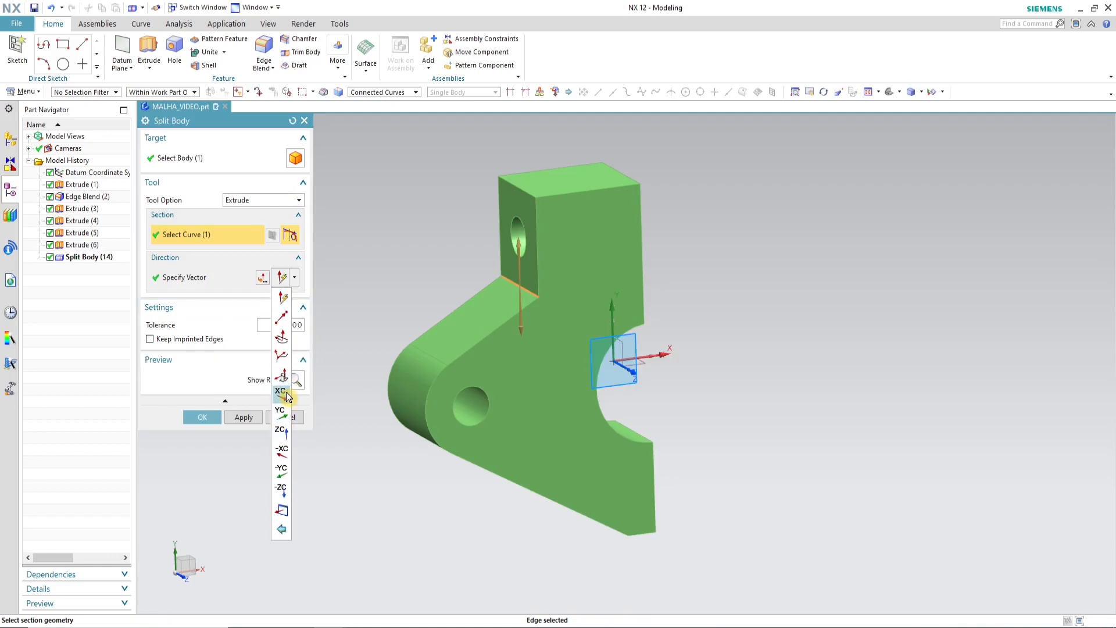
left_click(288, 397)
left_click(202, 417)
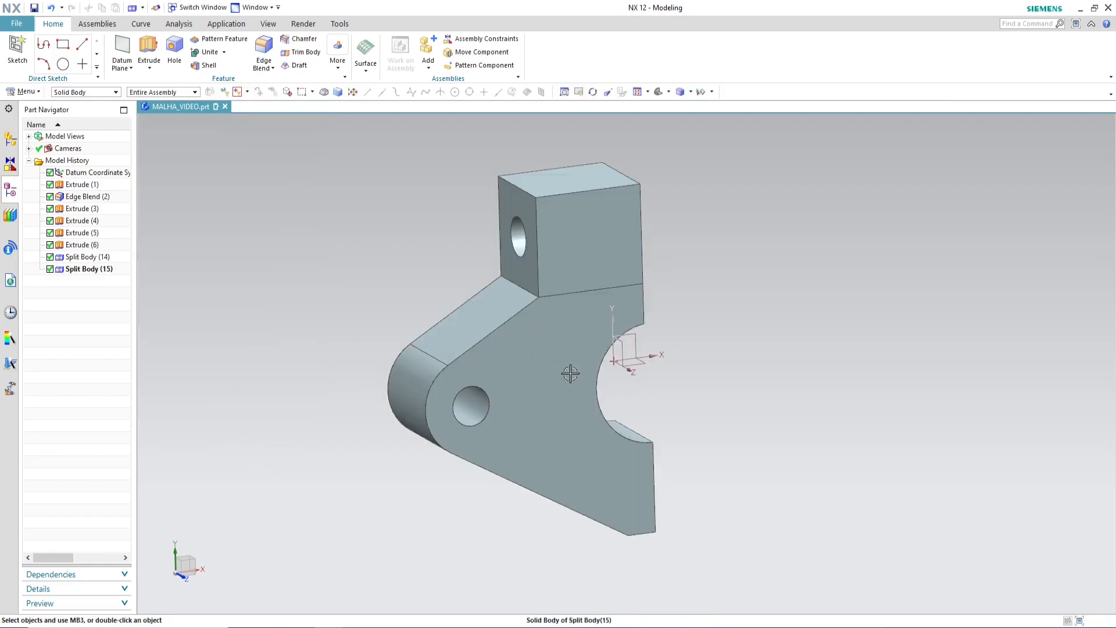
Step: Start a Split Body on the upper block with the Extrude tool option and open a section sketch on its face with the hole
mouse_move(742, 377)
middle_mouse_down()
mouse_move(681, 374)
mouse_move(768, 368)
mouse_move(756, 368)
middle_mouse_up()
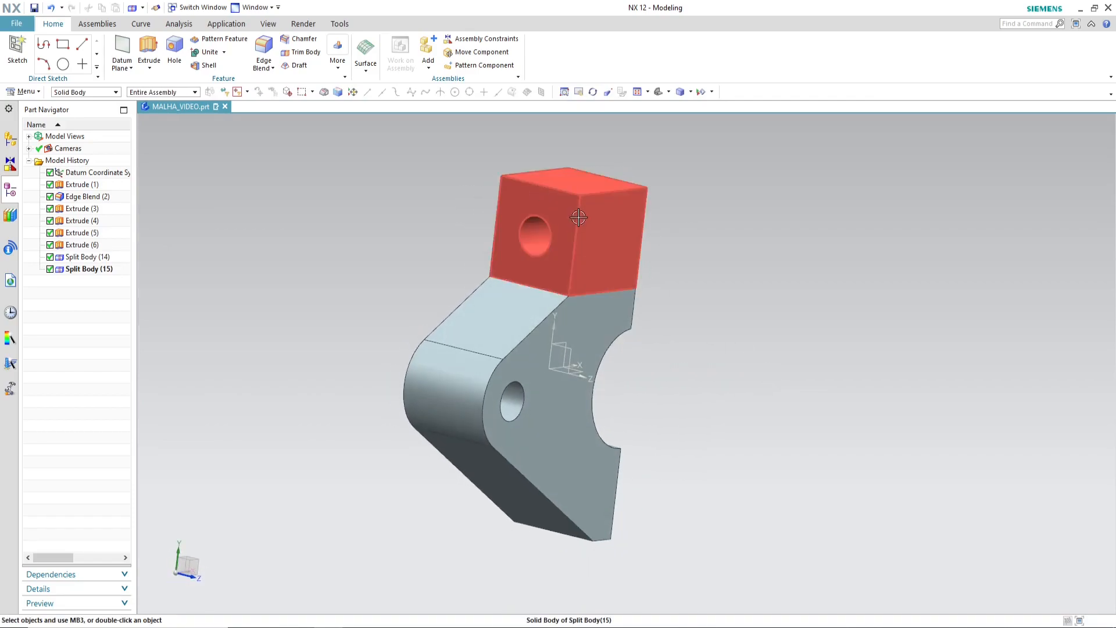
middle_click_drag(633, 277, 624, 271)
middle_click_drag(649, 273, 633, 279)
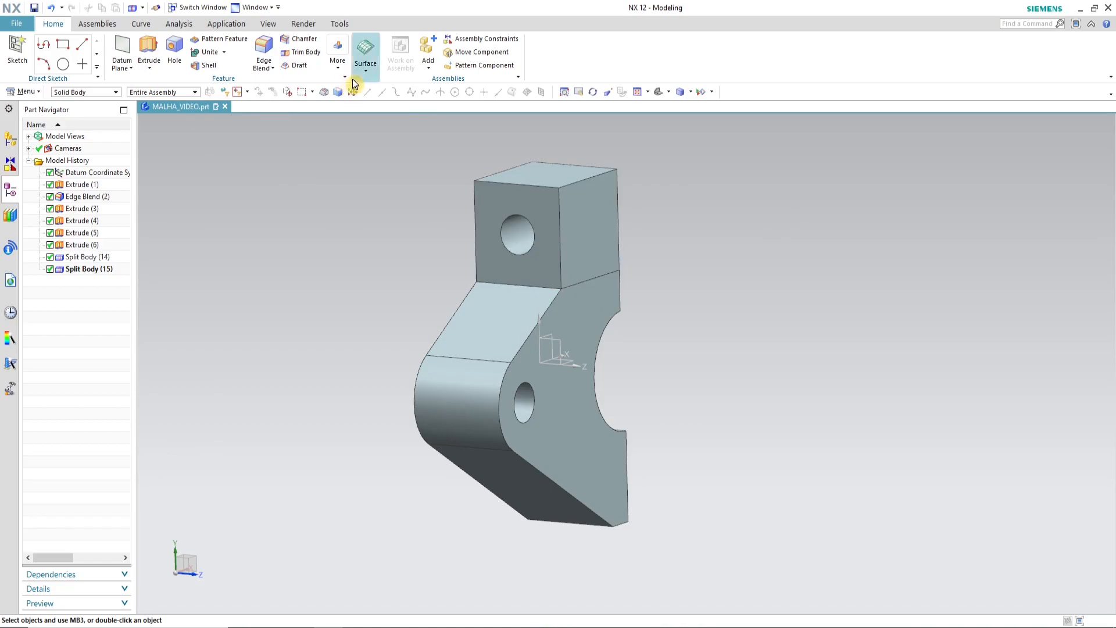
left_click(338, 59)
left_click(356, 209)
left_click(565, 213)
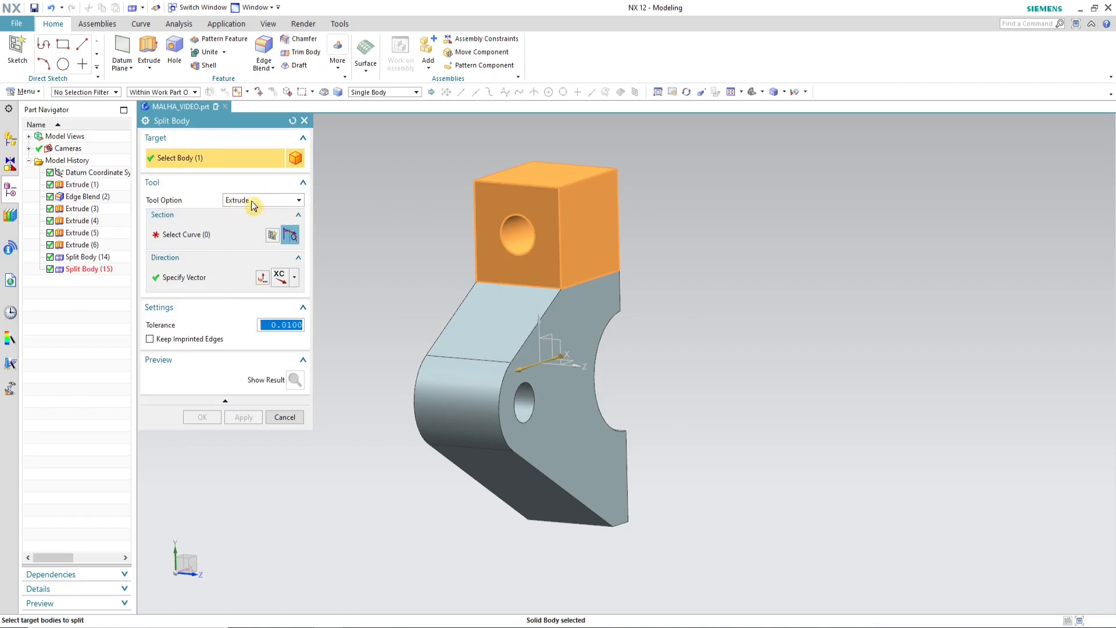
left_click(192, 234)
left_click(527, 202)
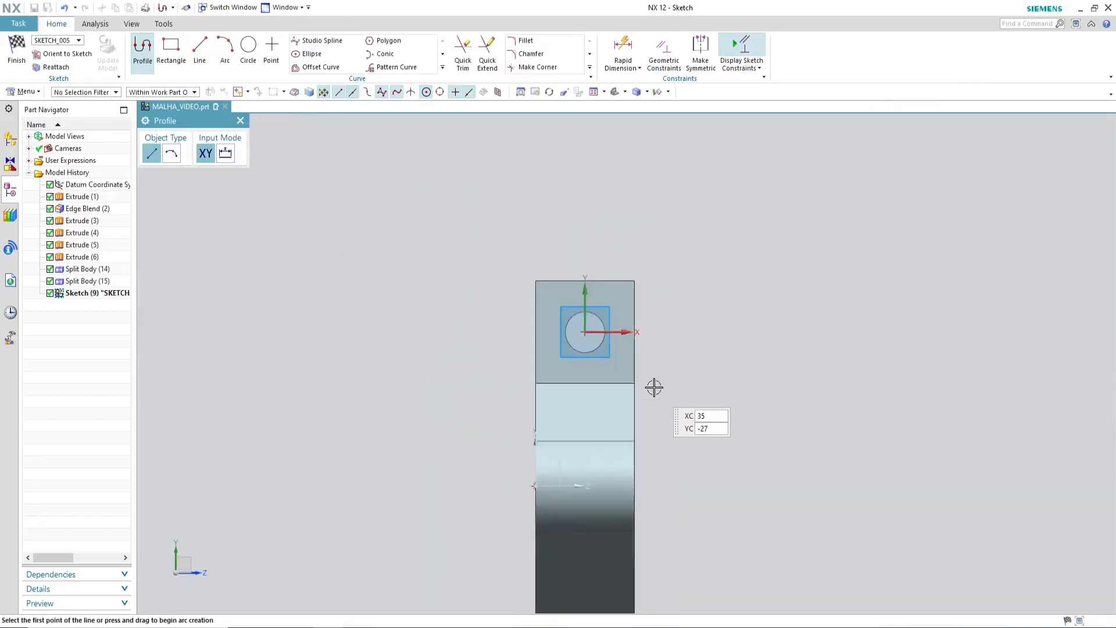
Step: Sketch a circle concentric with the upper block's hole, set its diameter to 30 mm and finish the sketch
left_click(248, 51)
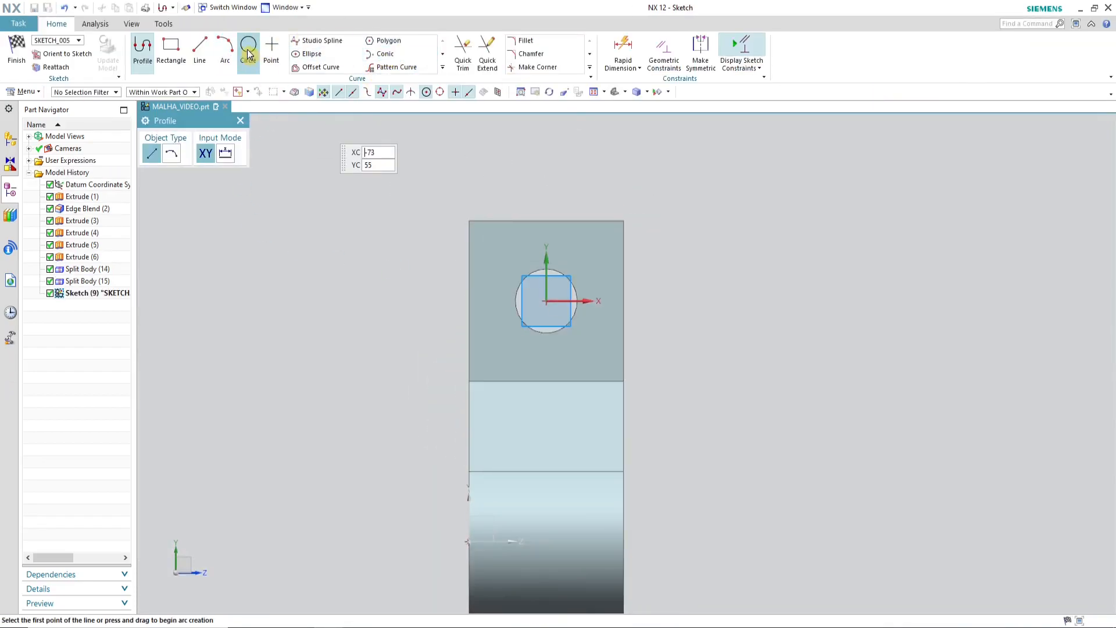
left_click(547, 301)
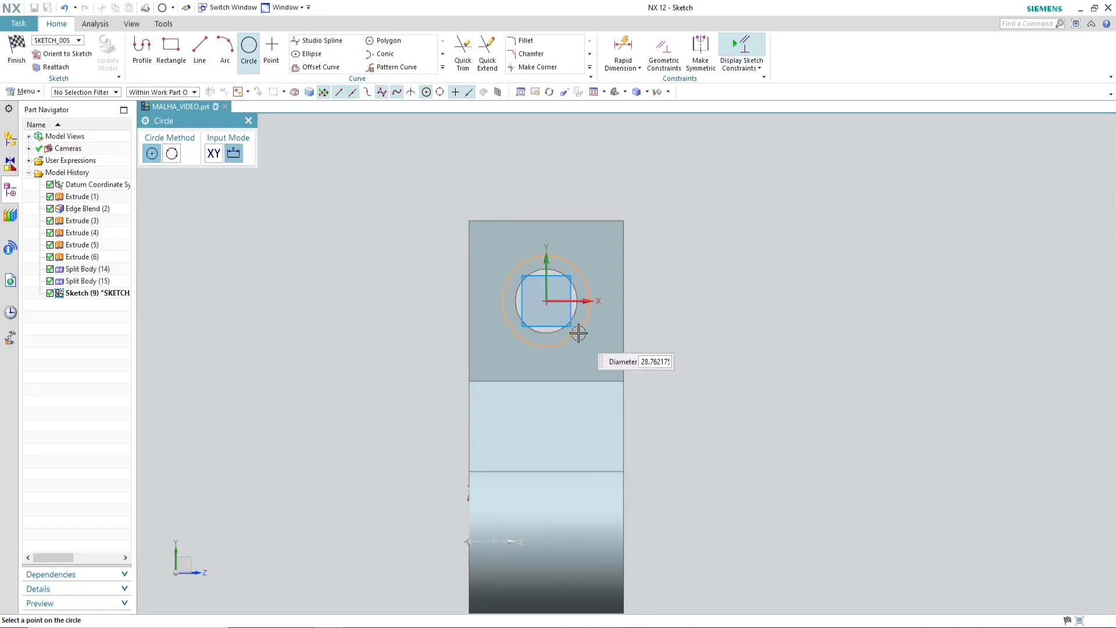
left_click(578, 335)
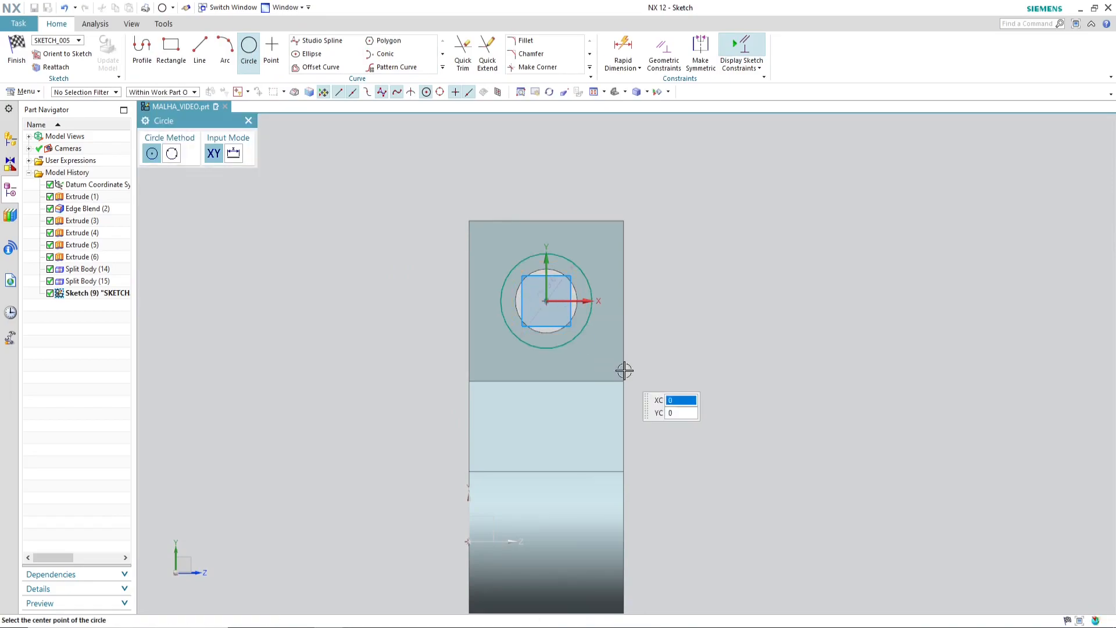
left_click(249, 120)
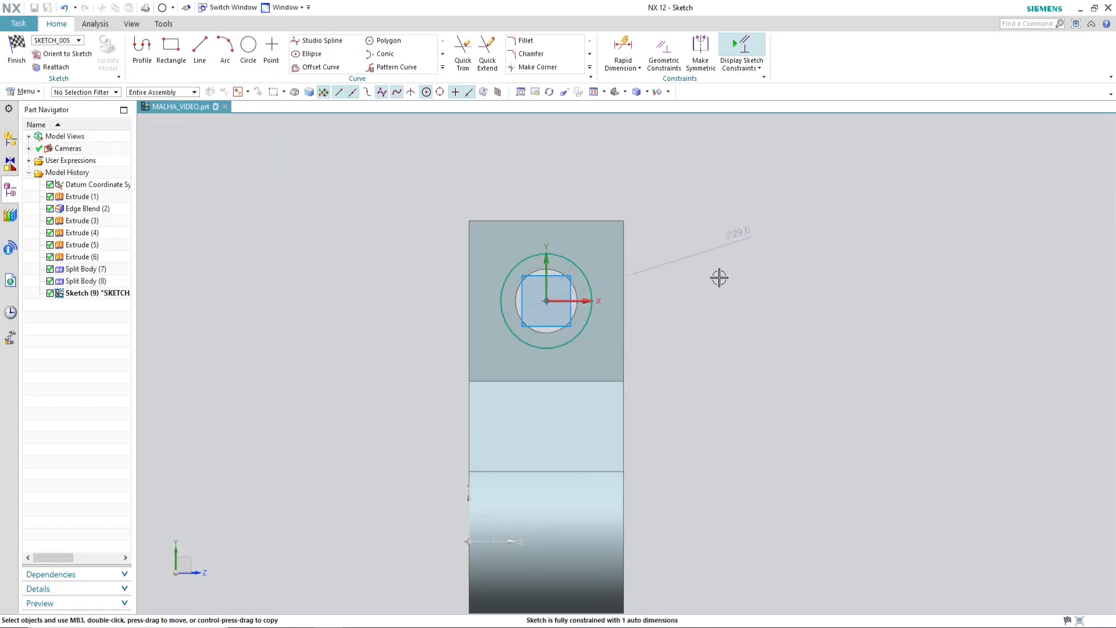
left_click(772, 258)
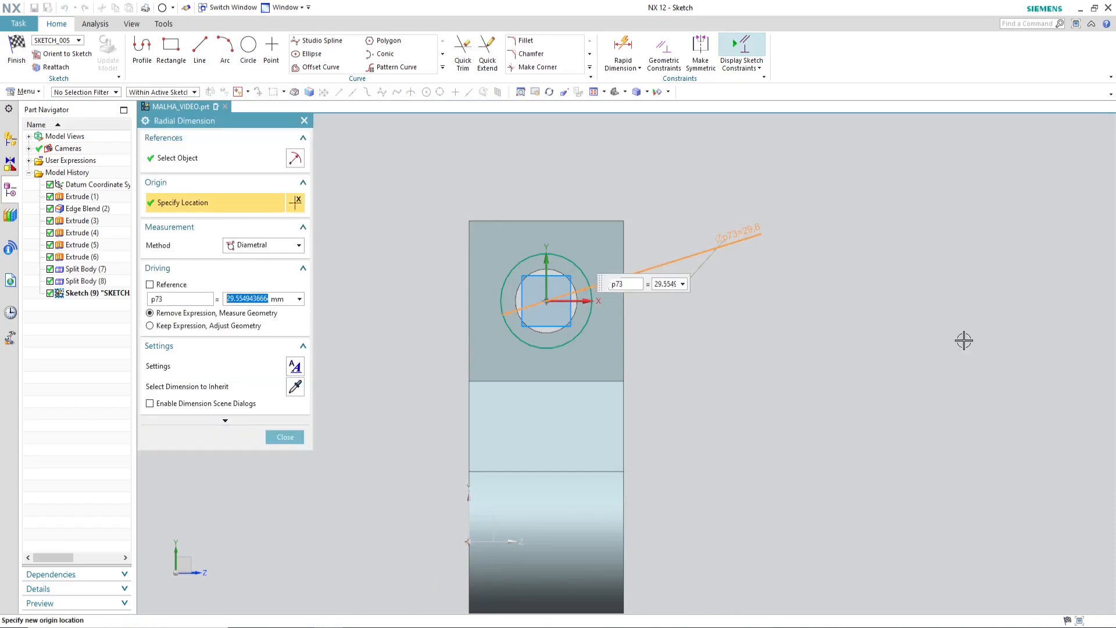
type("30")
key("Return")
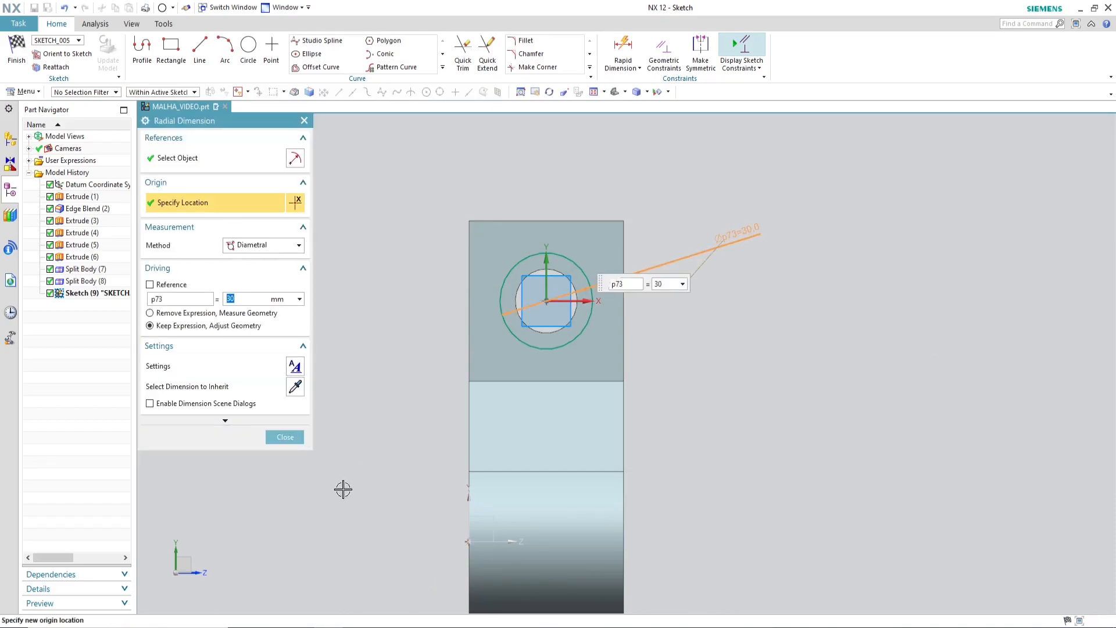
left_click(285, 438)
key("Home")
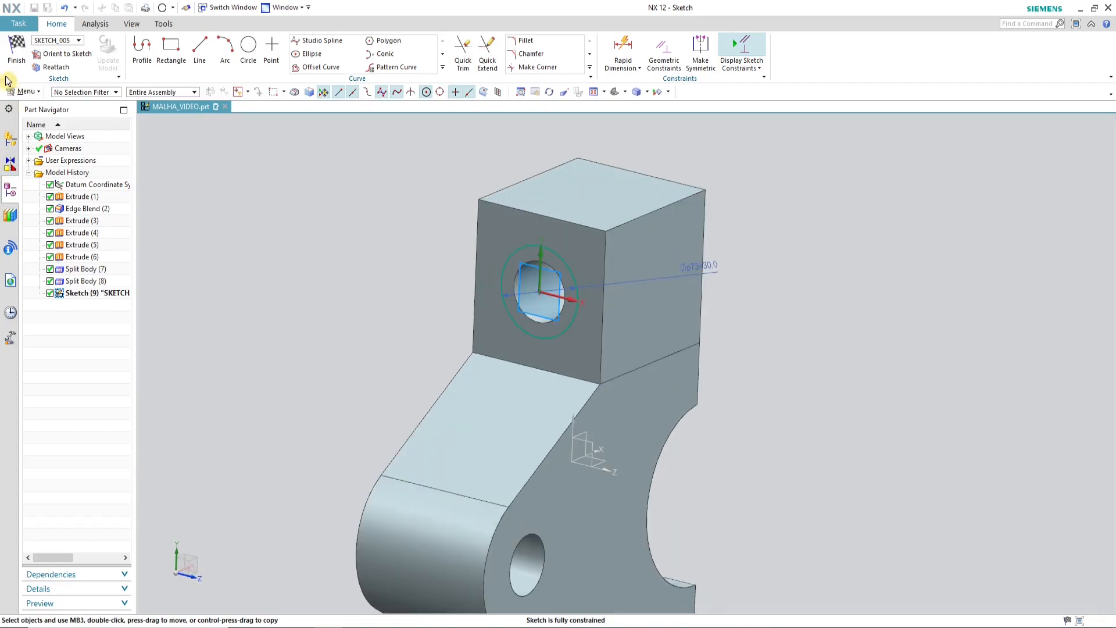
left_click(18, 54)
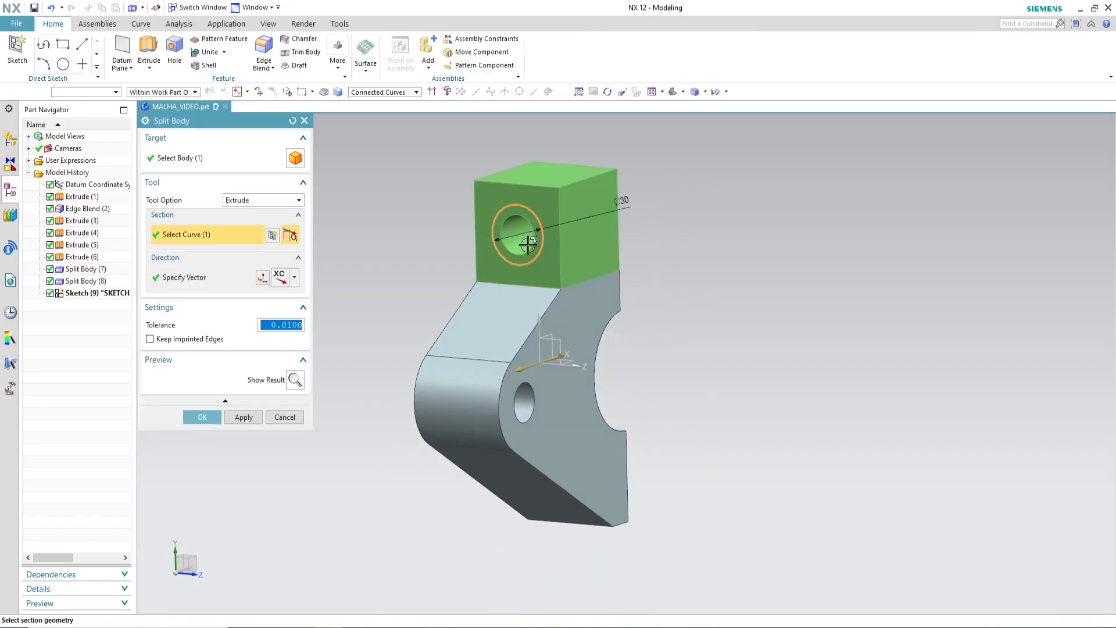
Step: Split the upper block with the sketched circle extruded along XC
middle_click_drag(721, 298, 663, 326)
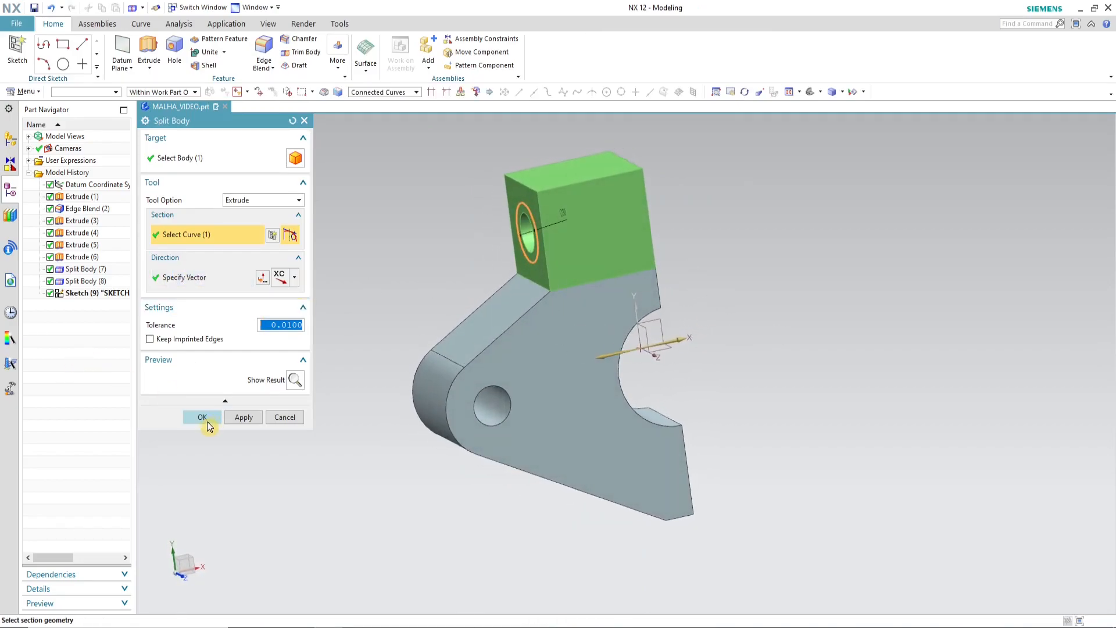
left_click(209, 424)
middle_click_drag(727, 304, 539, 195)
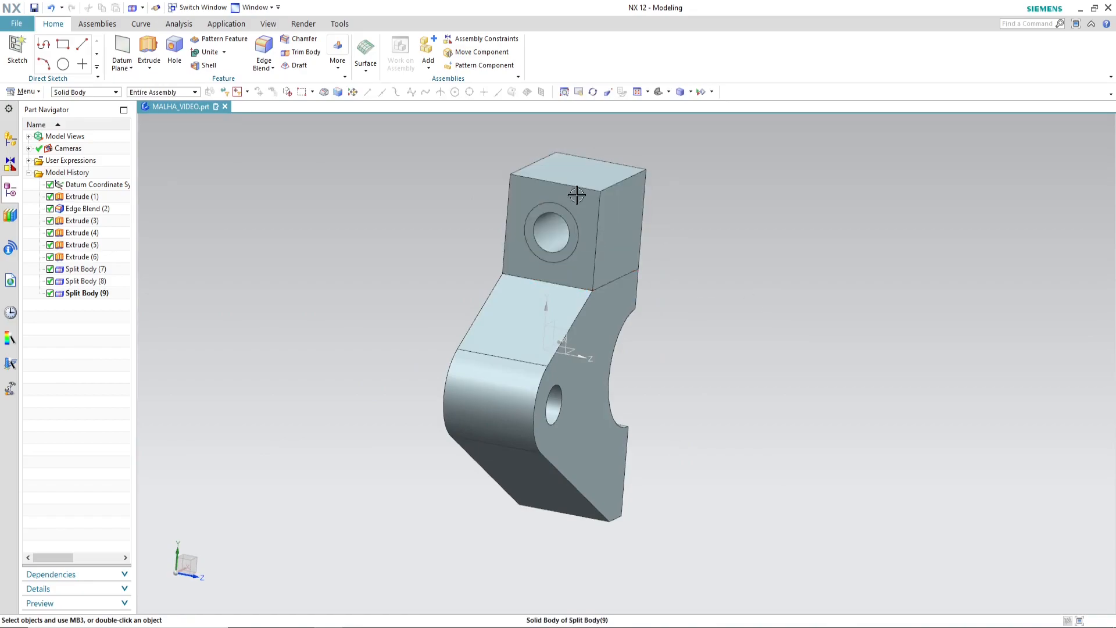
middle_click_drag(668, 254, 598, 304)
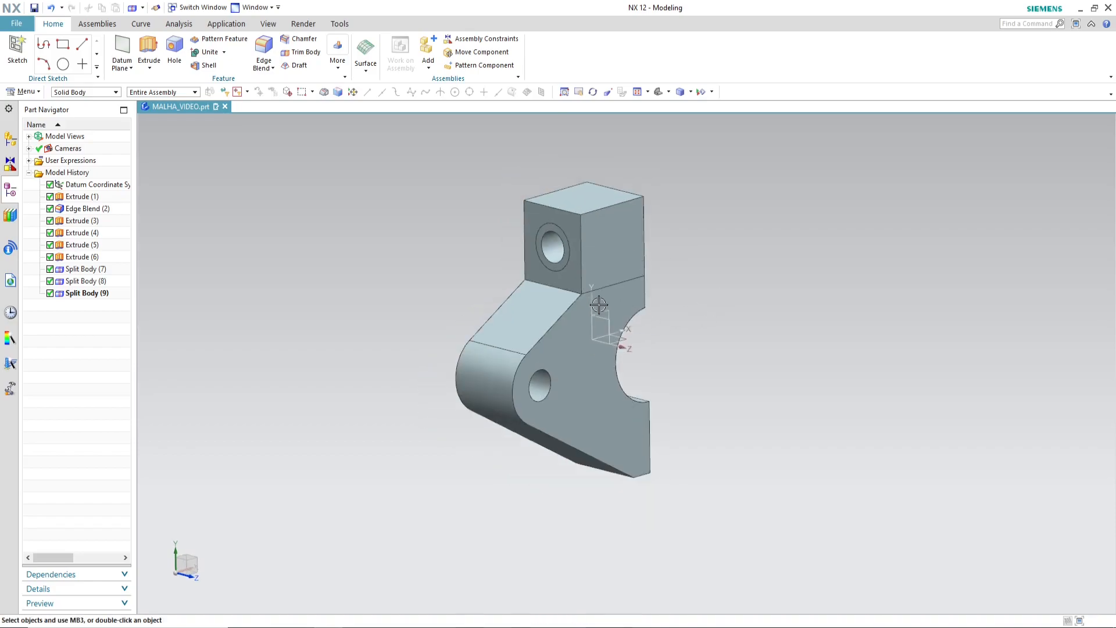
Step: Start another Extrude-type Split Body on the upper block and its inner ring, opening a section sketch on the face with the hole
scroll(623, 294, "up", 2)
middle_click_drag(681, 304, 690, 290)
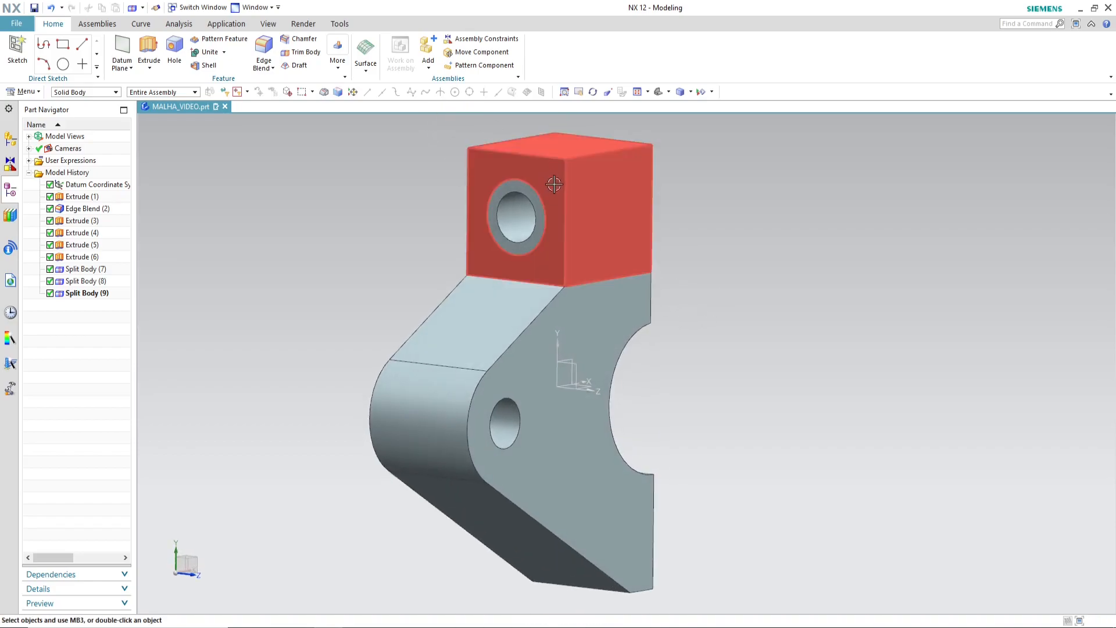
left_click(338, 54)
left_click(356, 213)
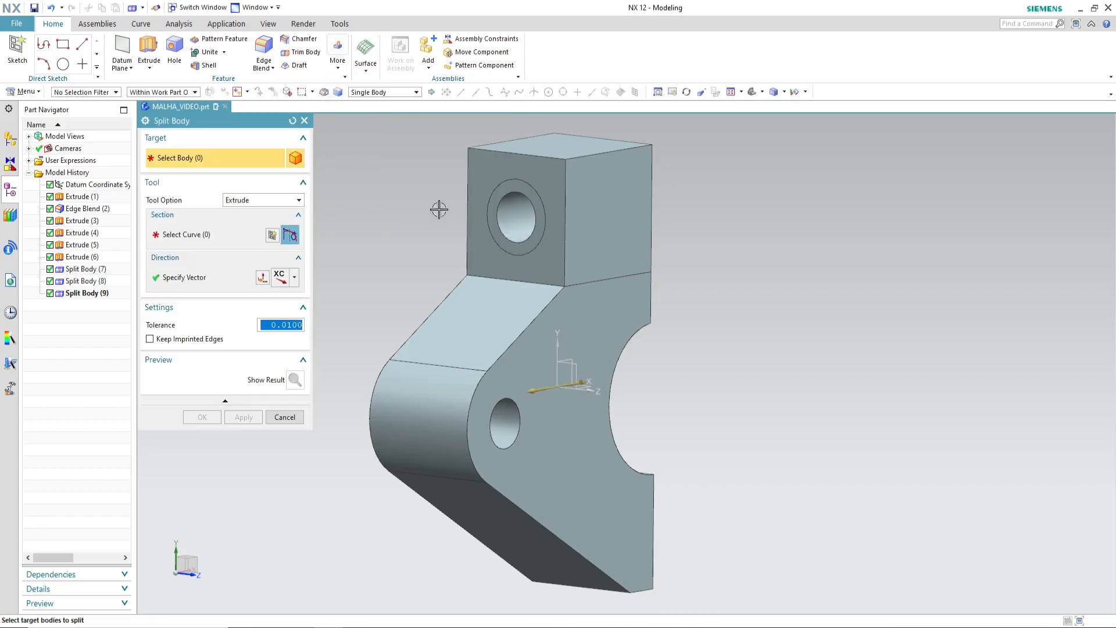
left_click(524, 194)
left_click(573, 218)
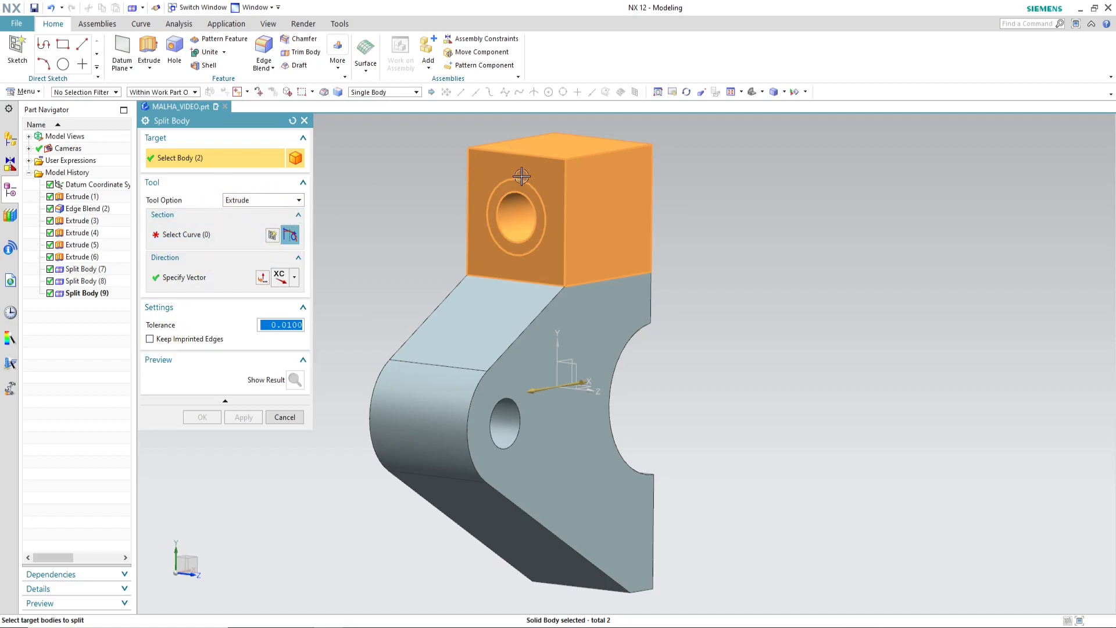
left_click(262, 237)
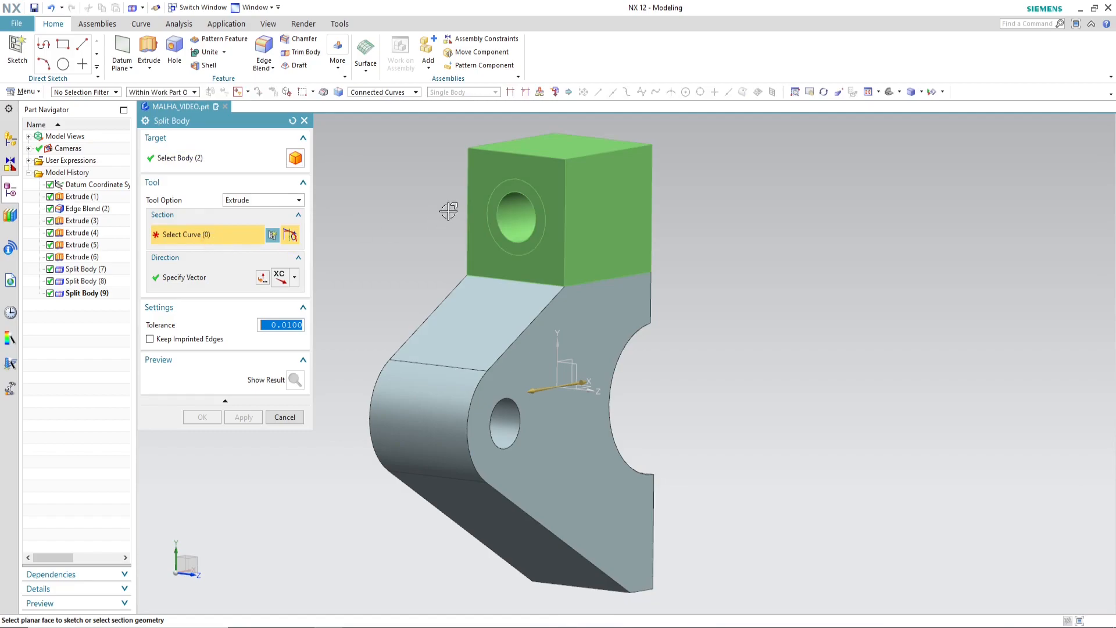
left_click(524, 190)
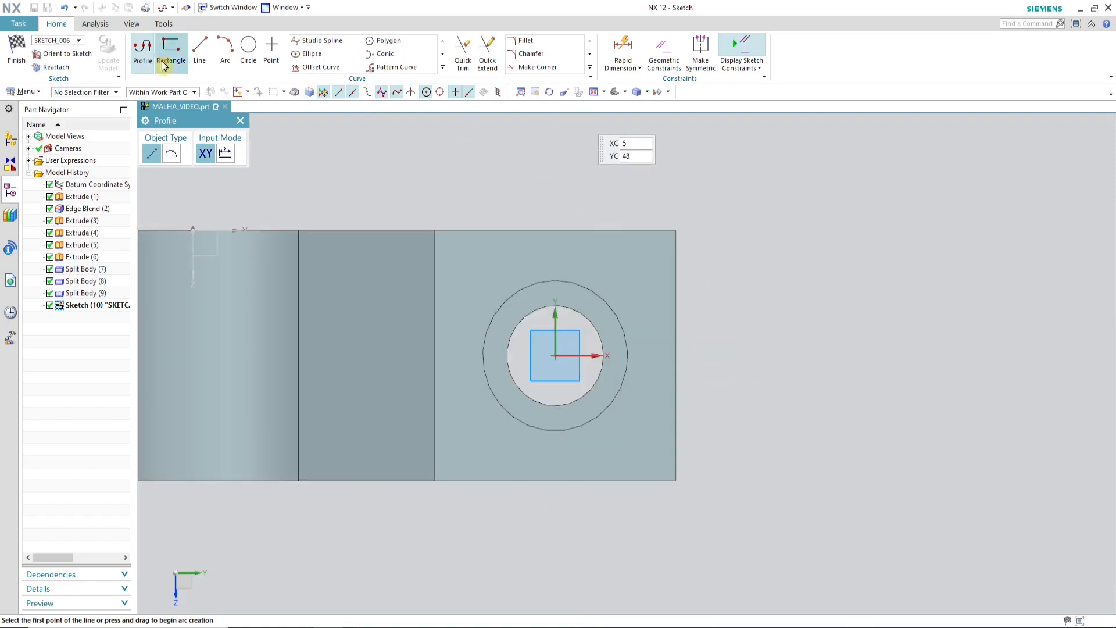
Step: Sketch two perpendicular 50 mm lines joining the midpoints of the block face's opposite edges through the hole centre, and finish the sketch
left_click(210, 49)
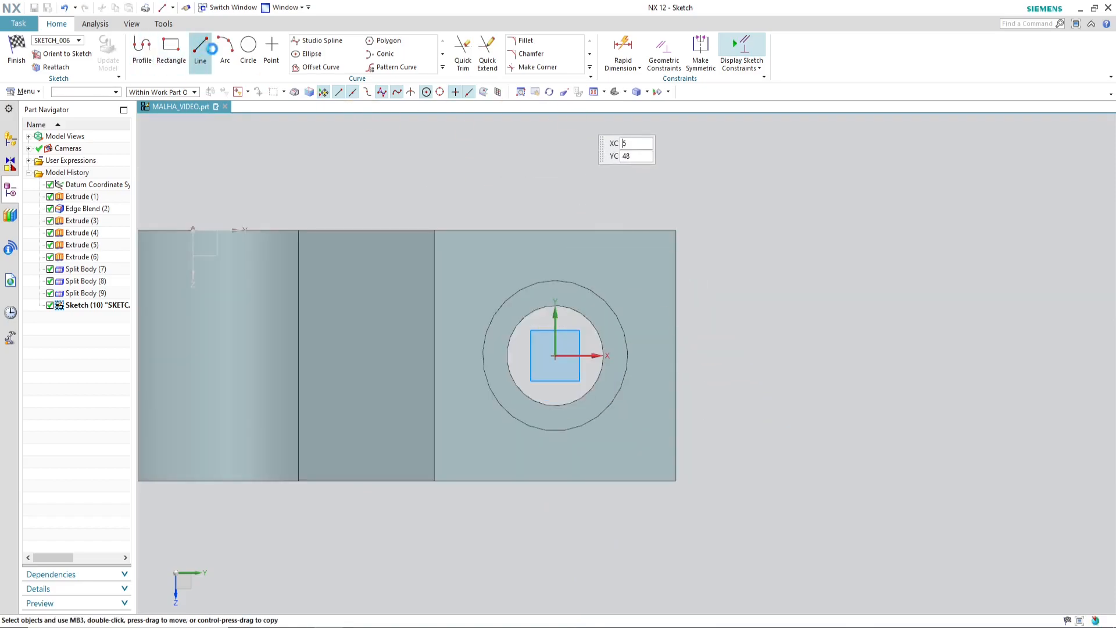
left_click(555, 230)
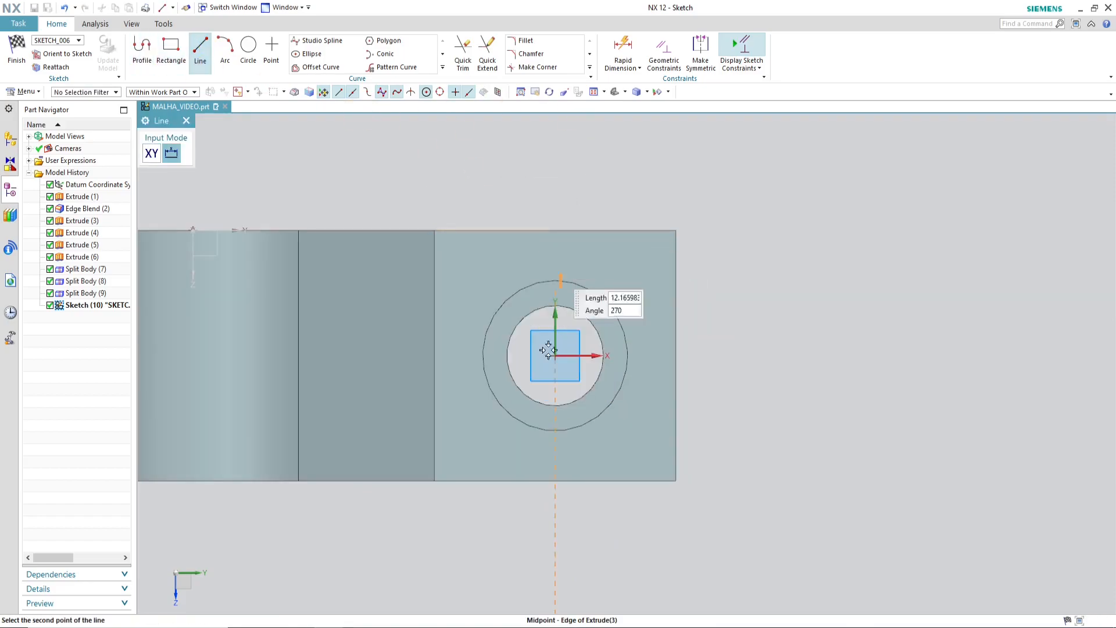
left_click(555, 481)
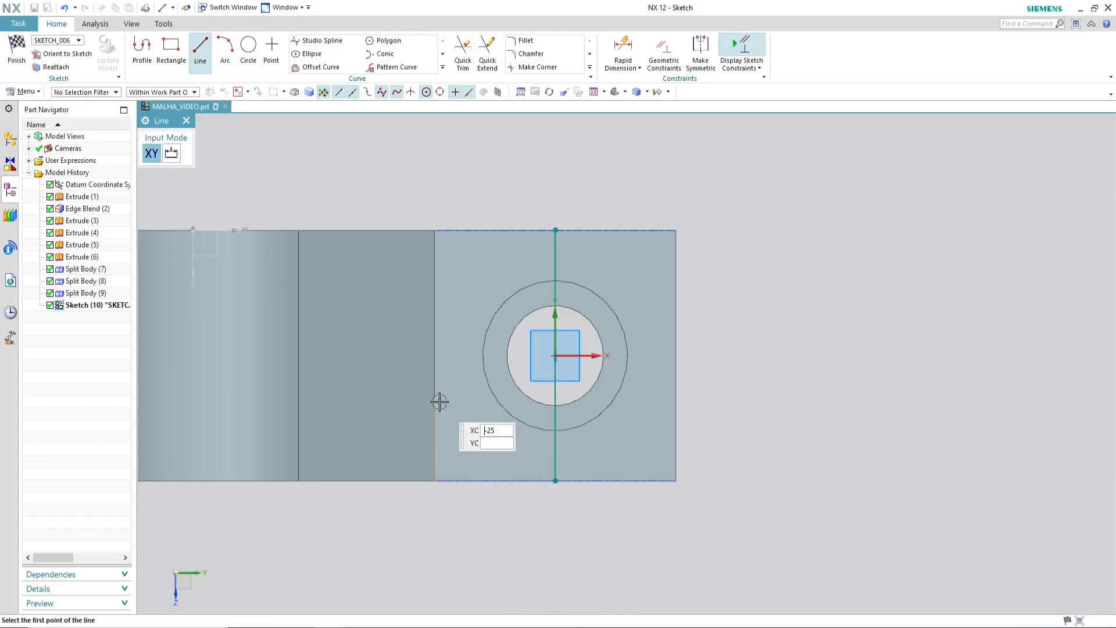
left_click(436, 355)
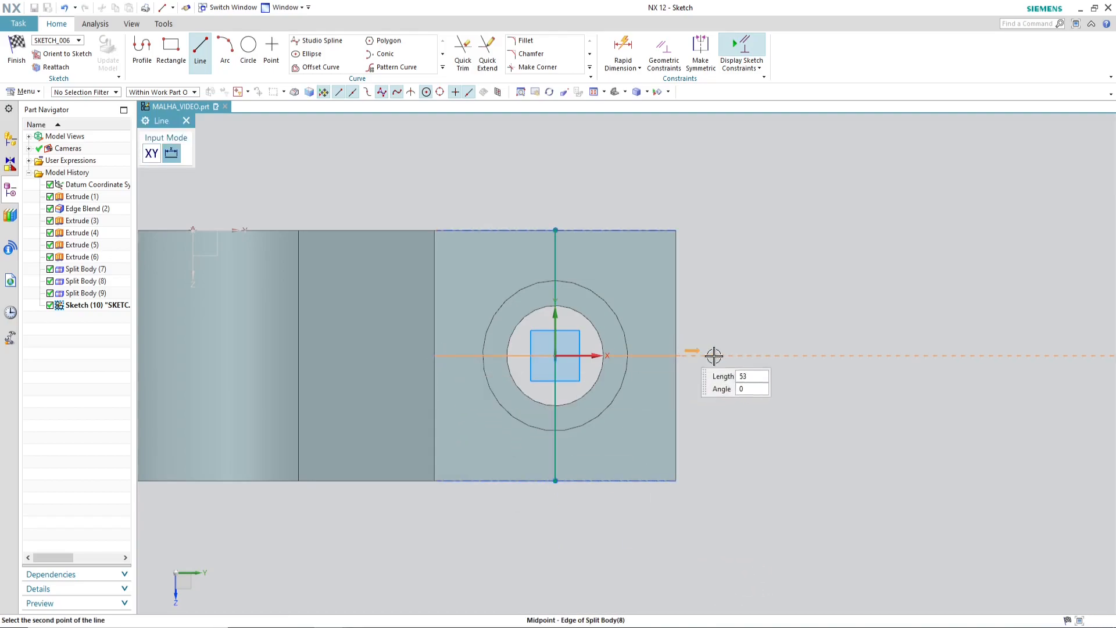
left_click(677, 356)
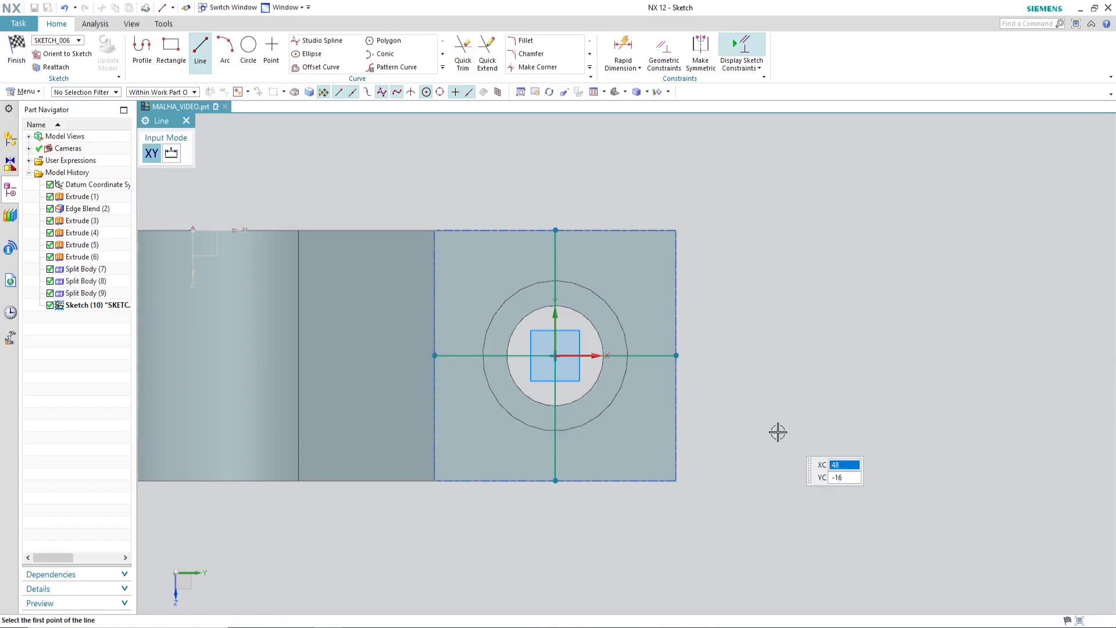
left_click(16, 51)
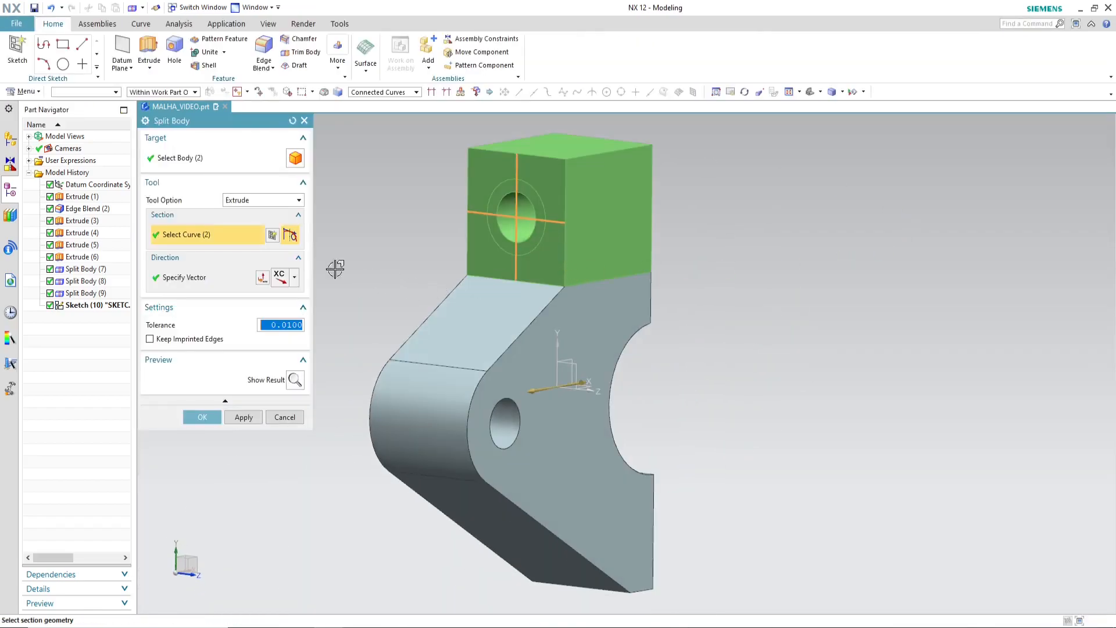
middle_click_drag(596, 386, 663, 382)
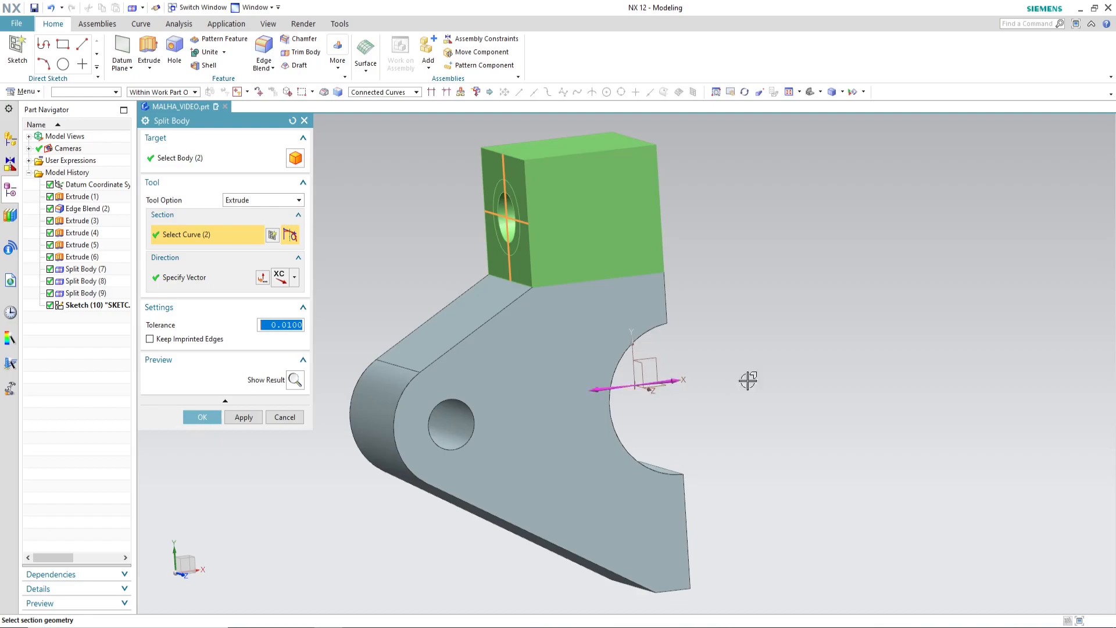
Step: Split the upper block and its inner ring with the two crossed sketch lines extruded along XC
left_click(204, 418)
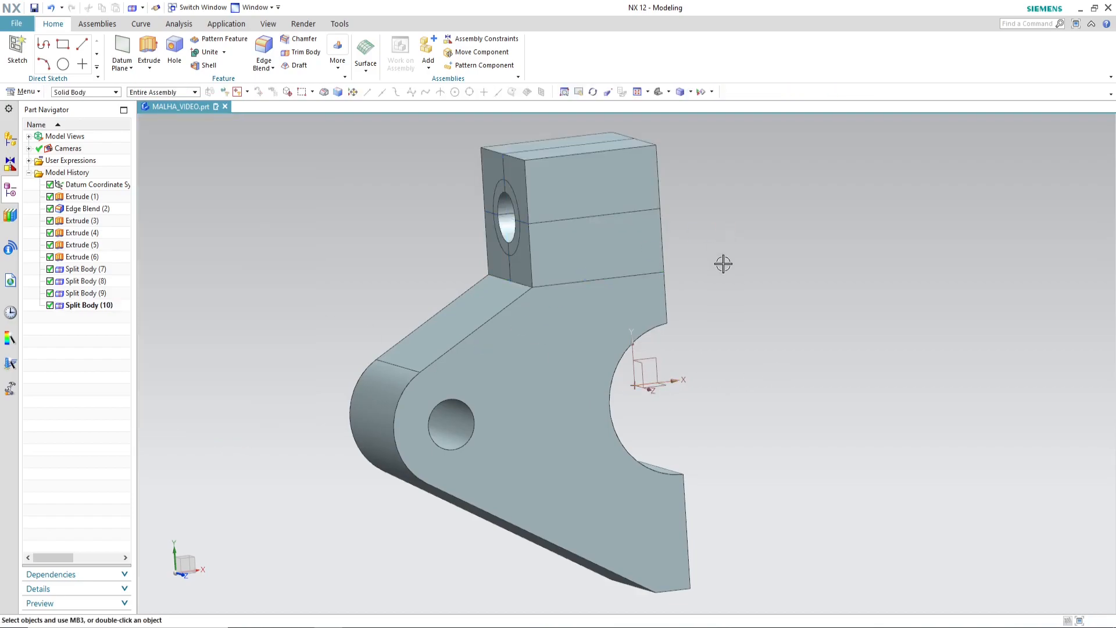
middle_click_drag(721, 263, 765, 256)
scroll(535, 175, "up", 3)
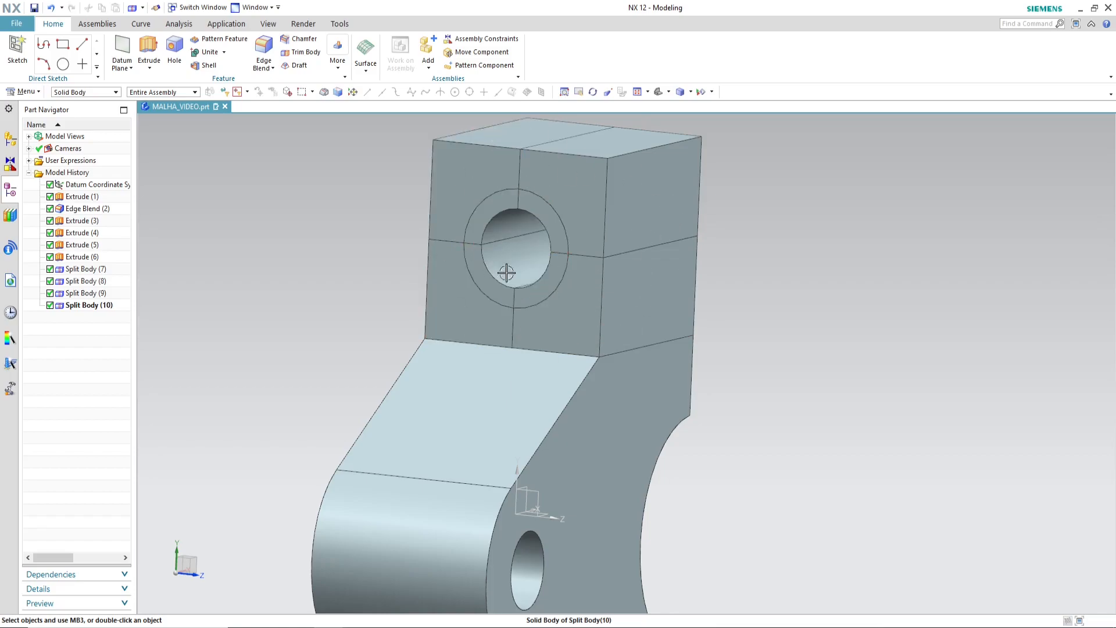
scroll(471, 238, "down", 4)
middle_click_drag(476, 233, 678, 342)
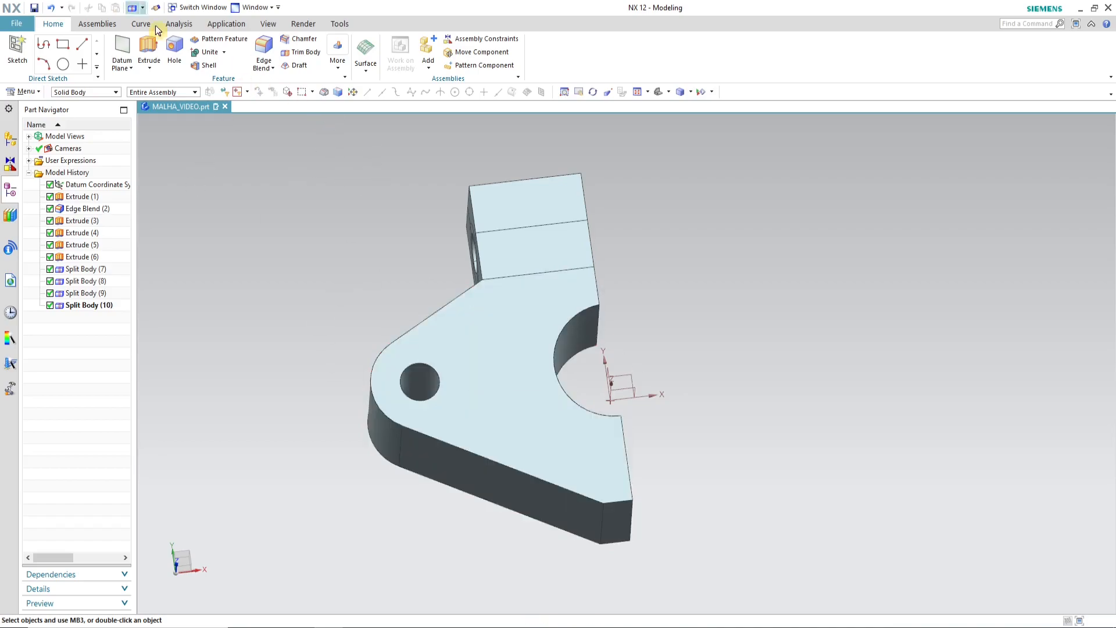
middle_click_drag(564, 329, 634, 378)
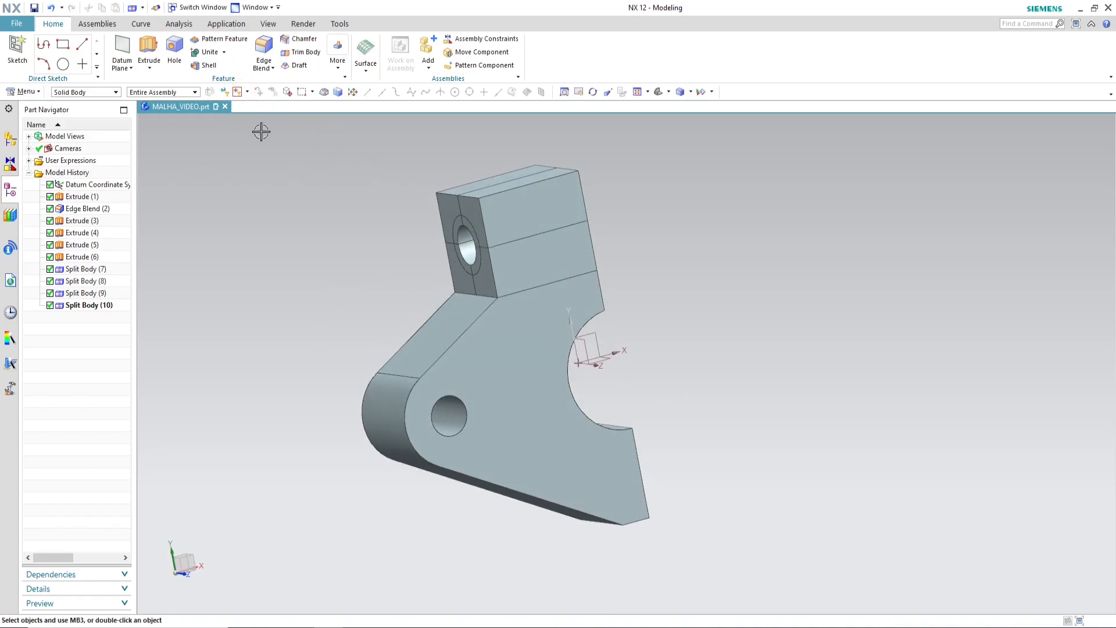
Step: Start an Extrude-type Split Body on the lower body, opening a section sketch on its flat face at the small hole's centre
left_click(338, 68)
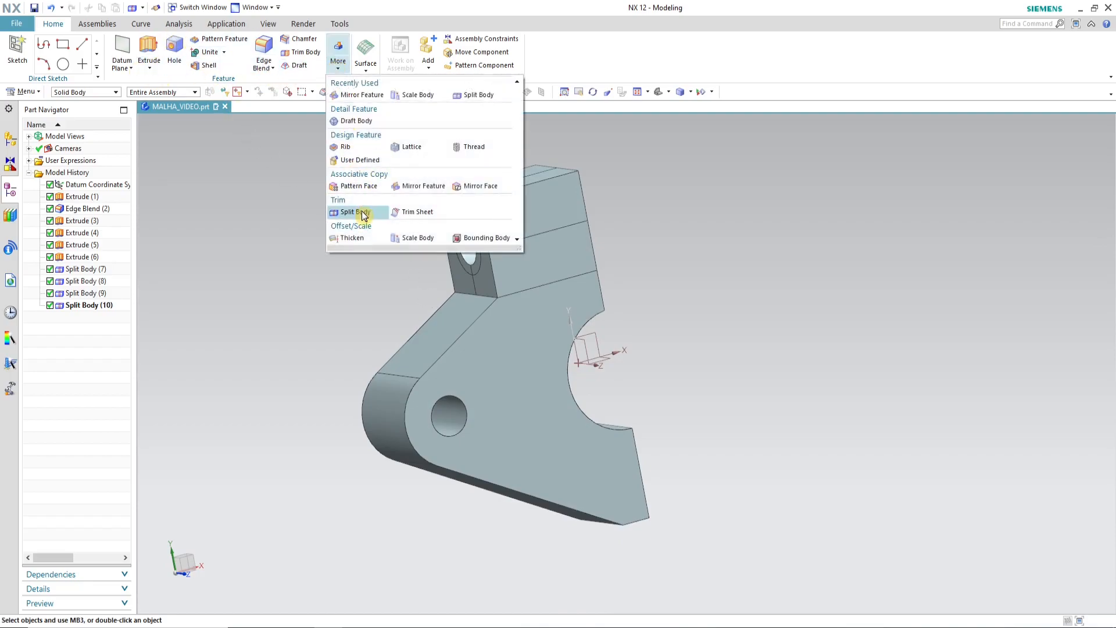
left_click(364, 213)
left_click(518, 411)
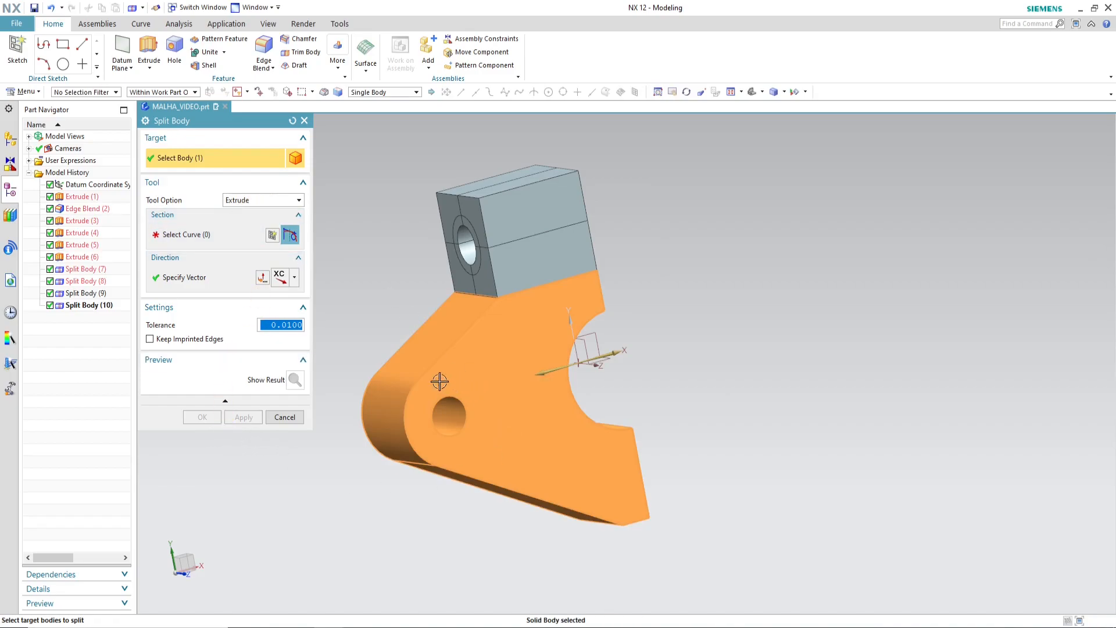
left_click(210, 236)
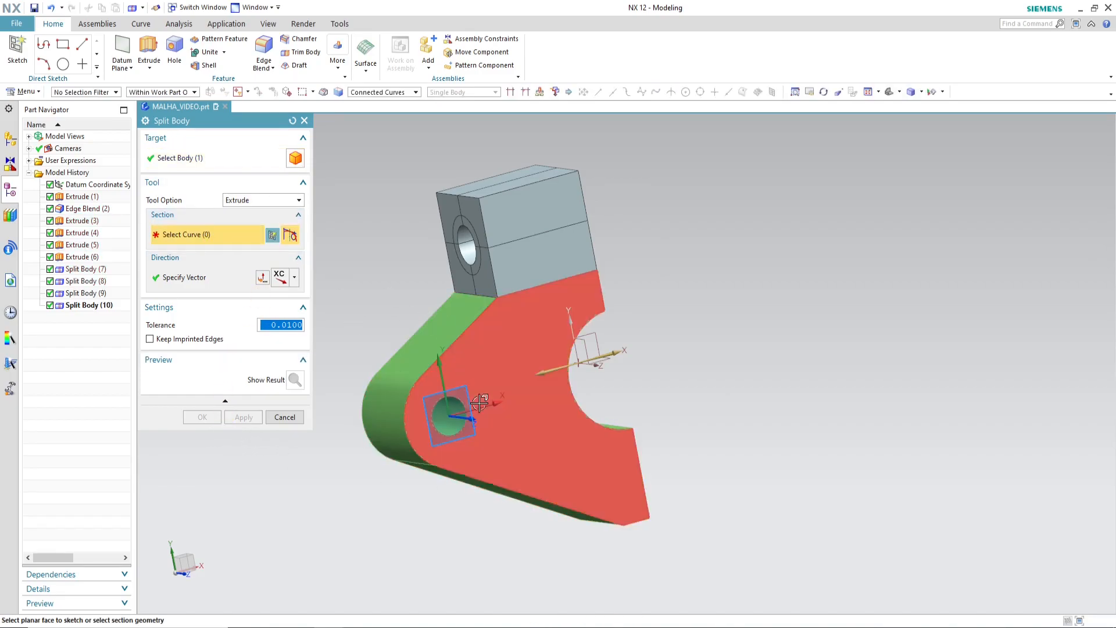
left_click(482, 404)
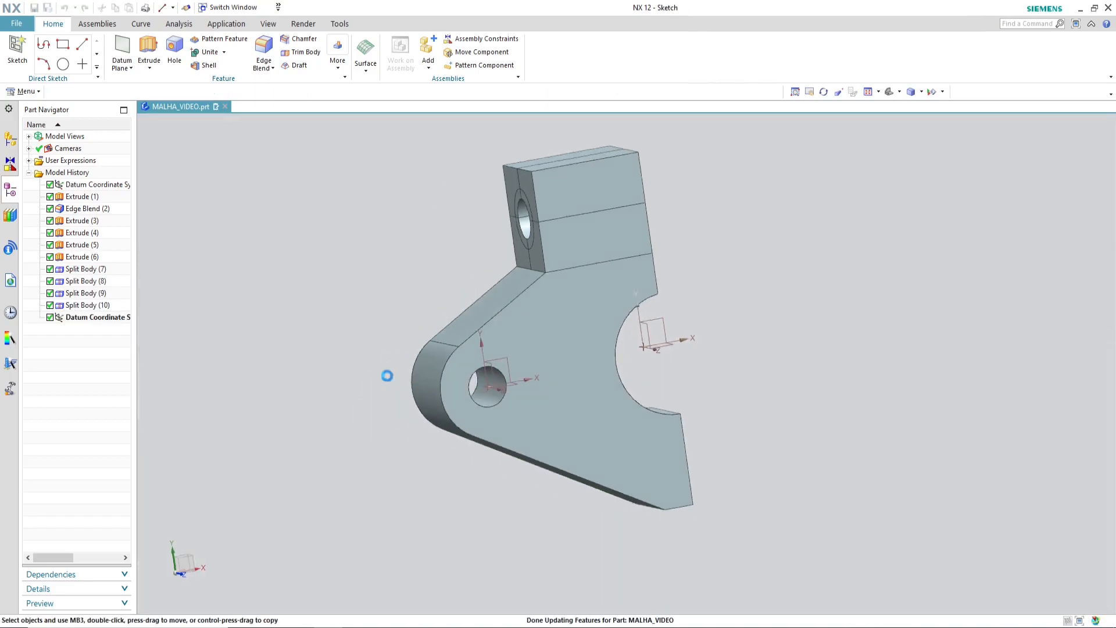
Step: Sketch a 30 mm diameter circle concentric with the lower body's small hole and finish the sketch
scroll(607, 375, "up", 3)
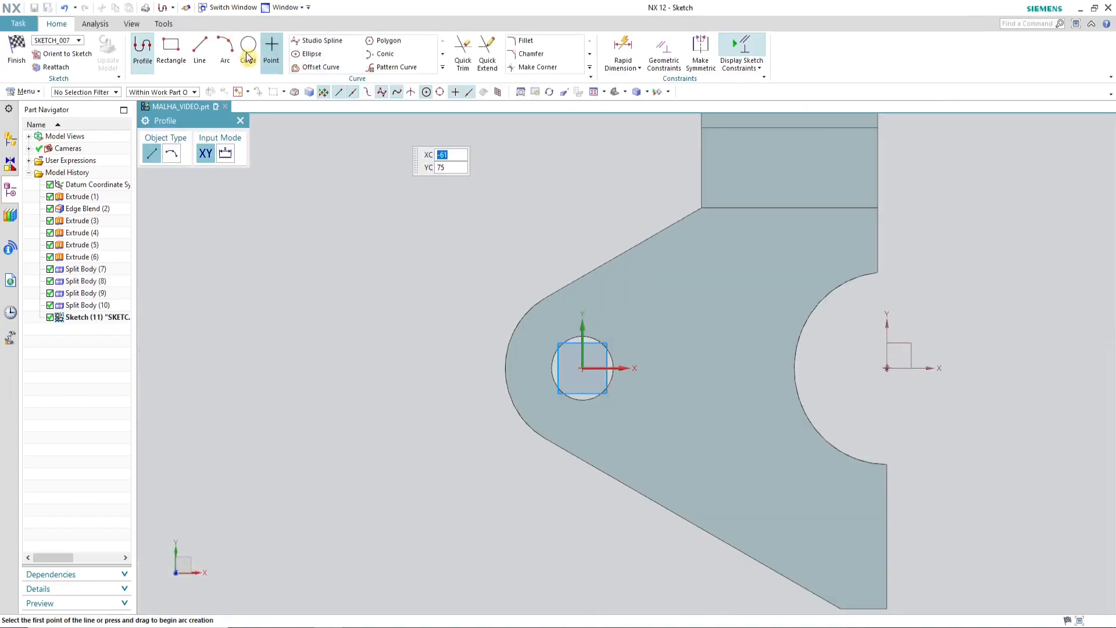
left_click(249, 47)
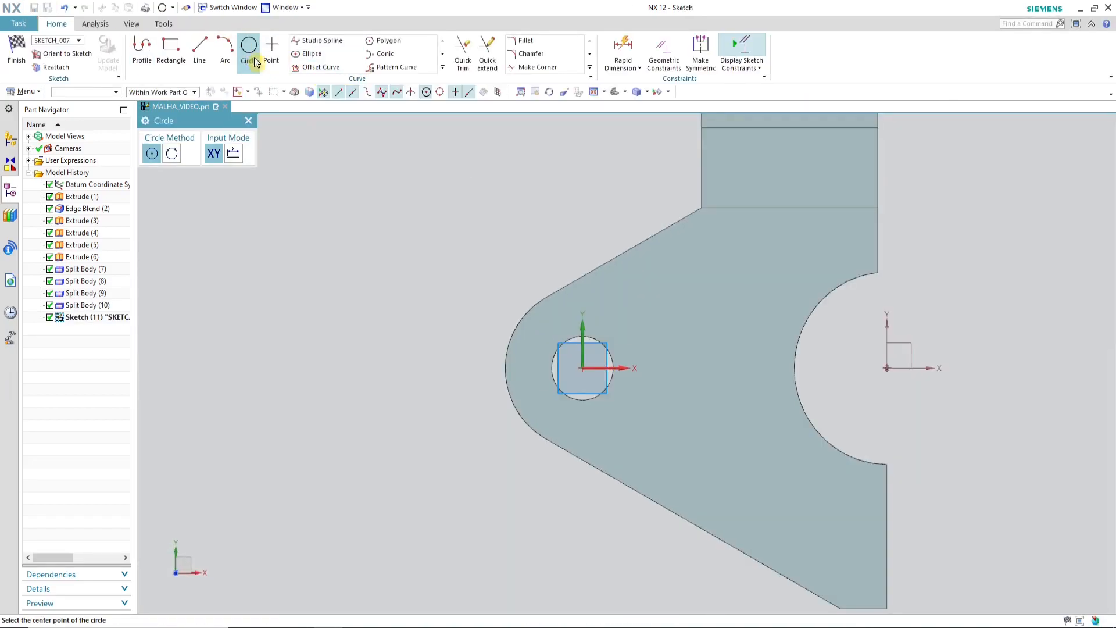
left_click(582, 368)
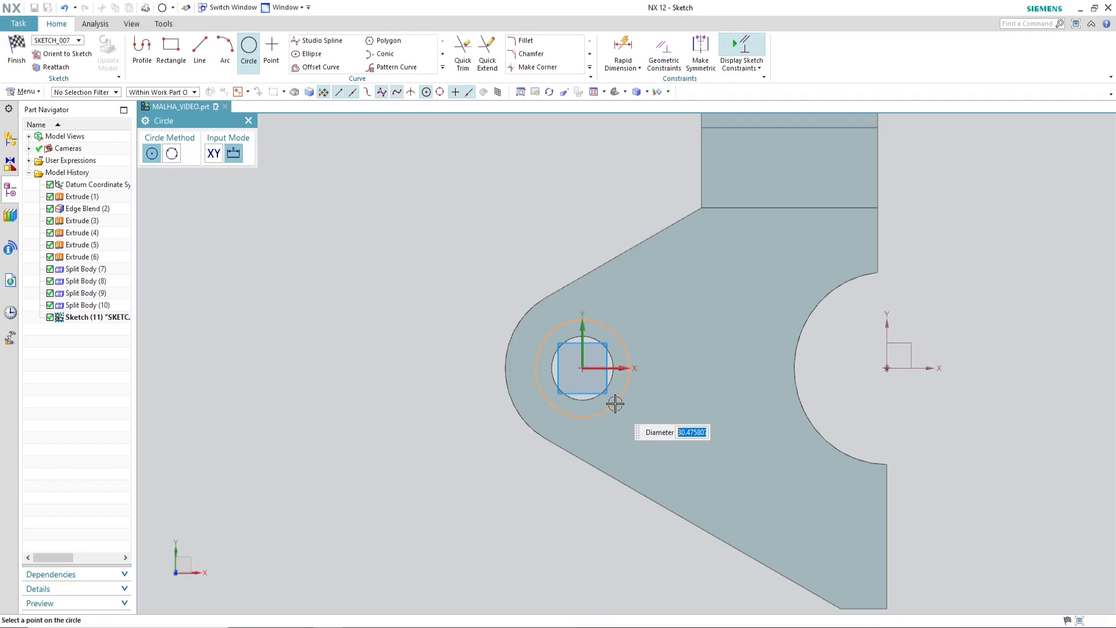
left_click(616, 403)
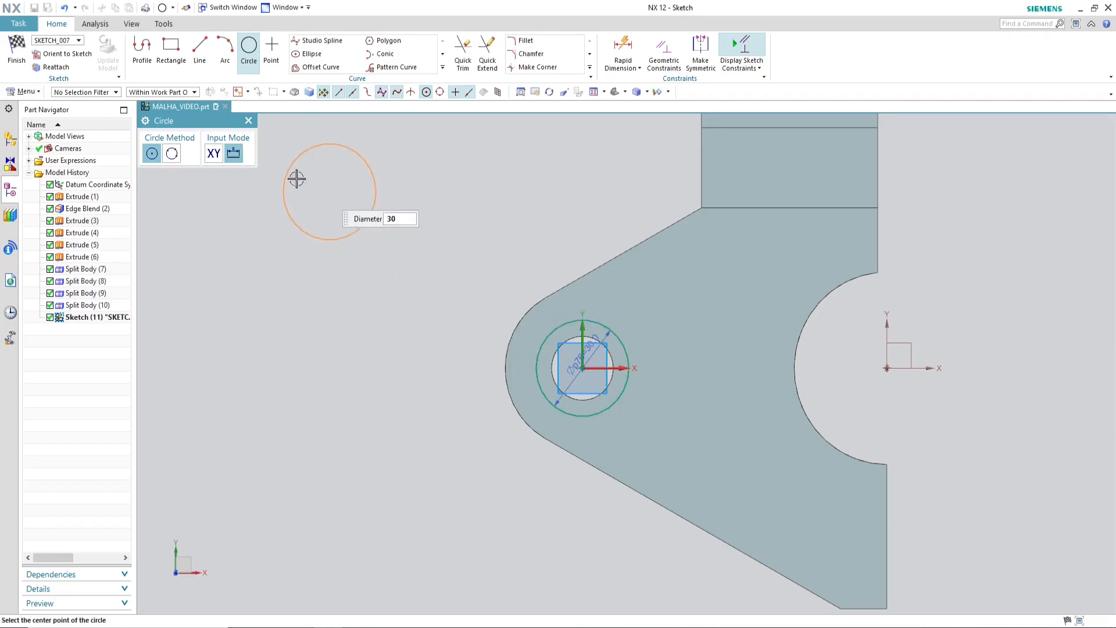
left_click(16, 58)
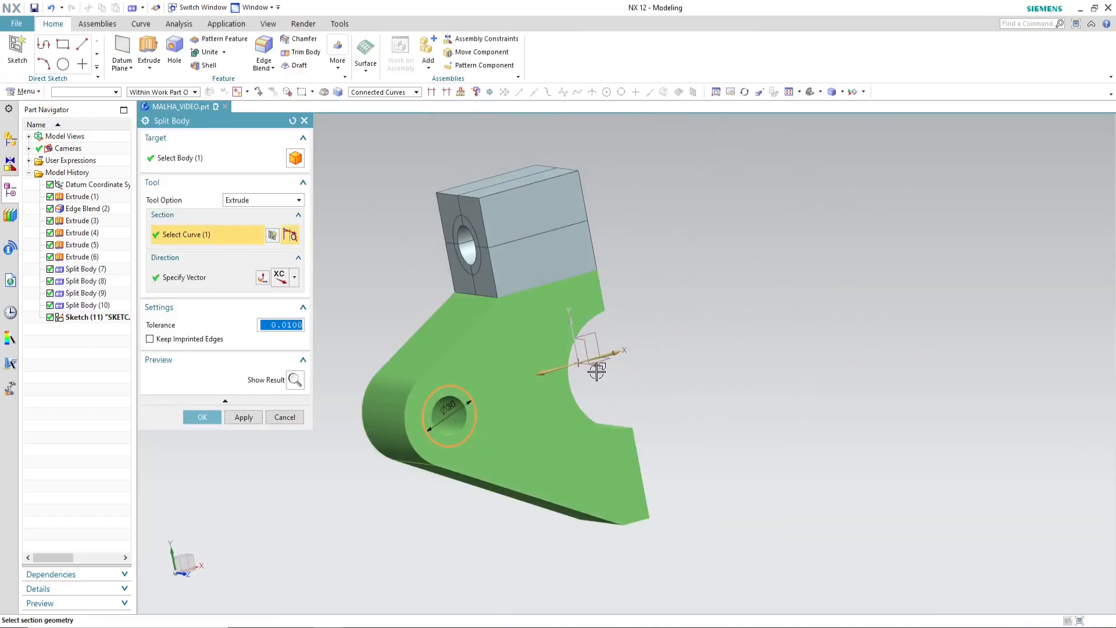
Step: Set the extrusion direction to ZC and split the lower body with the sketched circle
middle_click_drag(708, 409, 698, 415)
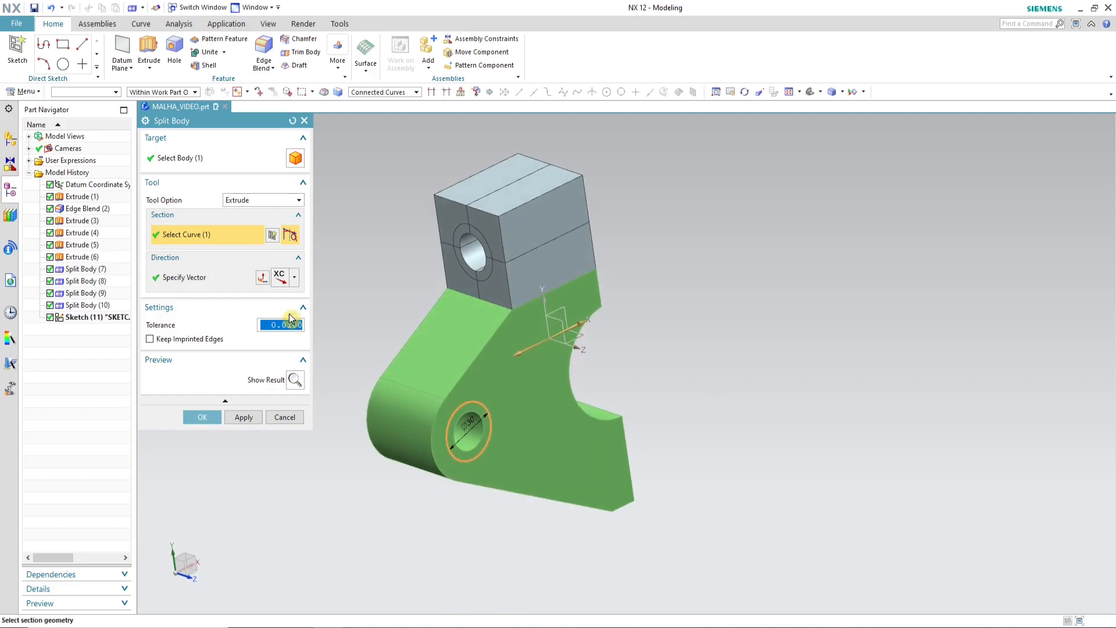
left_click(295, 278)
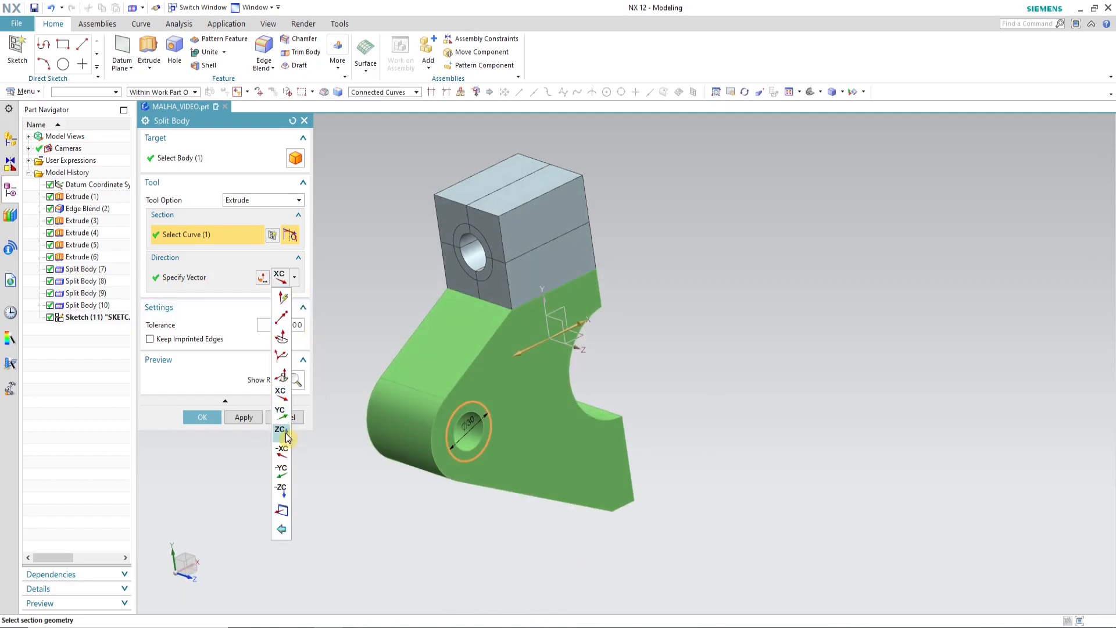
left_click(280, 431)
left_click(194, 417)
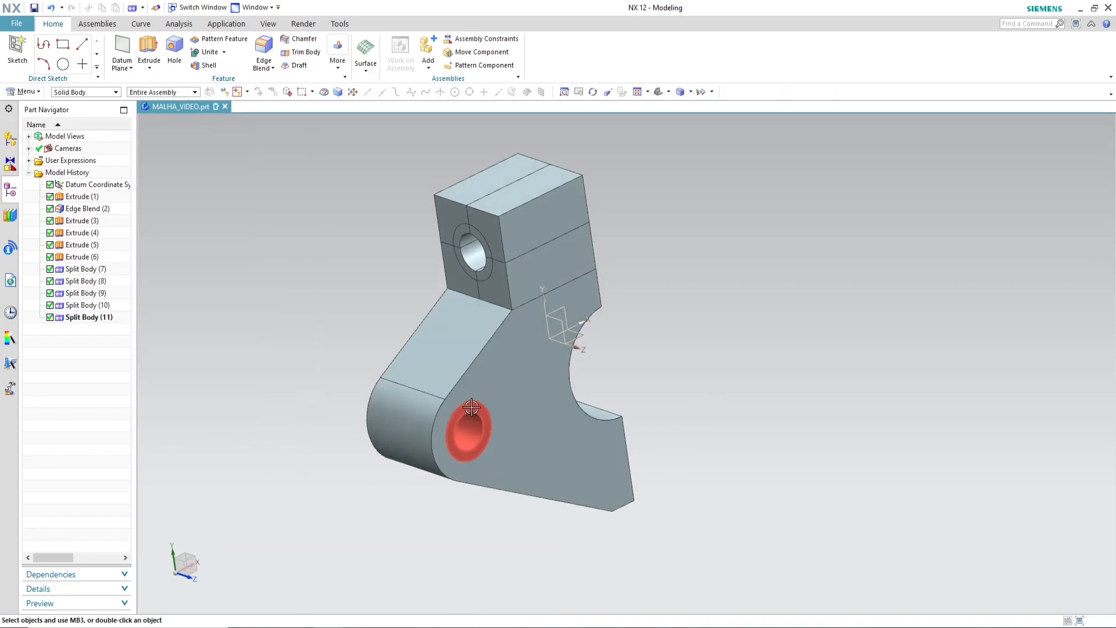
middle_click_drag(482, 401, 558, 386)
Step: Split the lower body and the ring around its small hole using the XZ plane of the datum coordinate system as the Face or Plane tool
left_click(450, 400)
left_click(536, 351)
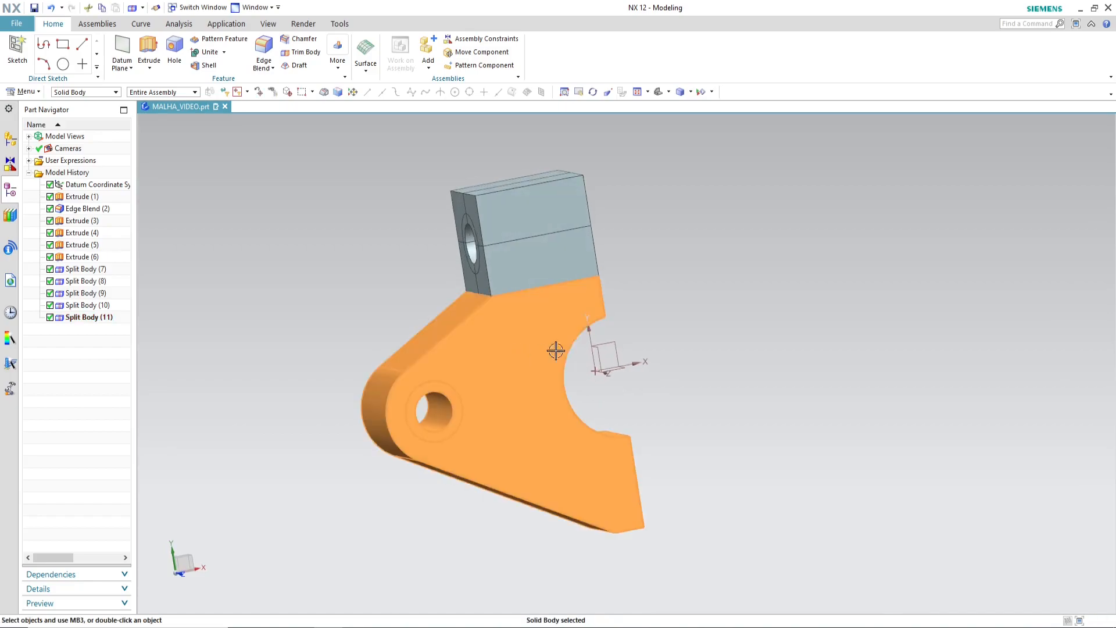
mouse_move(656, 391)
middle_mouse_down()
mouse_move(662, 413)
mouse_move(665, 388)
middle_mouse_up()
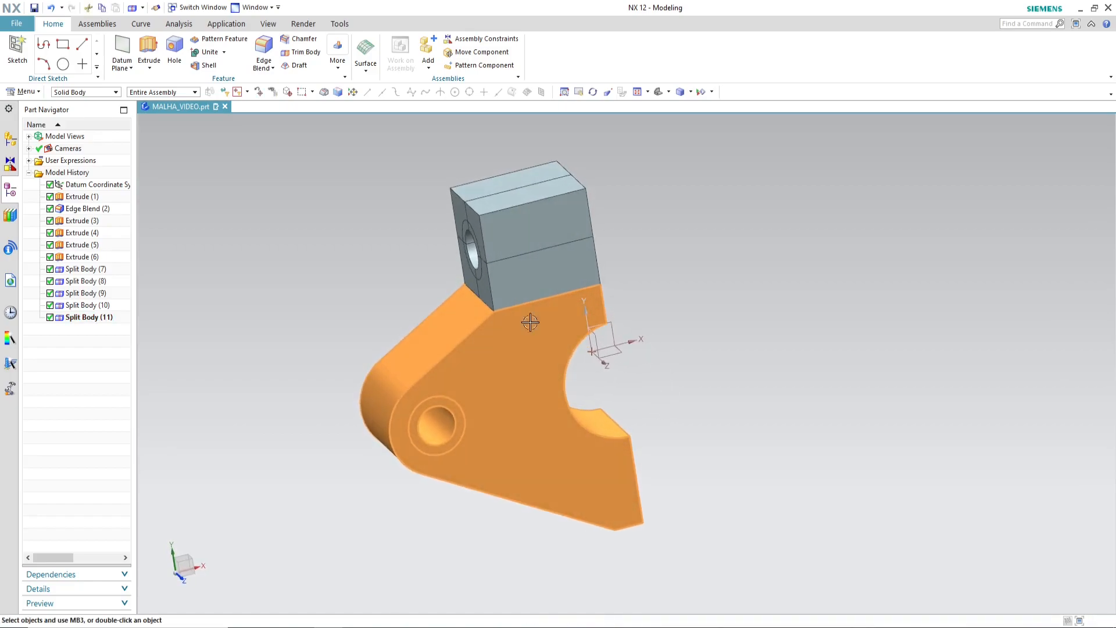
left_click(338, 63)
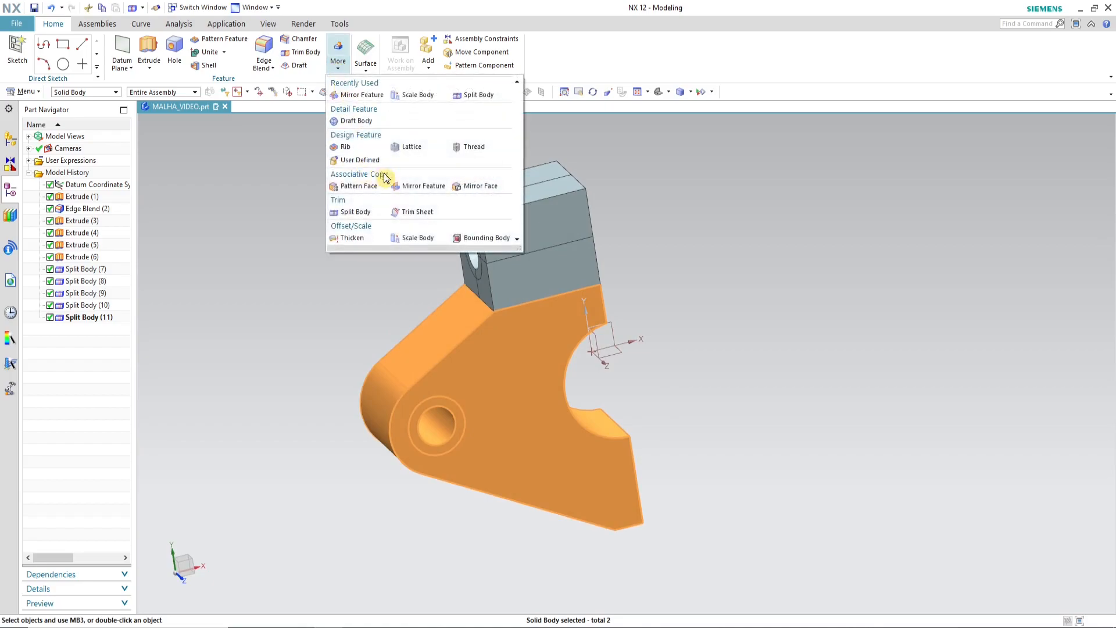
left_click(366, 213)
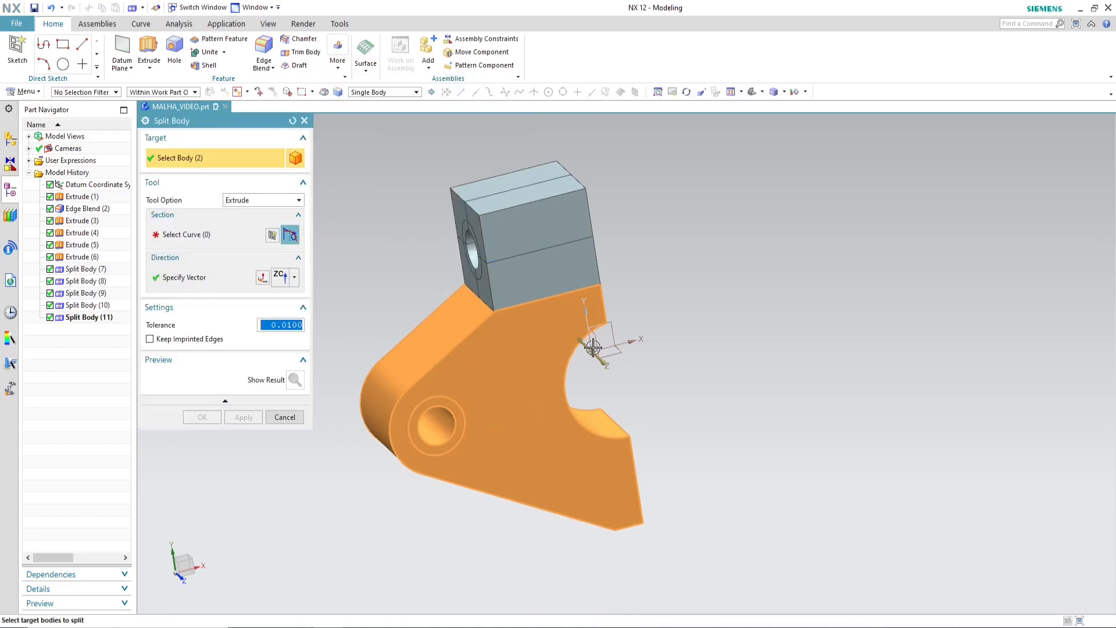
left_click(250, 200)
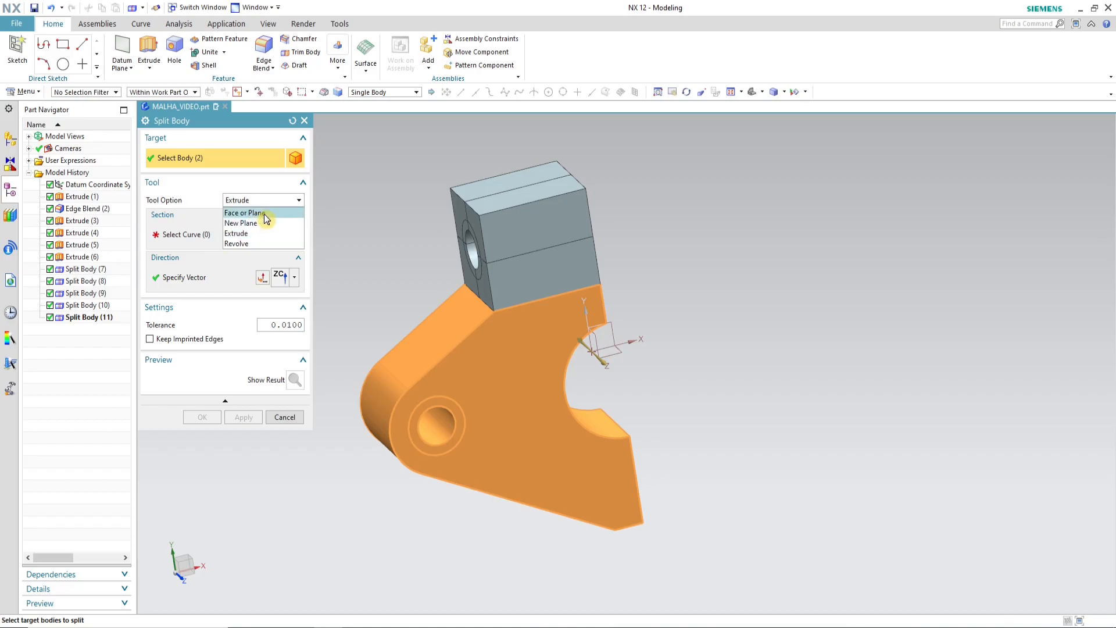
left_click(244, 213)
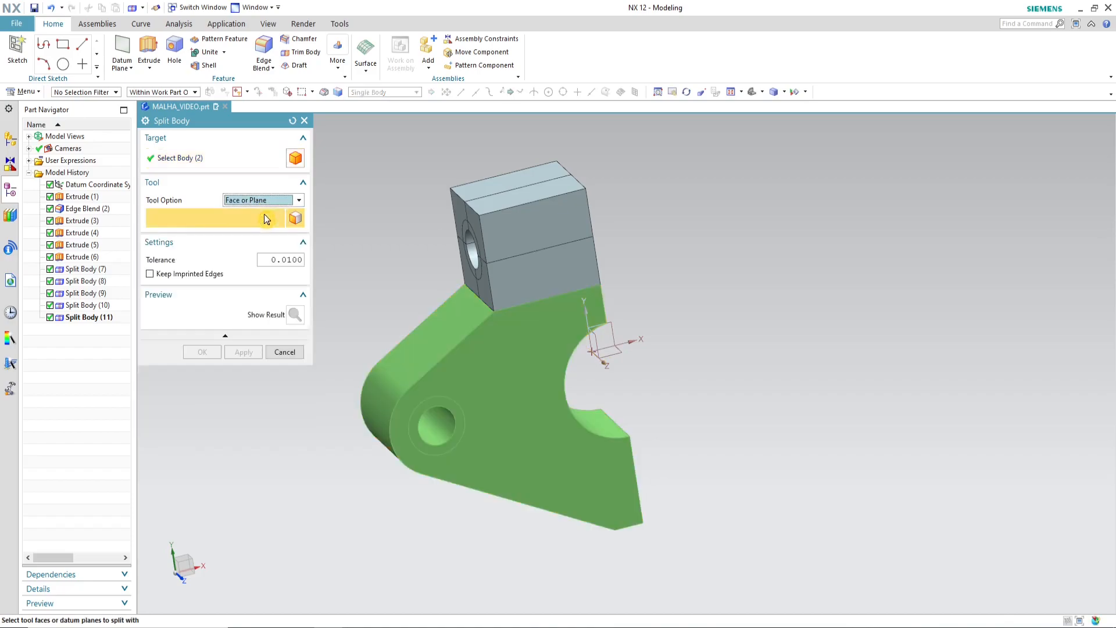
left_click(616, 353)
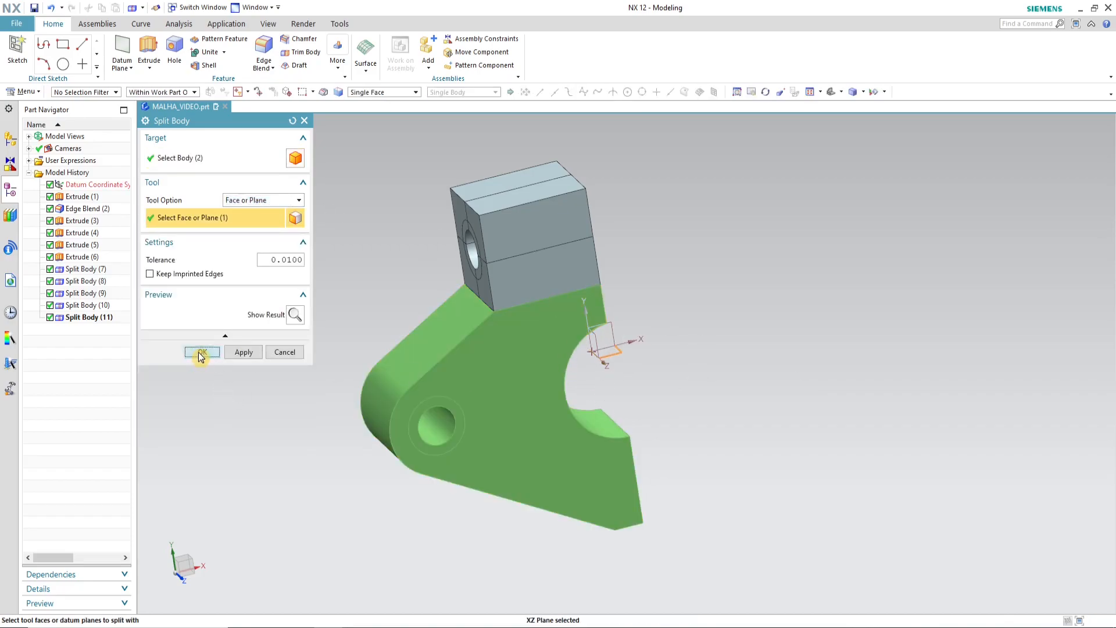
left_click(200, 352)
middle_click_drag(643, 389, 430, 353)
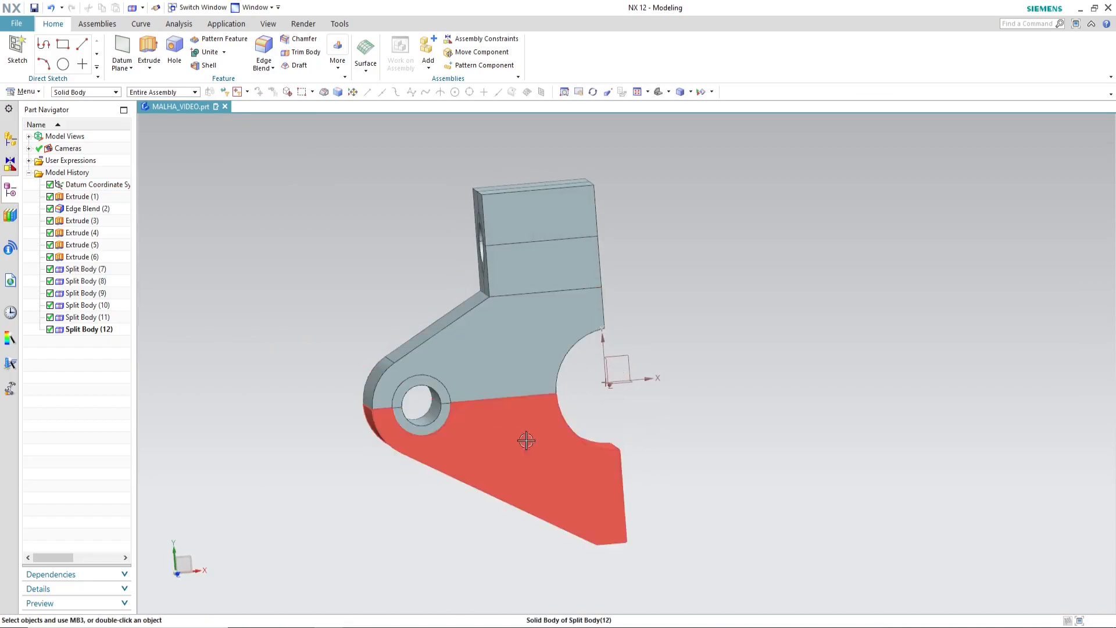
middle_click_drag(668, 411, 649, 407)
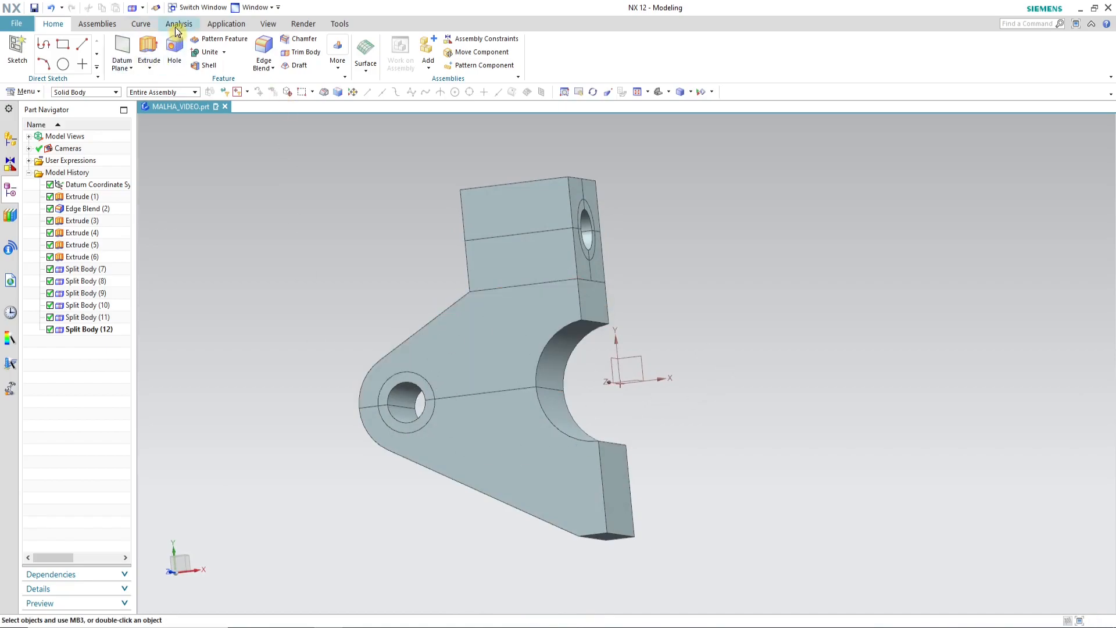
Step: Start an Extrude-type Split Body on both halves of the lower body, opening a section sketch on the flat face near the large arc
left_click(337, 71)
left_click(357, 212)
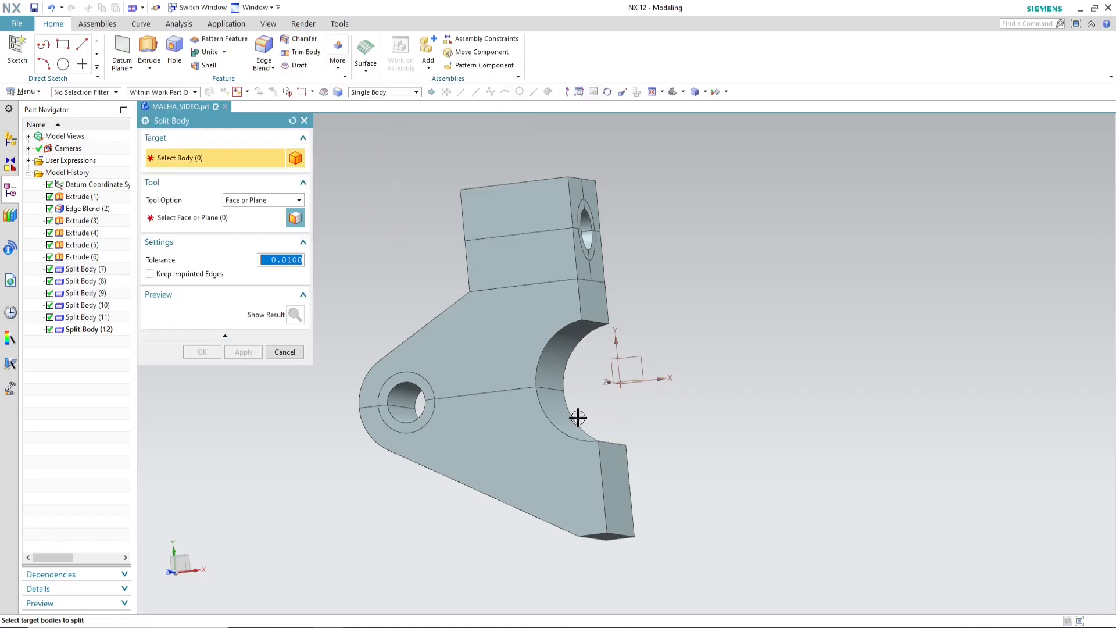
left_click(517, 343)
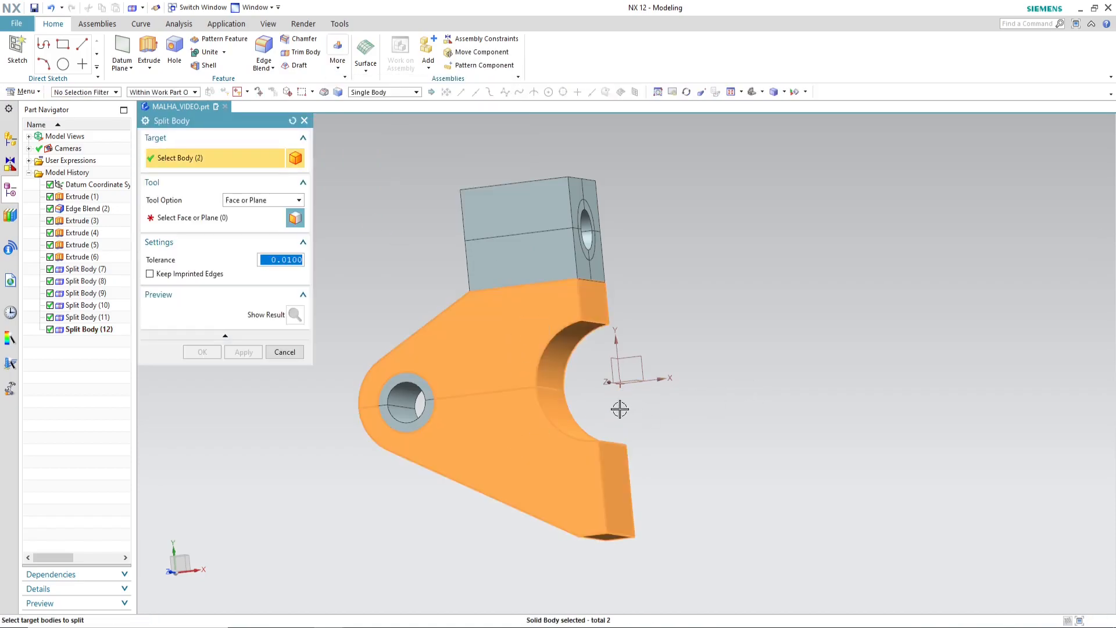
left_click(263, 200)
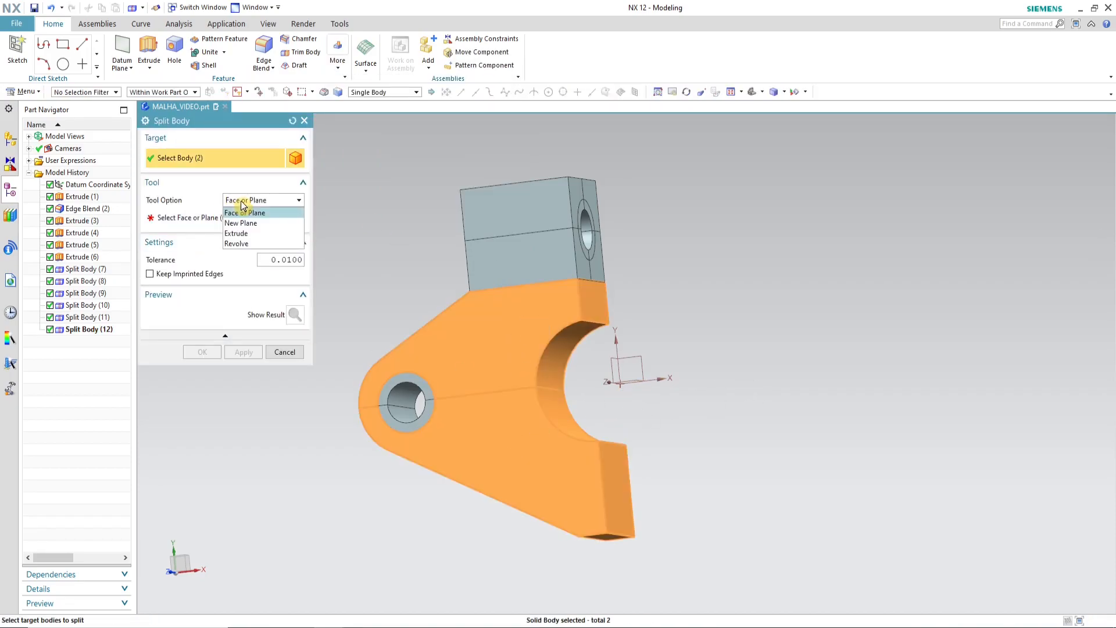
left_click(257, 232)
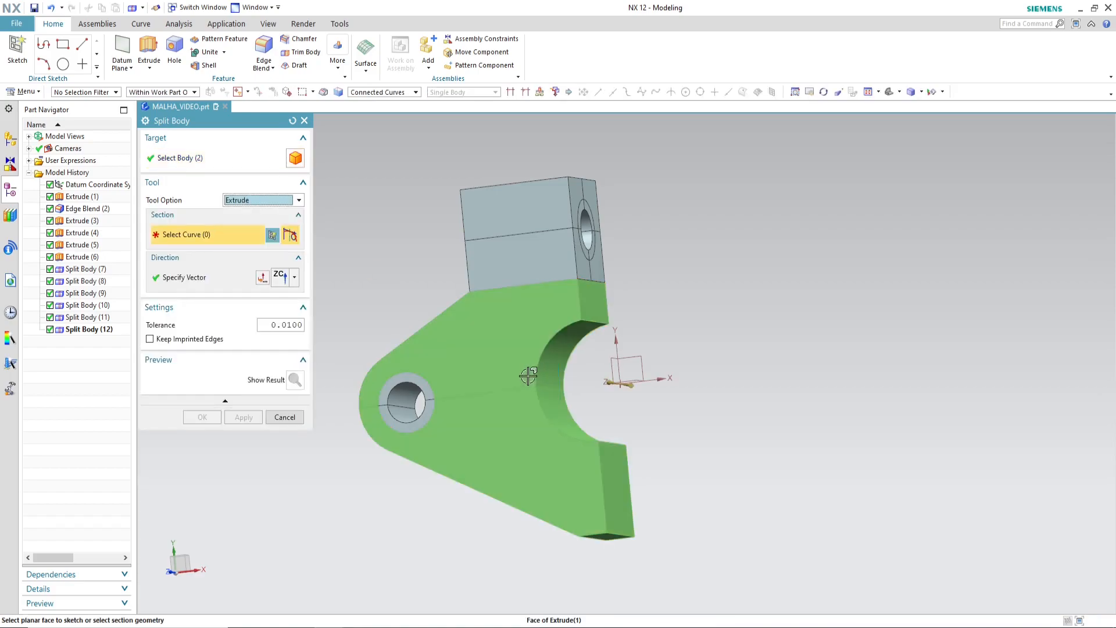
mouse_move(778, 434)
middle_mouse_down()
mouse_move(797, 443)
mouse_move(794, 427)
middle_mouse_up()
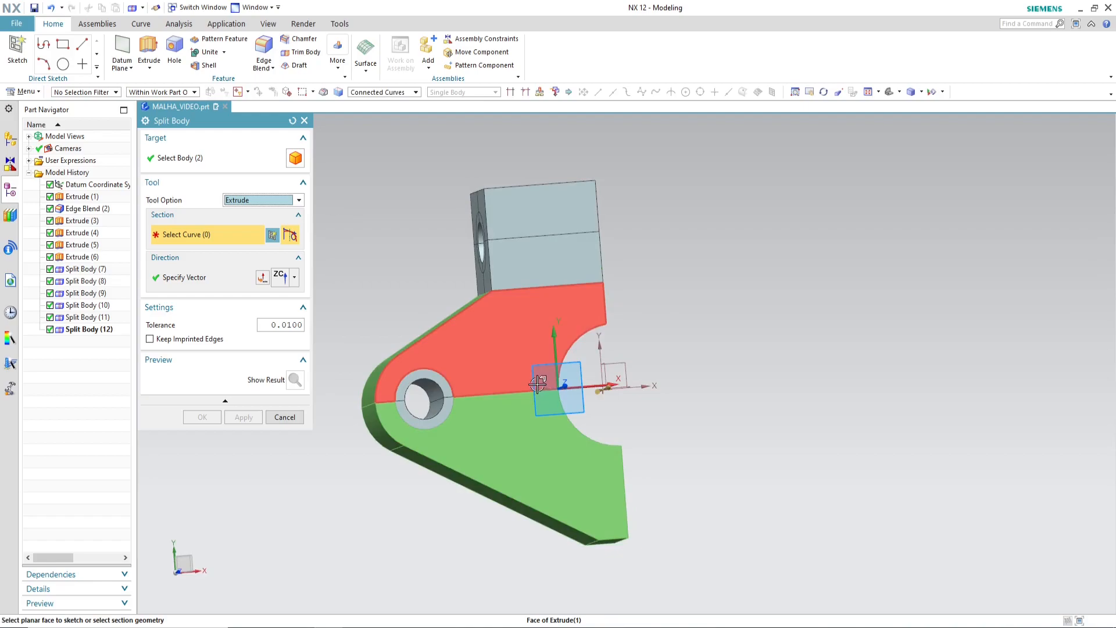
left_click(536, 385)
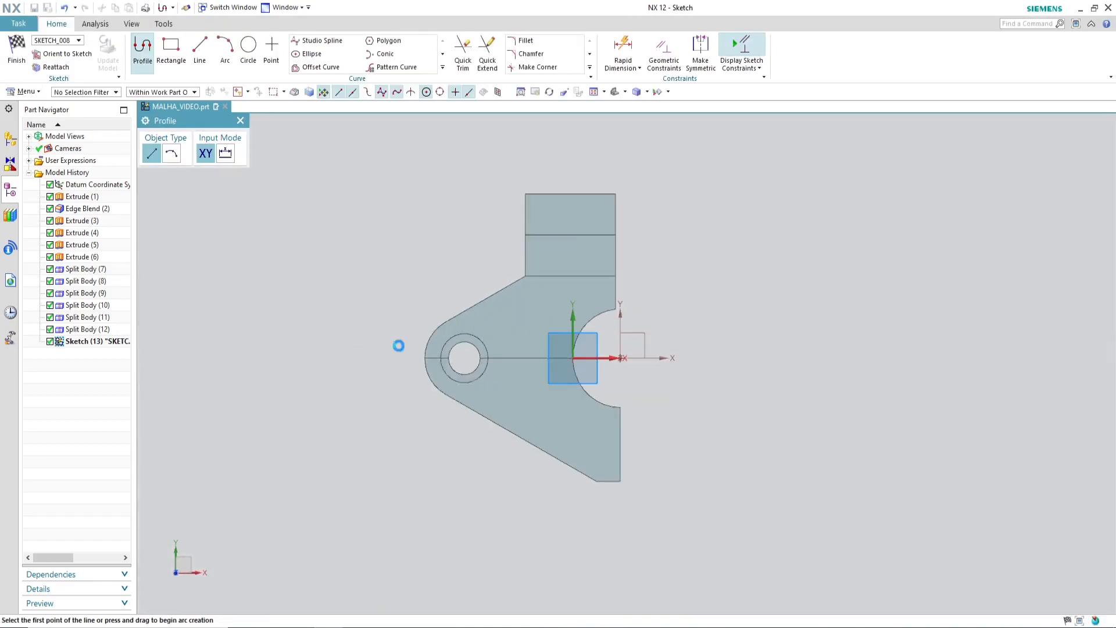
Step: Sketch a circle concentric with the large arc and set its diameter to 80 mm
left_click(248, 46)
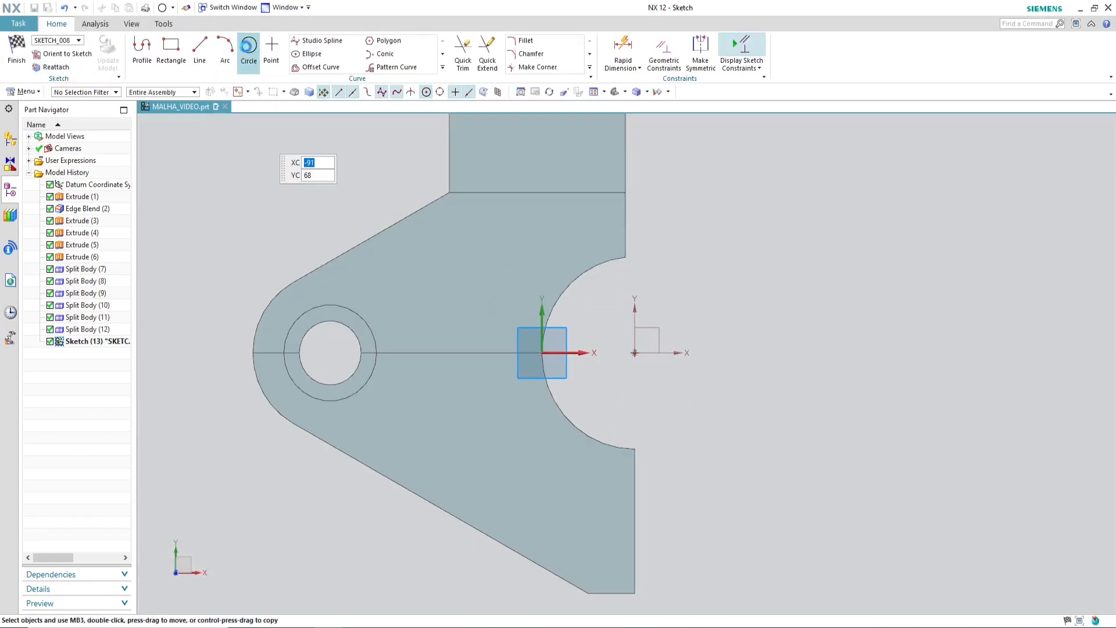
left_click(634, 352)
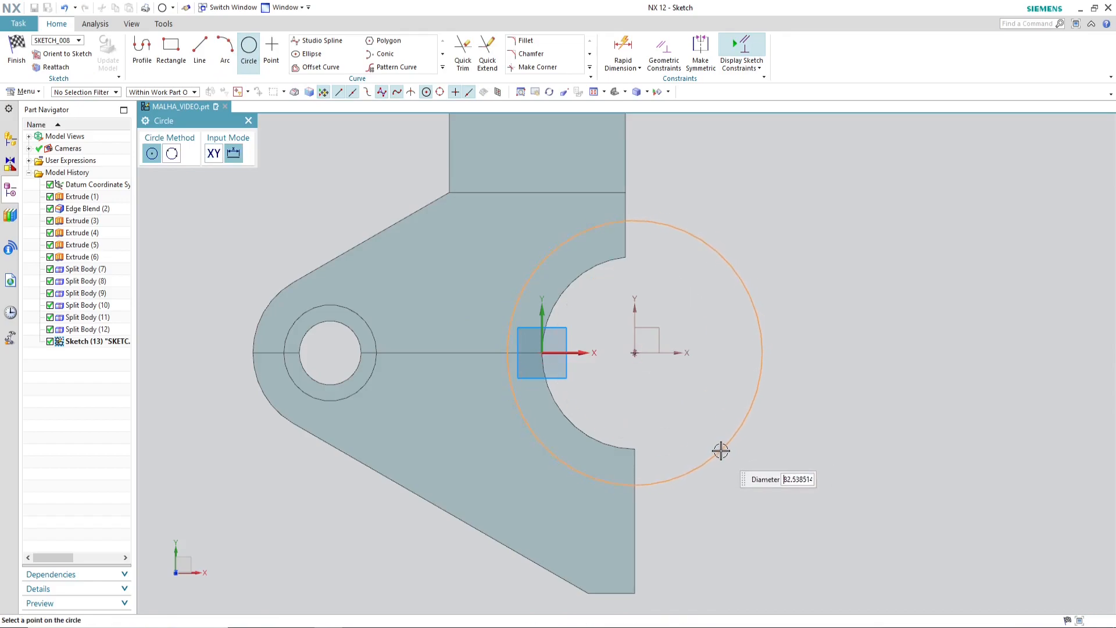
left_click(722, 451)
key("Escape")
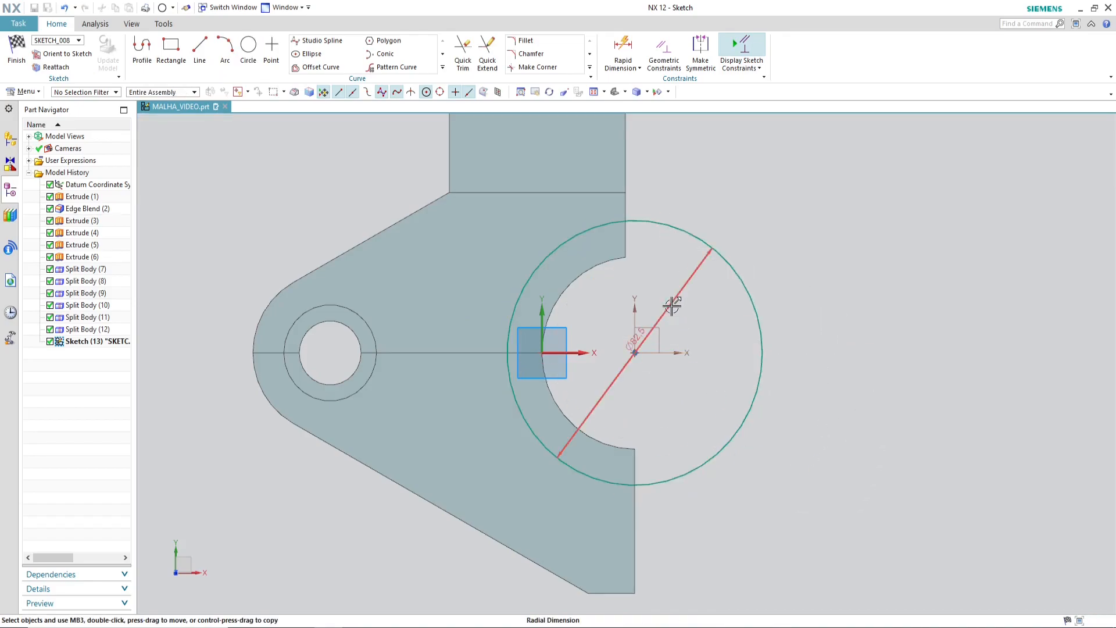
double_click(671, 306)
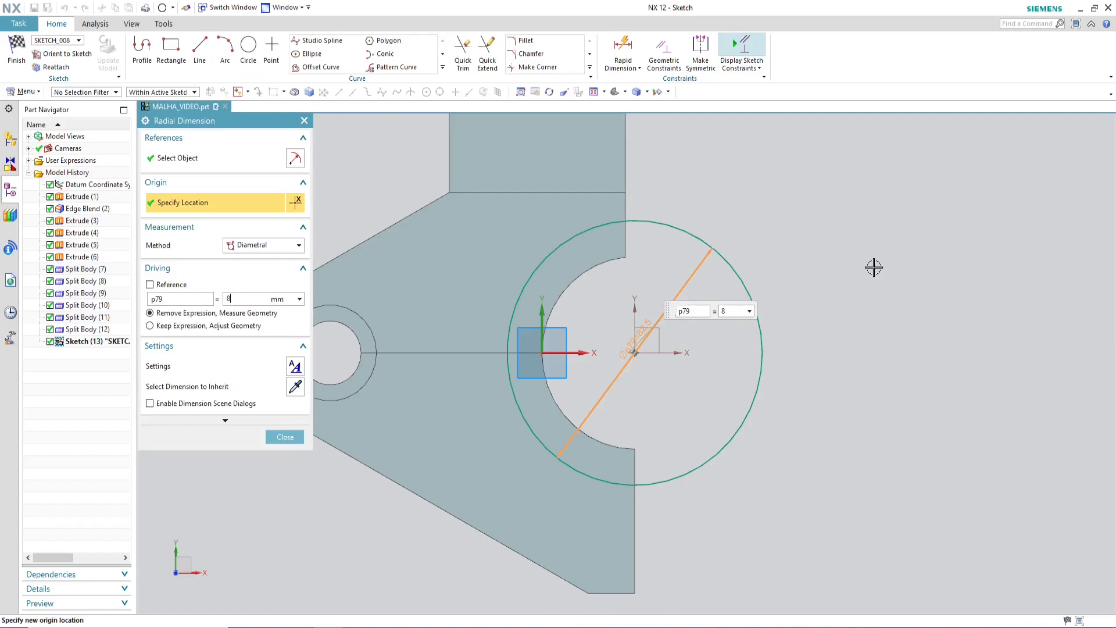
key("Return")
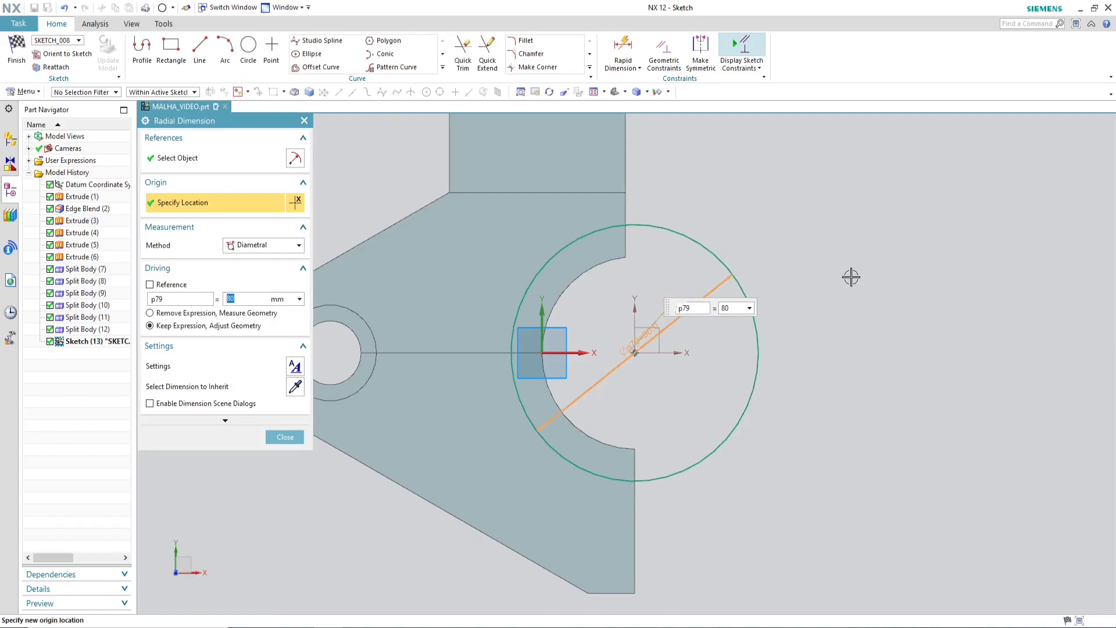
Step: Change the diameter of the circle around the large arc to 75 mm and finish the sketch
scroll(736, 361, "down", 2)
scroll(635, 353, "up", 2)
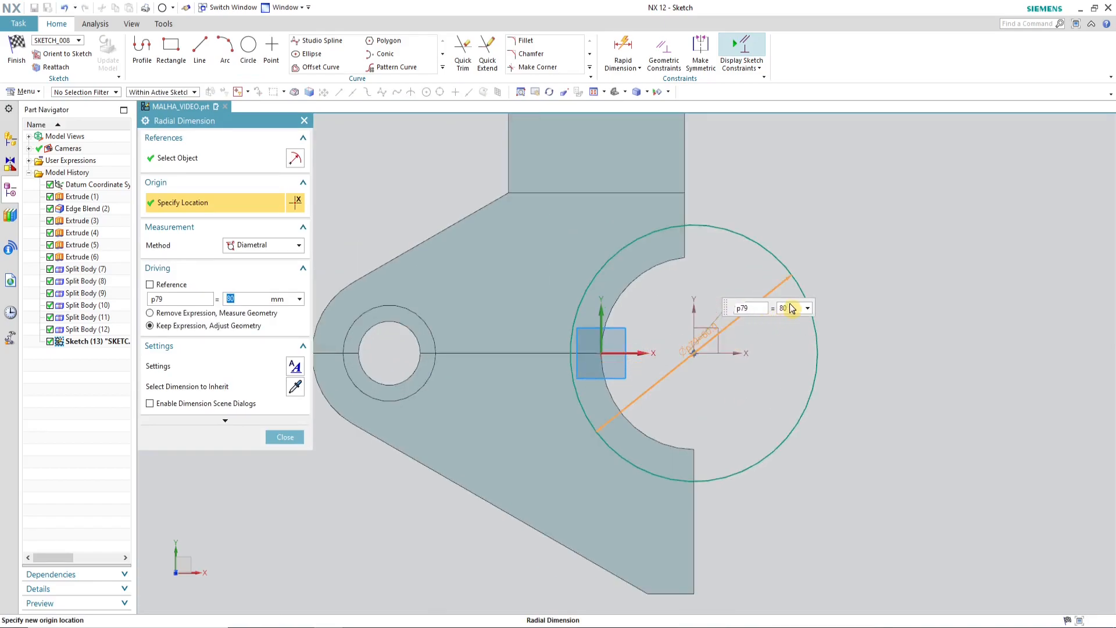
type("75")
key("Return")
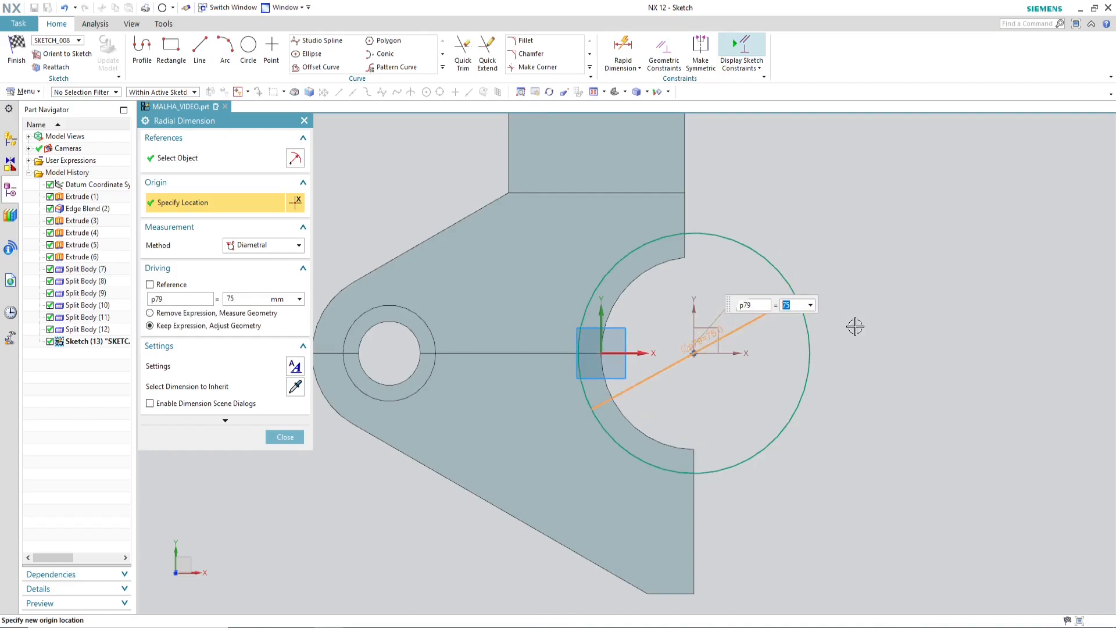
left_click(286, 441)
left_click(19, 48)
key("ctrl+q")
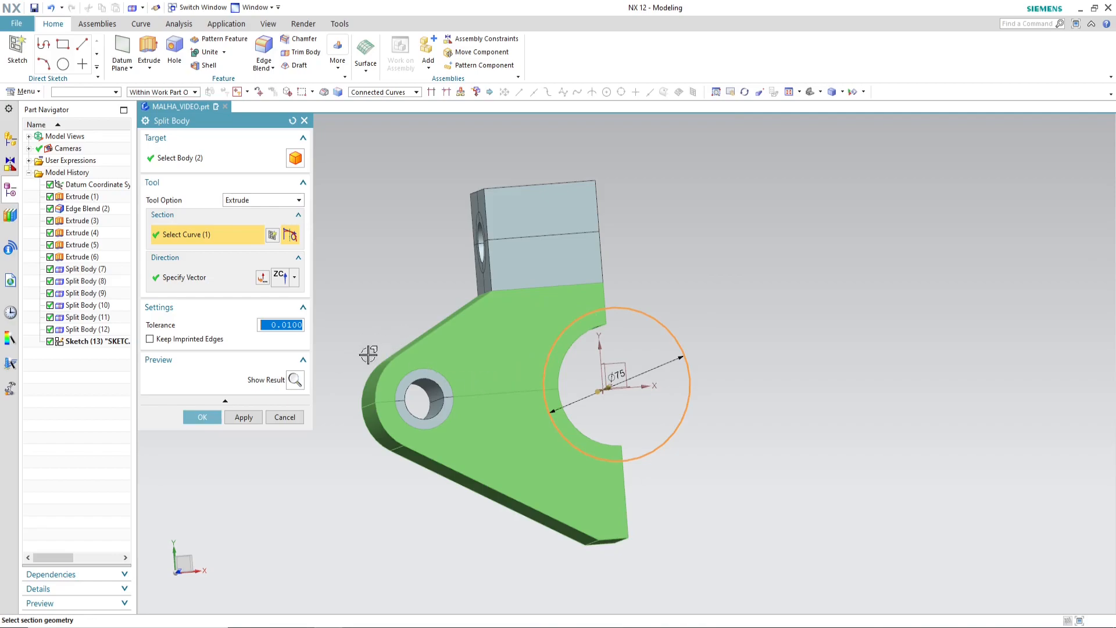
Step: Split both halves of the lower body with the sketched circle extruded along ZC
middle_click_drag(686, 411, 678, 444)
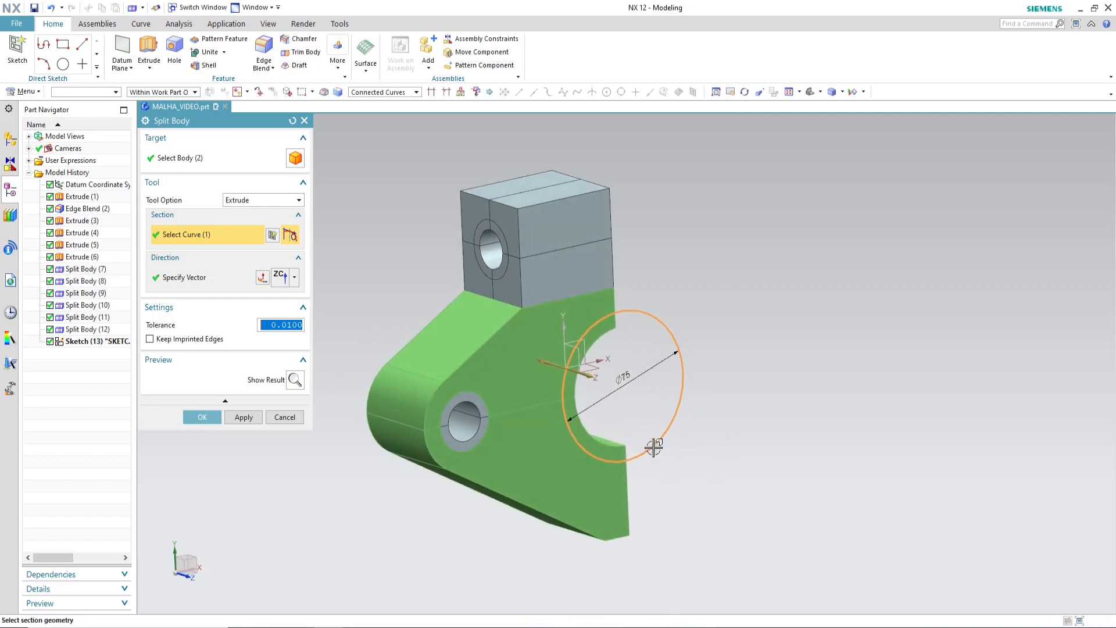
left_click(203, 417)
middle_click_drag(769, 438, 543, 350)
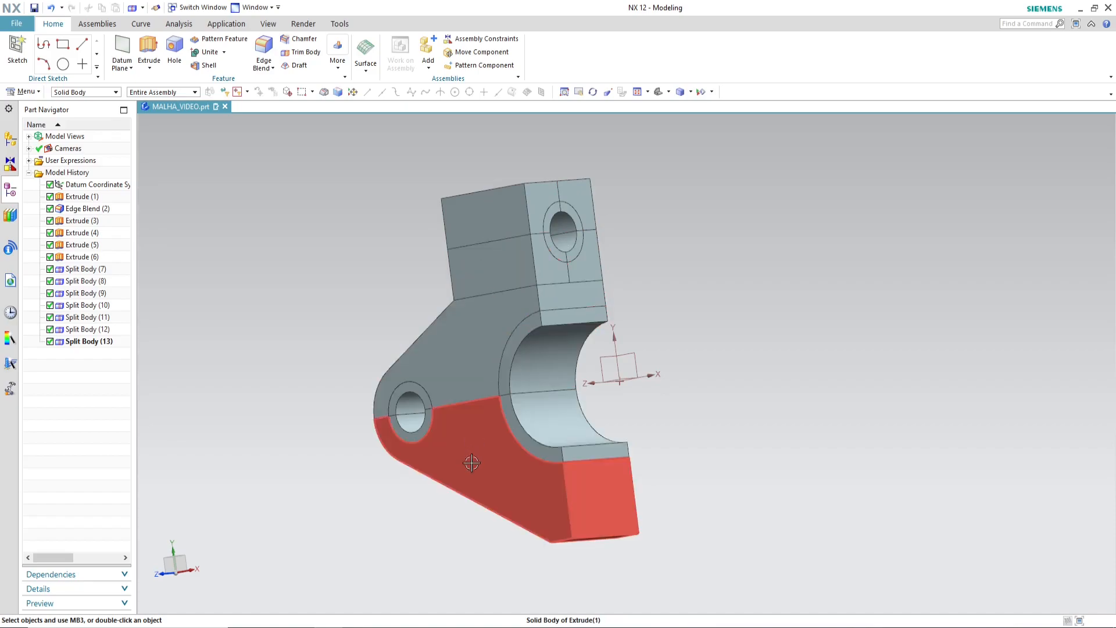
middle_click_drag(750, 505, 816, 514)
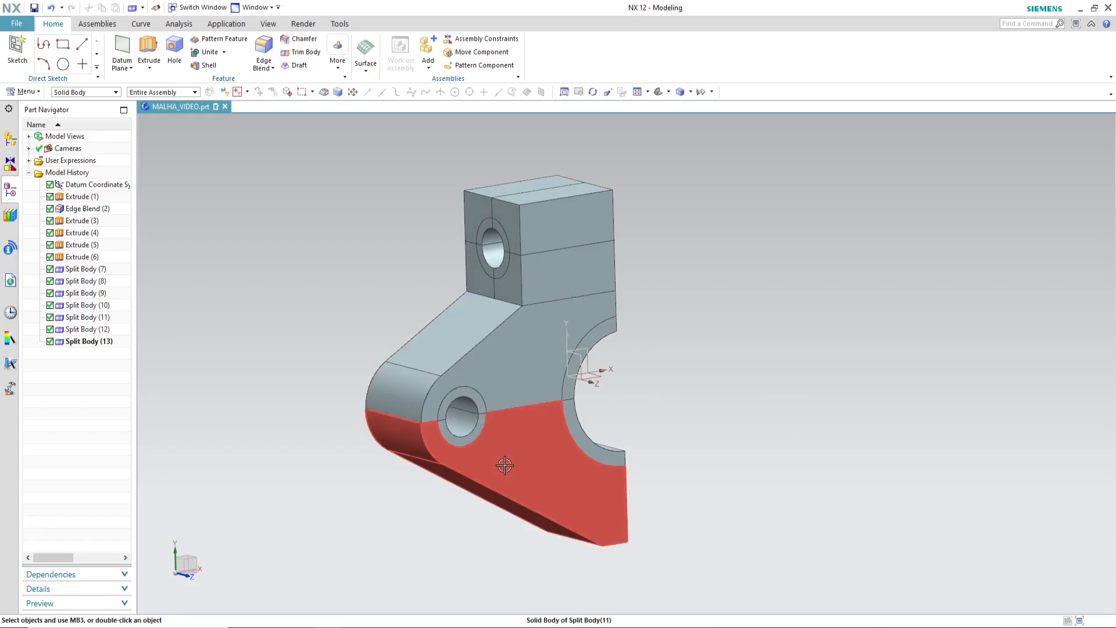
scroll(409, 394, "down", 2)
scroll(409, 395, "up", 2)
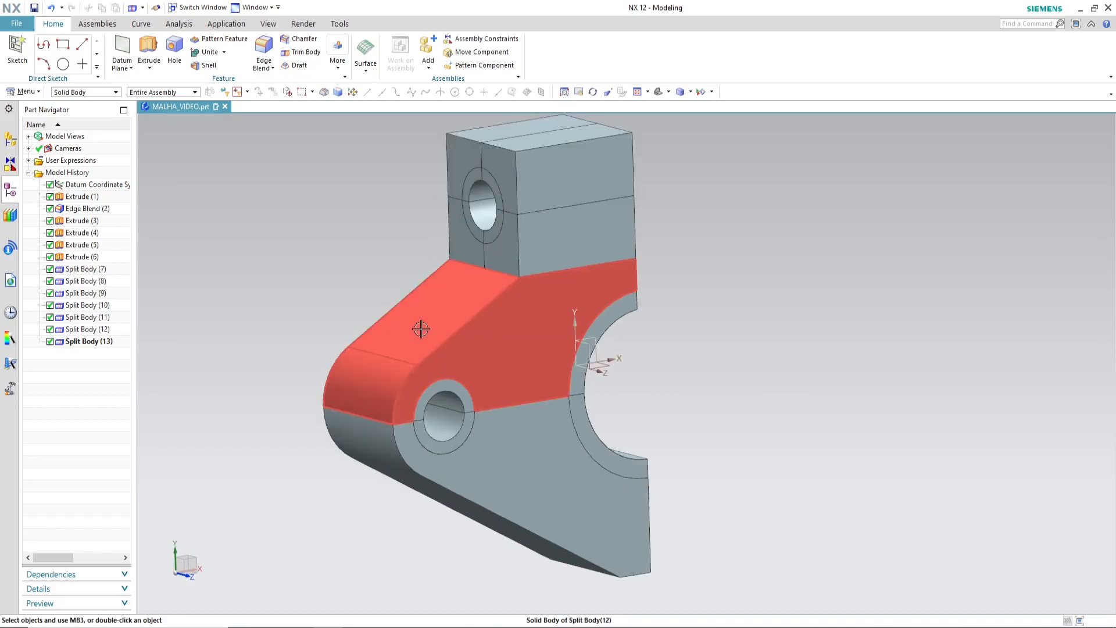
Step: Save the MALHA_VIDEO part and switch to the MALHA_VIDEO_fem1.fem file
key("ctrl+s")
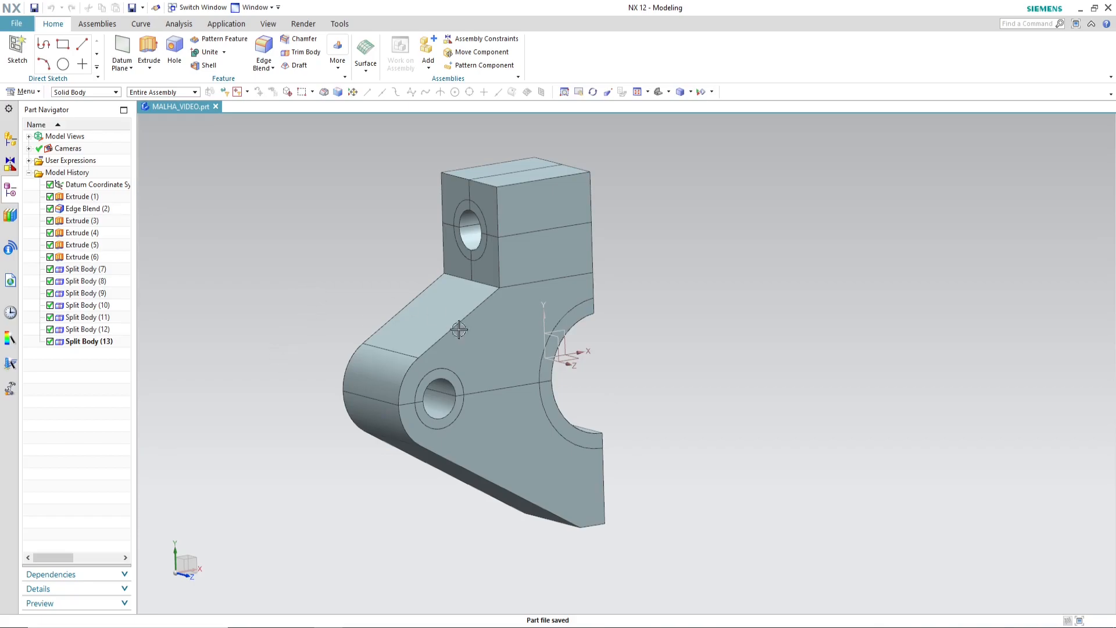
left_click(254, 7)
left_click(318, 86)
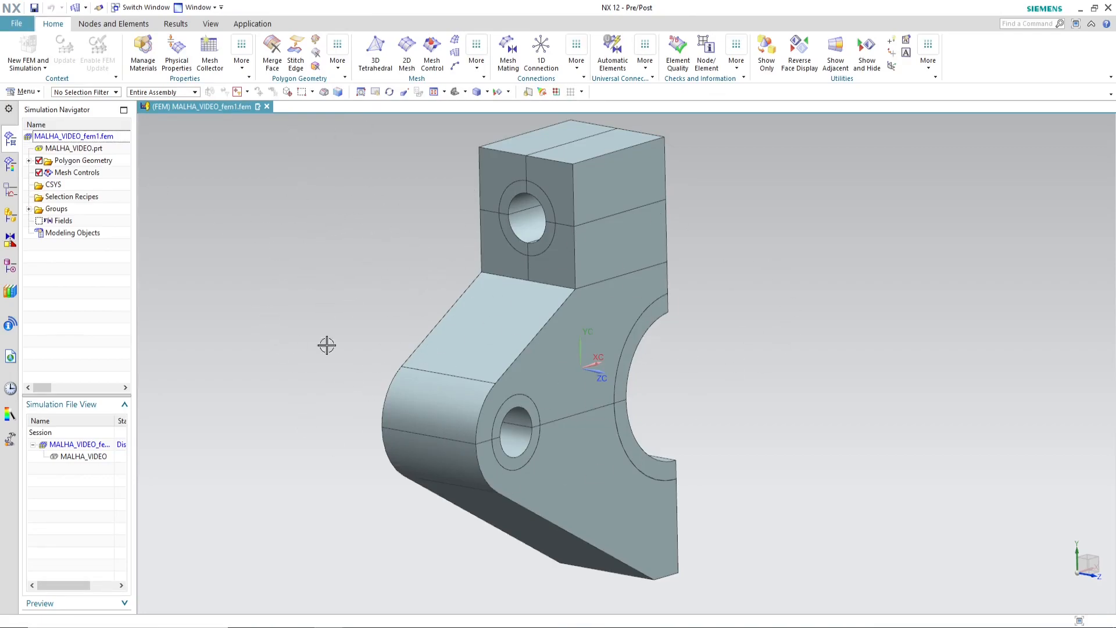
scroll(378, 344, "down", 1)
scroll(528, 299, "up", 2)
scroll(487, 256, "down", 2)
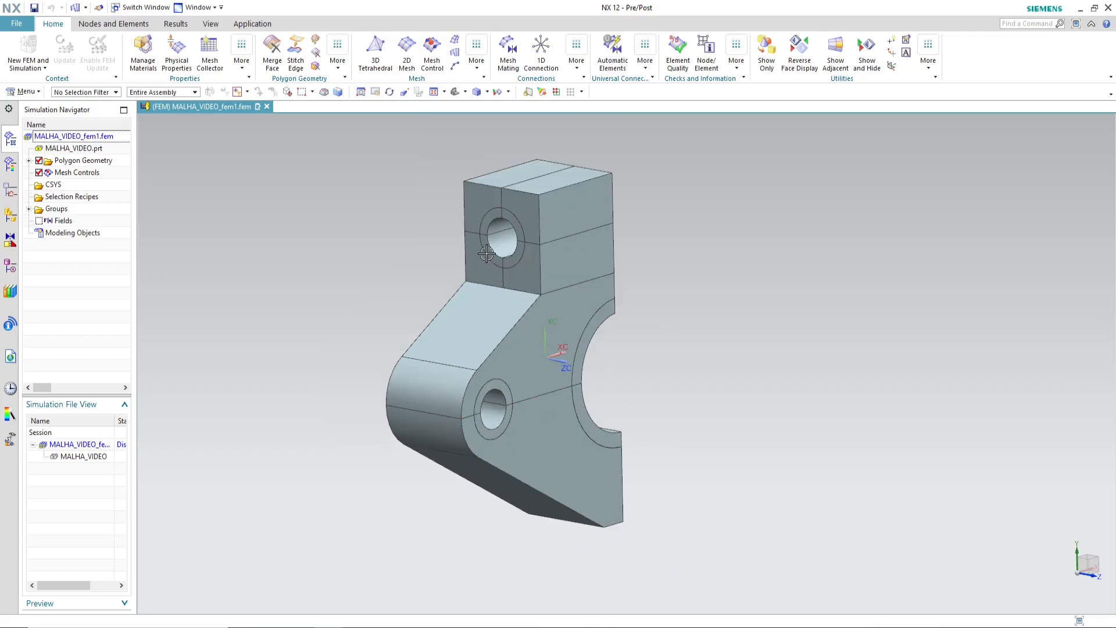
left_click(457, 40)
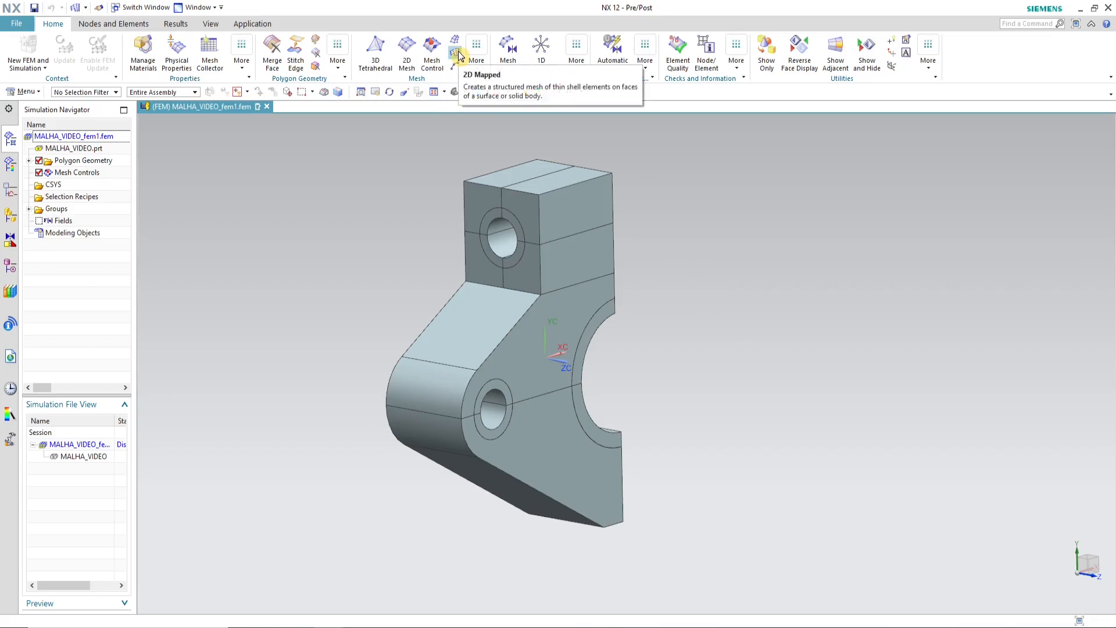
scroll(623, 244, "up", 2)
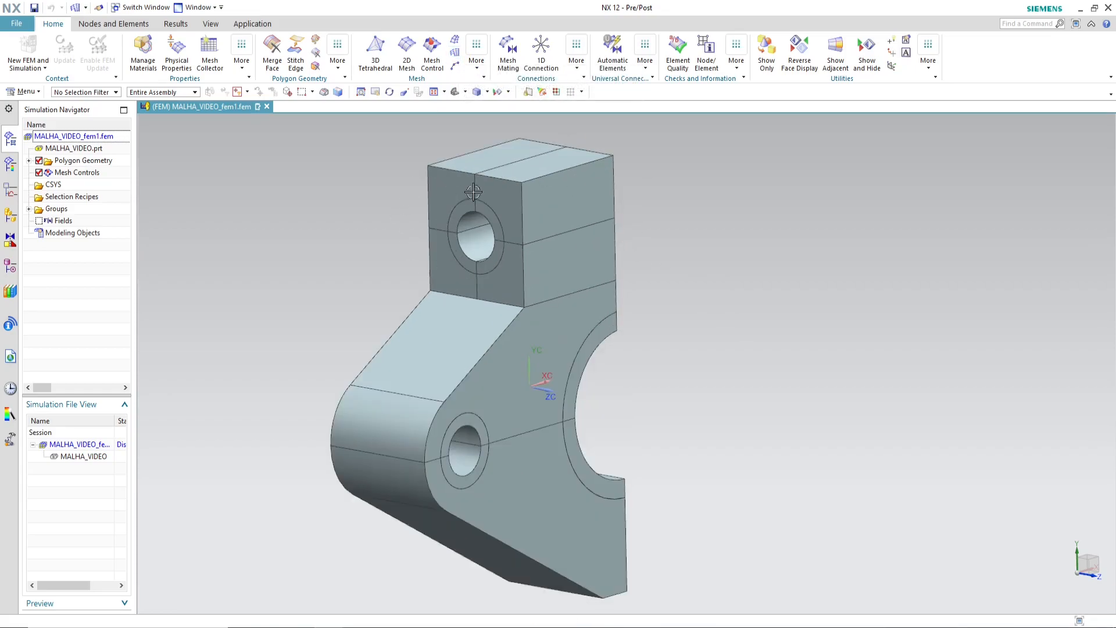
middle_click_drag(703, 292, 720, 281)
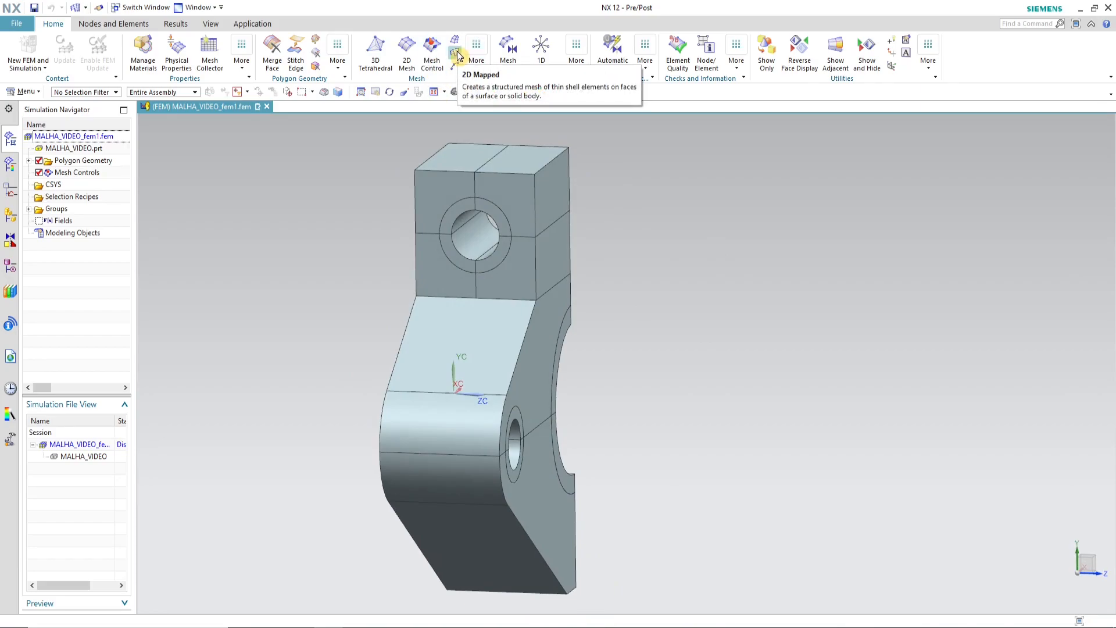
Step: Start a 2D Mapped Mesh of CQUAD4 elements with Export Mesh to Solver turned off
left_click(457, 56)
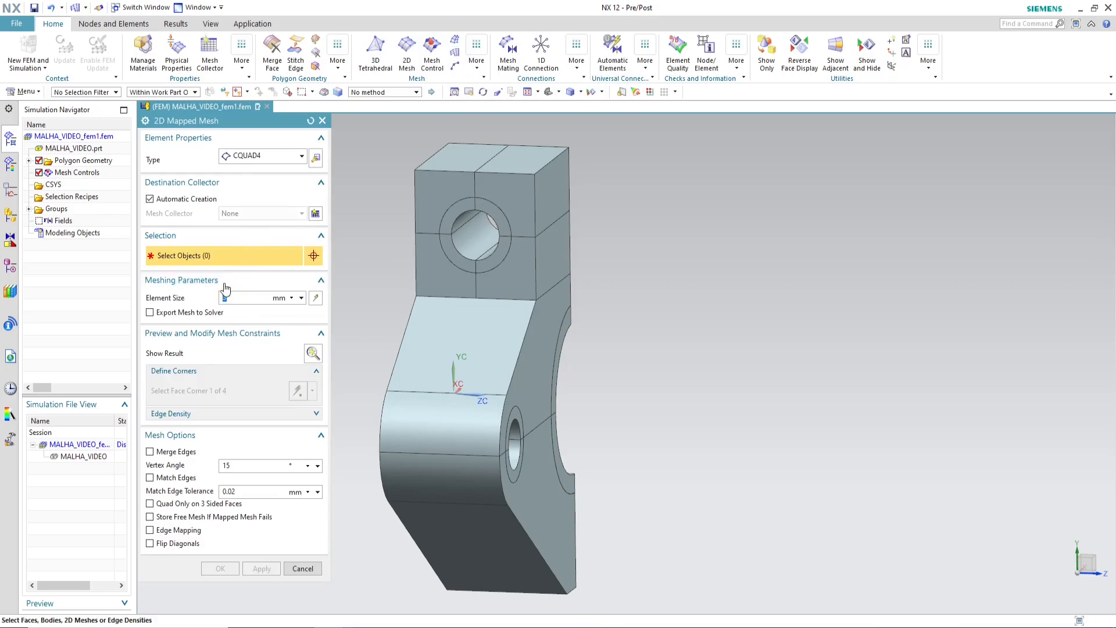
left_click(150, 315)
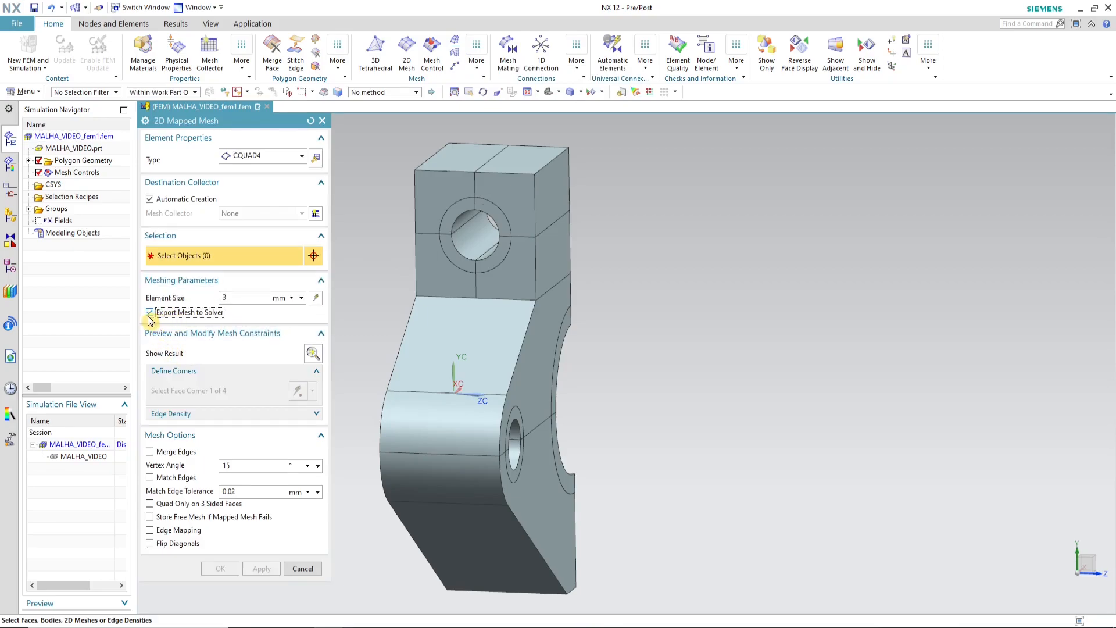
left_click(150, 315)
scroll(495, 269, "up", 2)
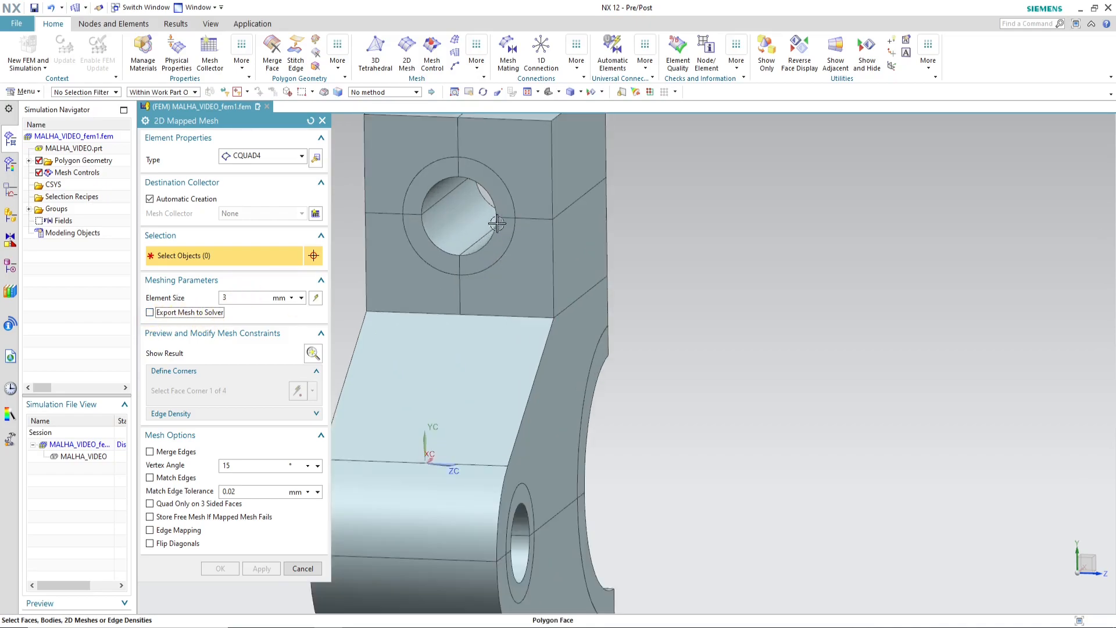
scroll(691, 277, "down", 2)
scroll(603, 232, "up", 3)
Step: Mesh the four ring faces around the upper block's hole with a 3 mm element size and finish the command
left_click(555, 224)
left_click(558, 284)
left_click(483, 282)
left_click(485, 217)
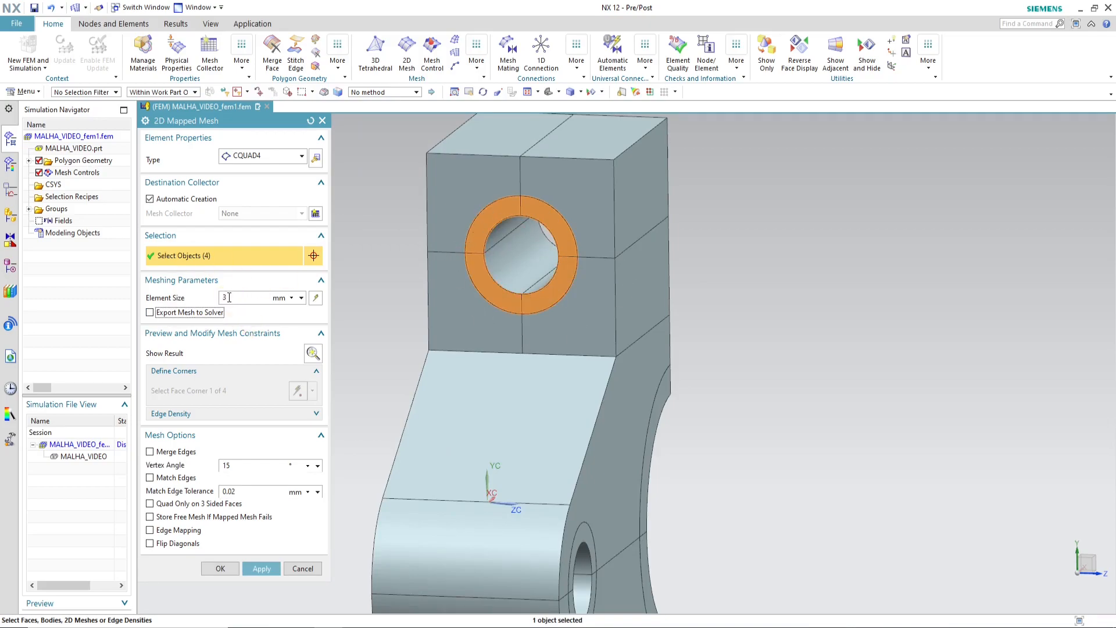
scroll(586, 290, "down", 2)
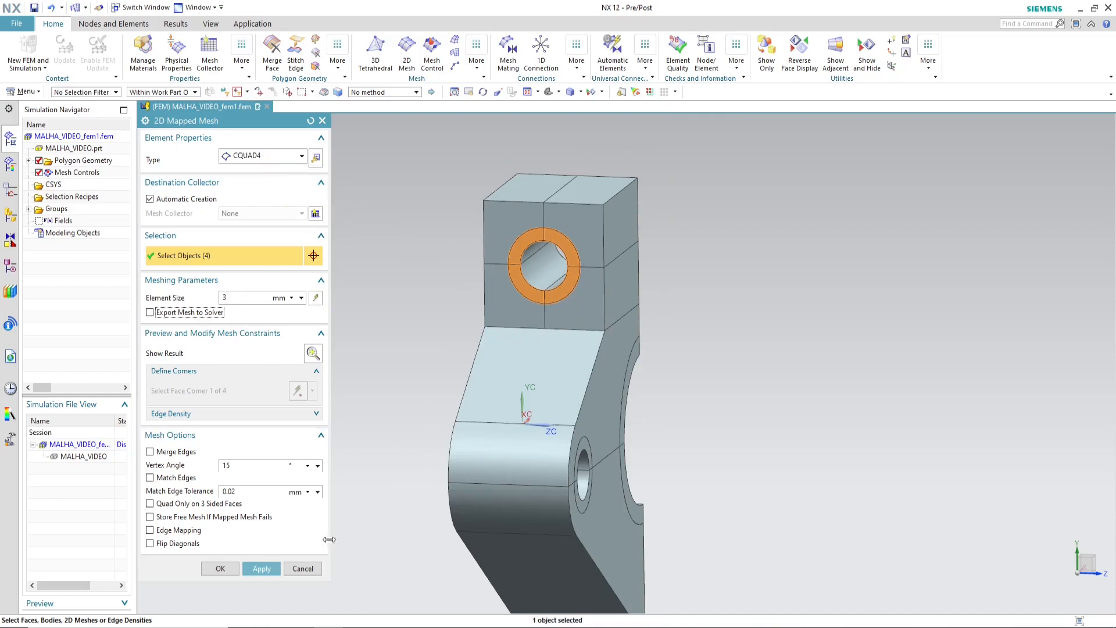
left_click(262, 568)
scroll(557, 230, "up", 2)
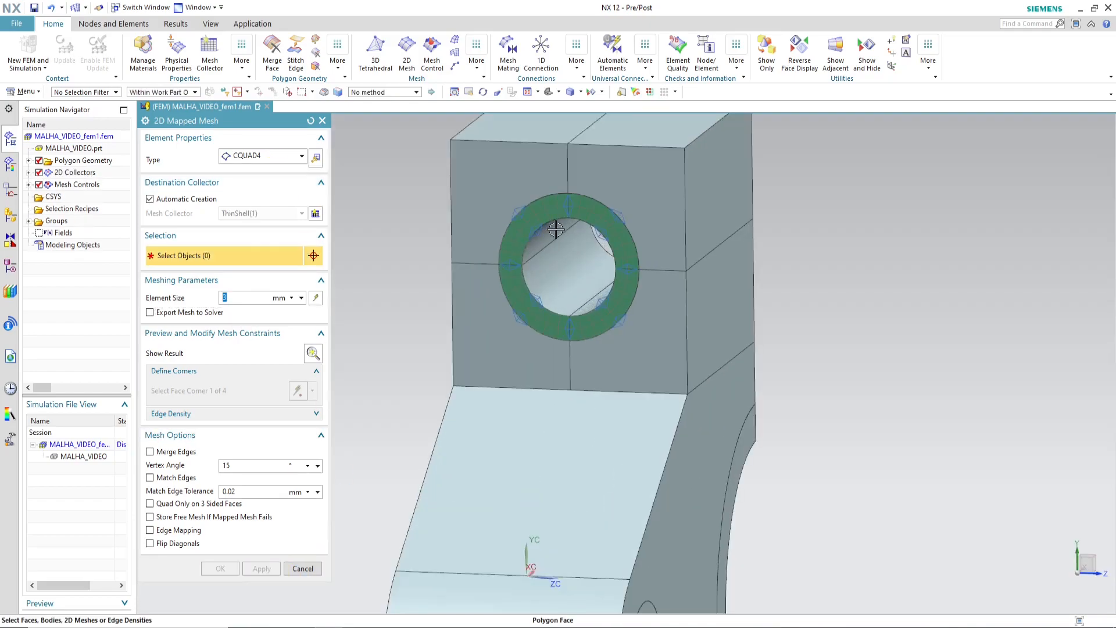
middle_click_drag(573, 309, 558, 289)
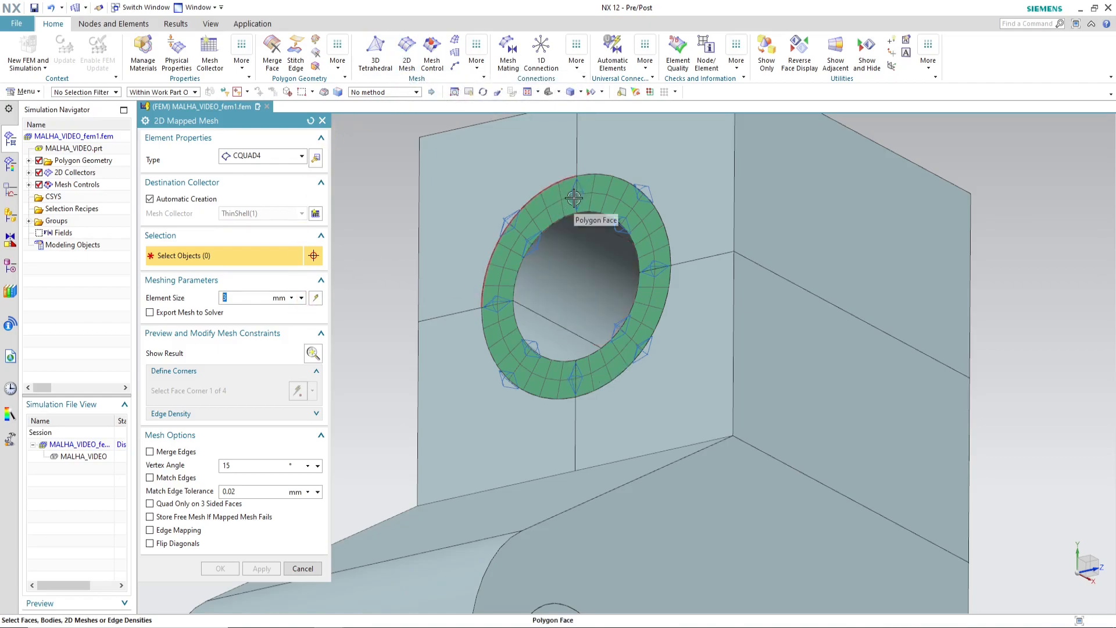
left_click(303, 568)
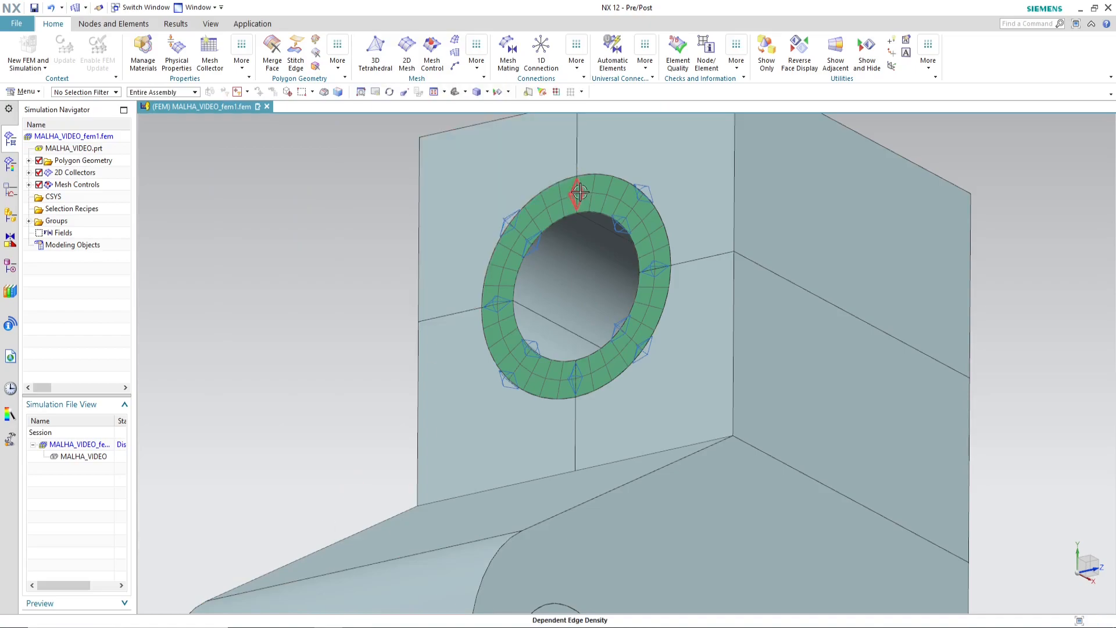
Step: Check the Number on Edge mesh control on the ring's upper radial edge, leaving its settings as they are
double_click(576, 198)
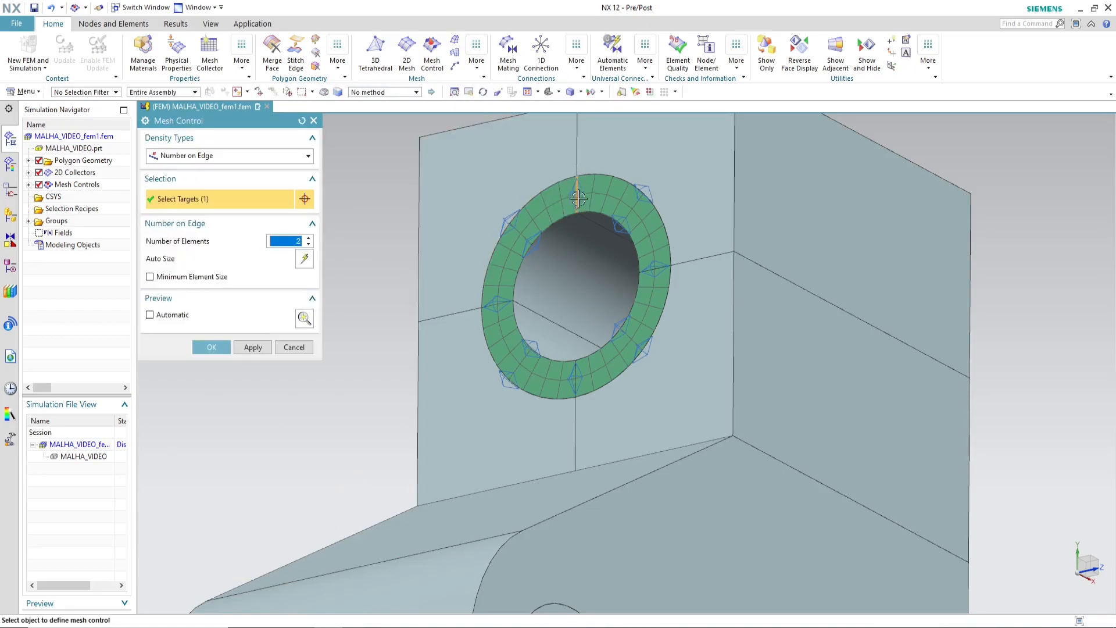
scroll(579, 192, "up", 3)
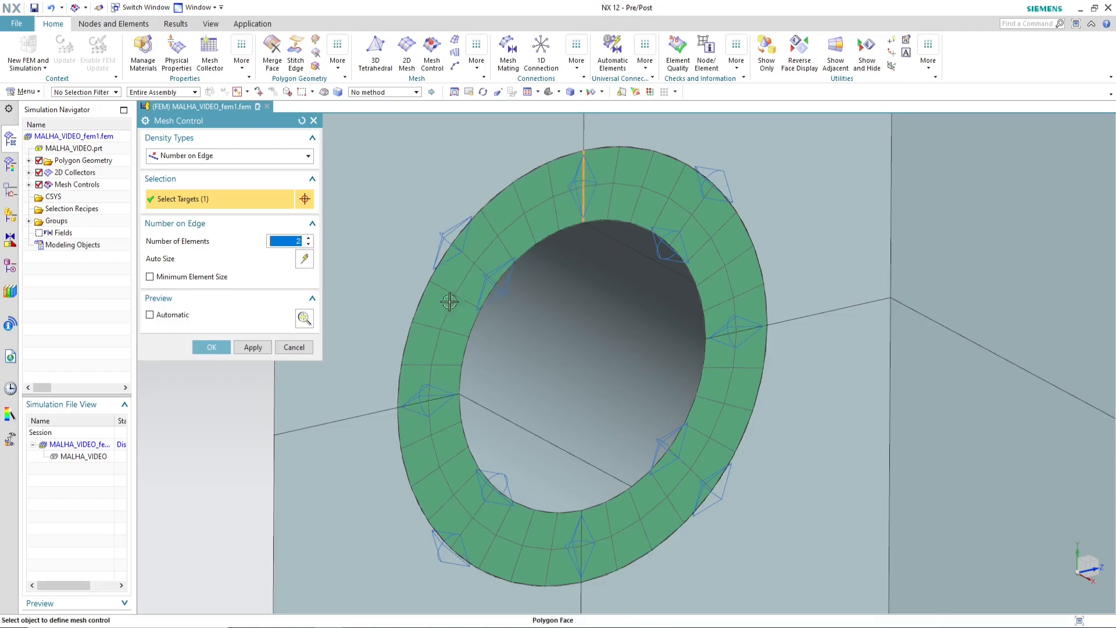
left_click(295, 348)
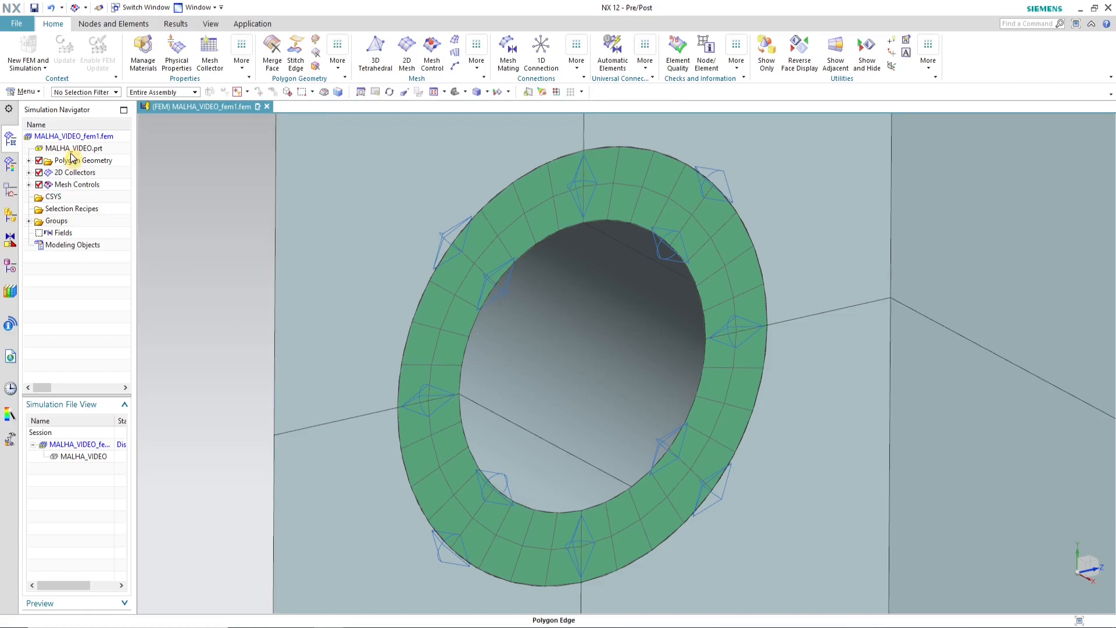
Step: Hide the mesh control symbols around the meshed ring
scroll(498, 242, "down", 4)
scroll(597, 329, "down", 2)
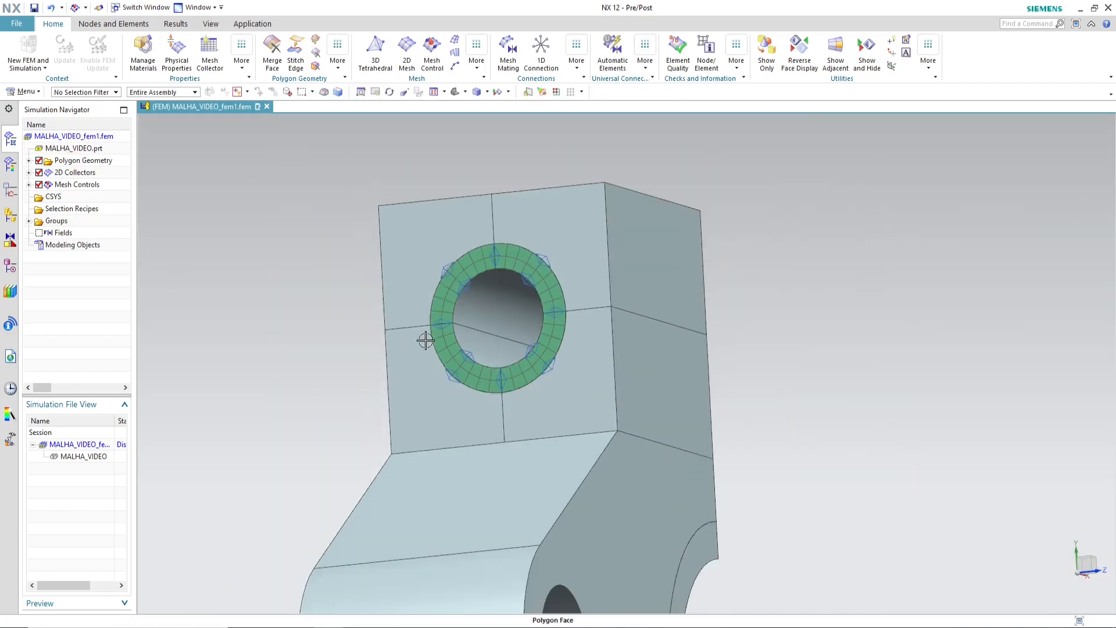
scroll(531, 259, "up", 3)
scroll(539, 358, "down", 3)
scroll(531, 306, "up", 3)
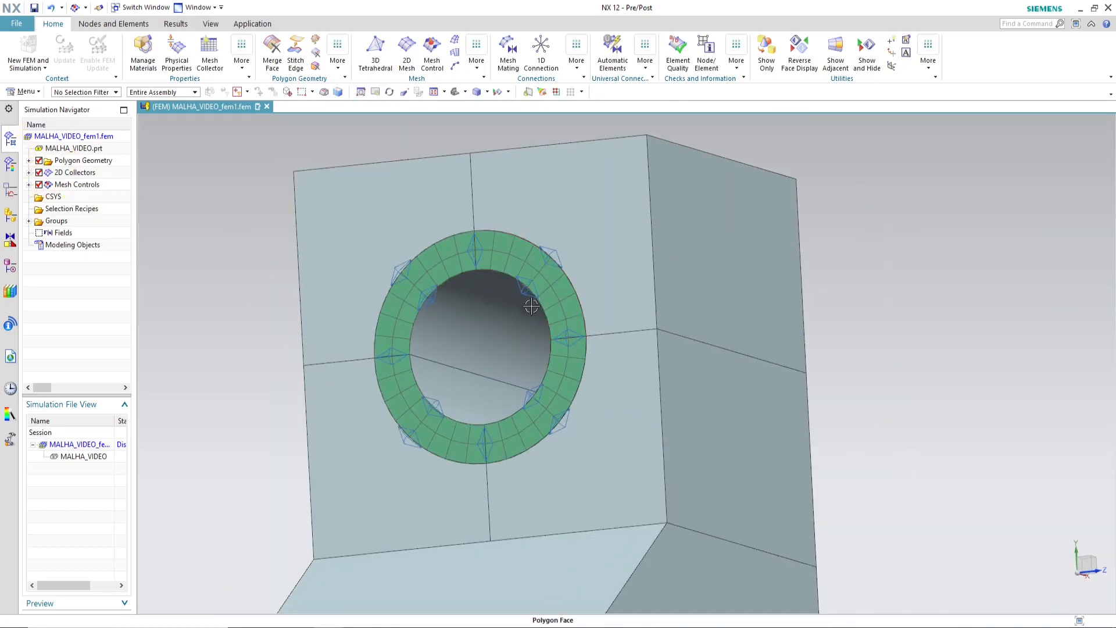
left_click(39, 185)
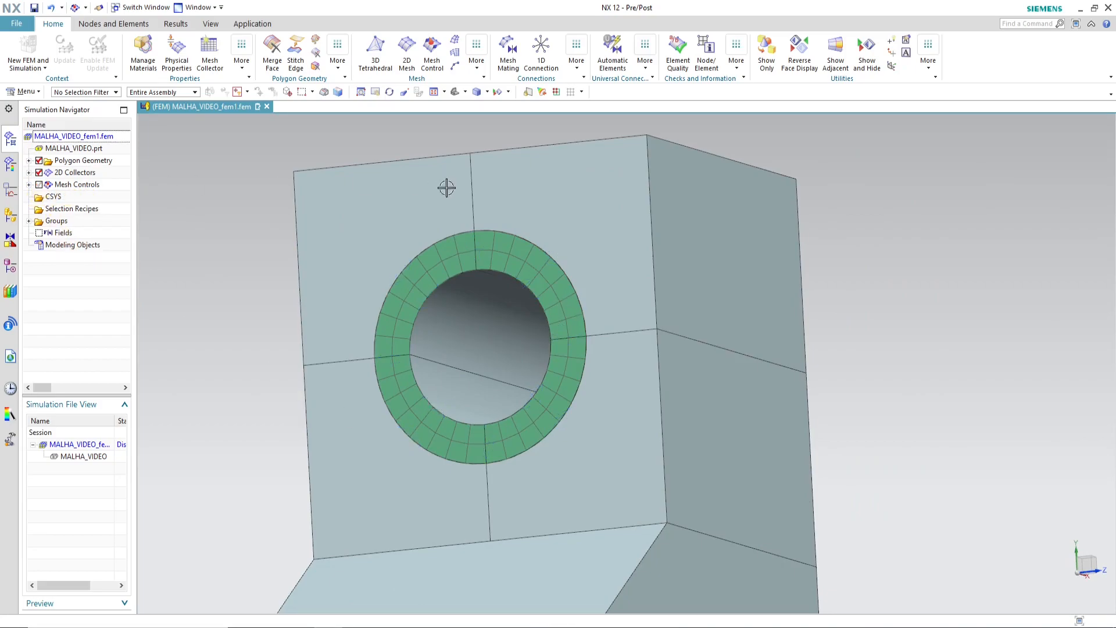
Step: Preview a CQUAD4 2D Mapped Mesh with 3 mm elements on the block's upper-right quarter face beside the ring
left_click(456, 55)
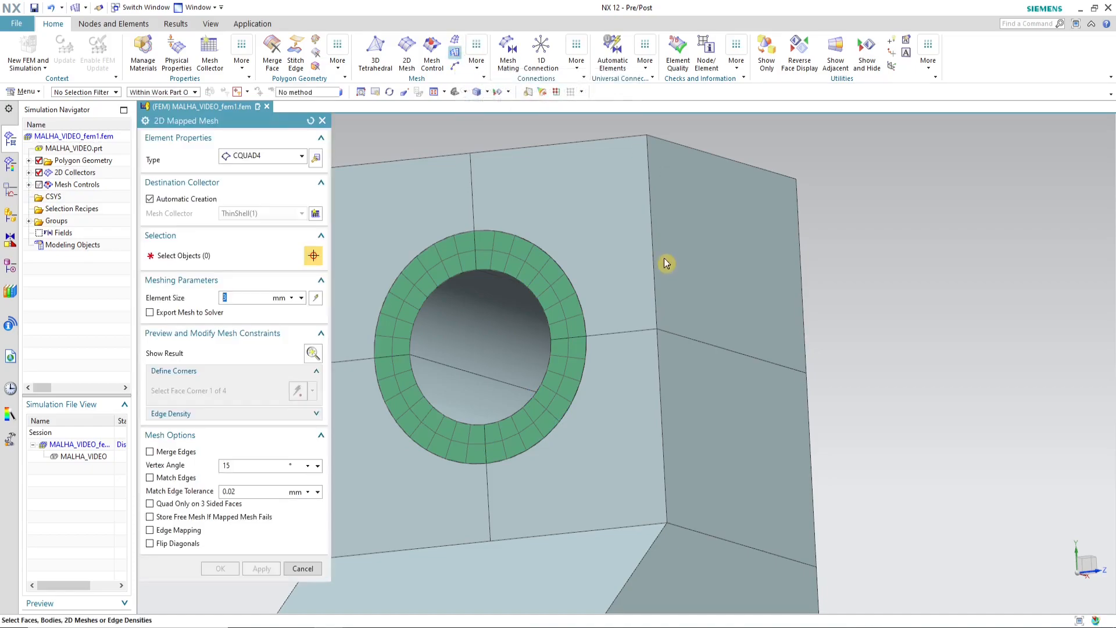
left_click(587, 201)
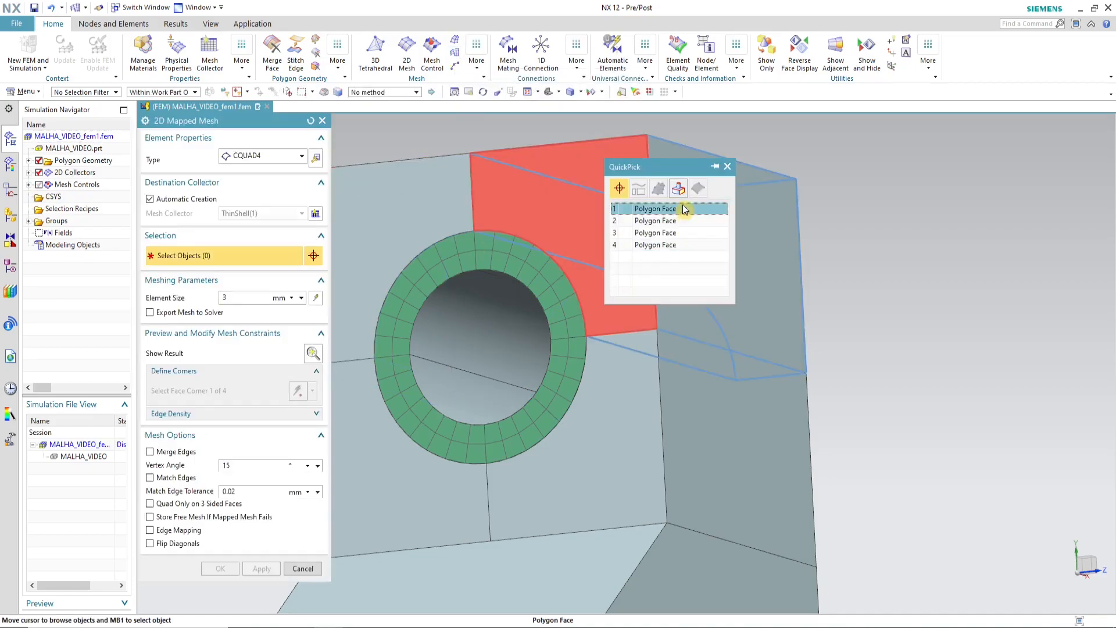
left_click(669, 213)
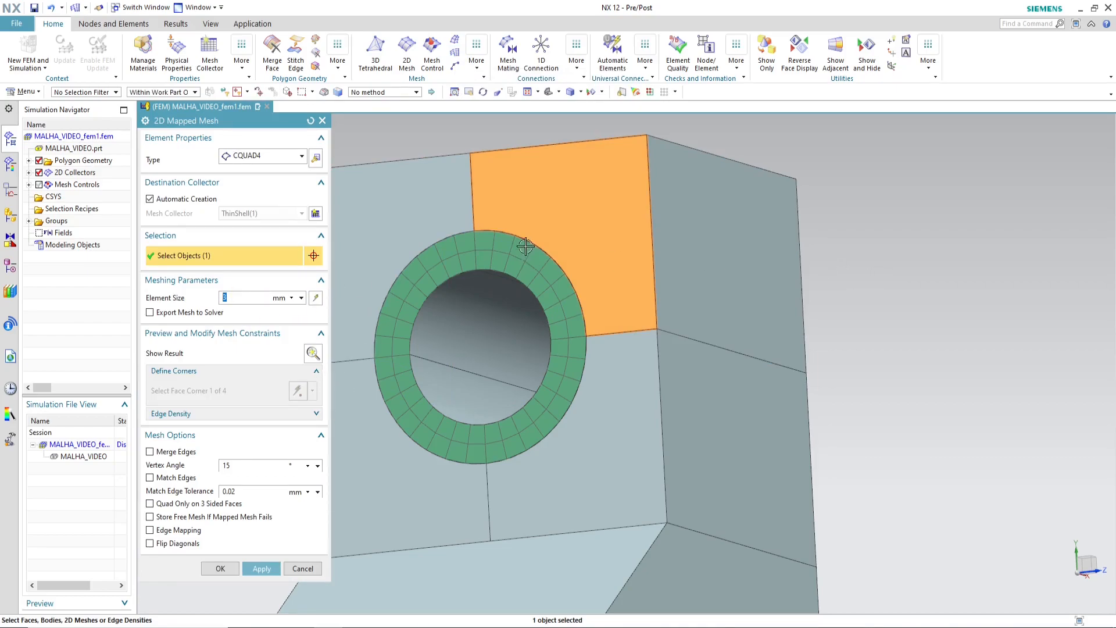
scroll(678, 249, "down", 3)
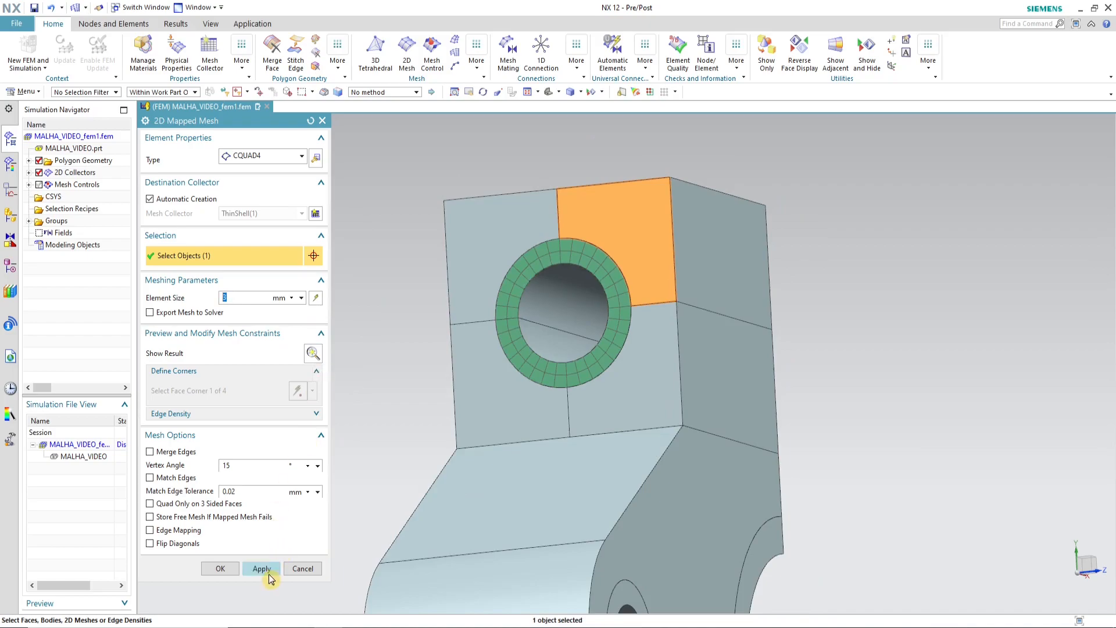
left_click(313, 352)
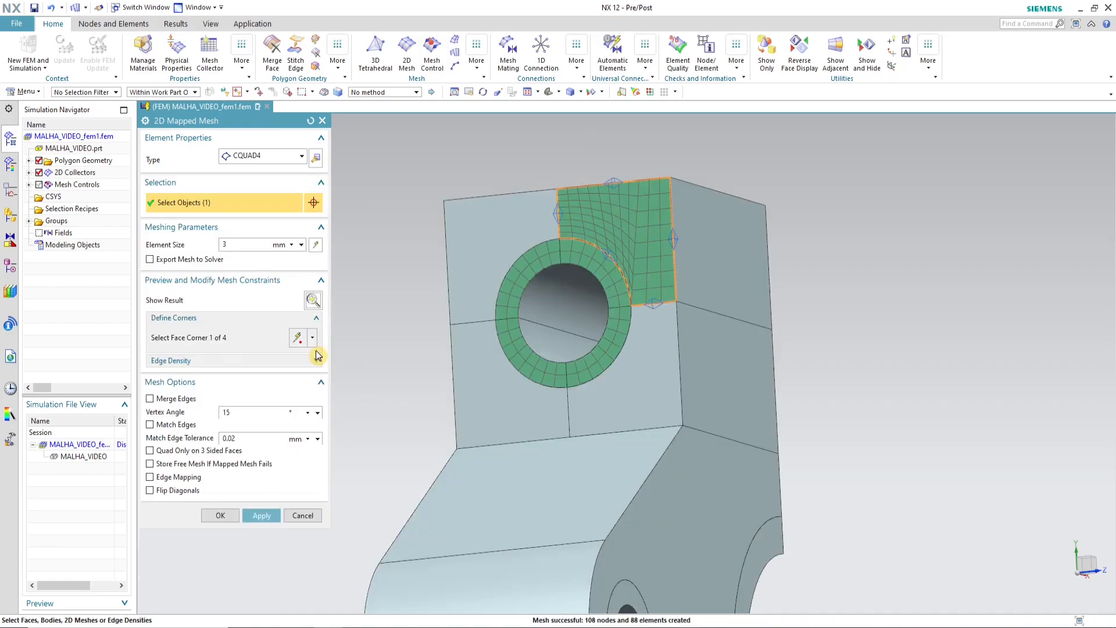
scroll(635, 291, "up", 3)
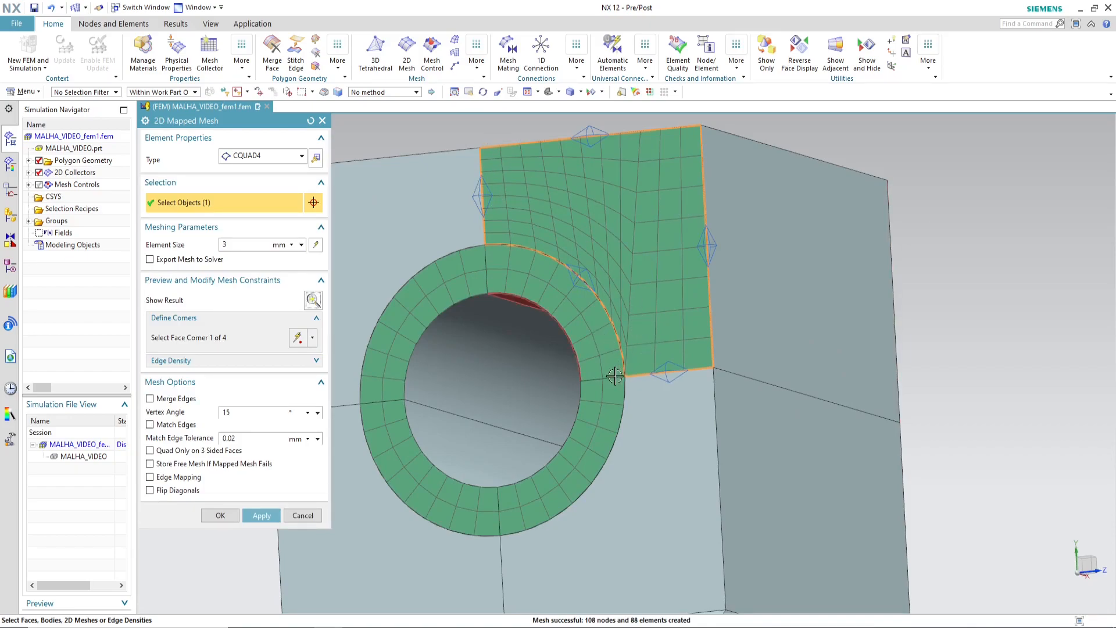
Step: Try mapping the upper-right quarter face with corners at its four edge ends nearest the ring, inspect the shared arc, and cancel the mesh
left_click(299, 339)
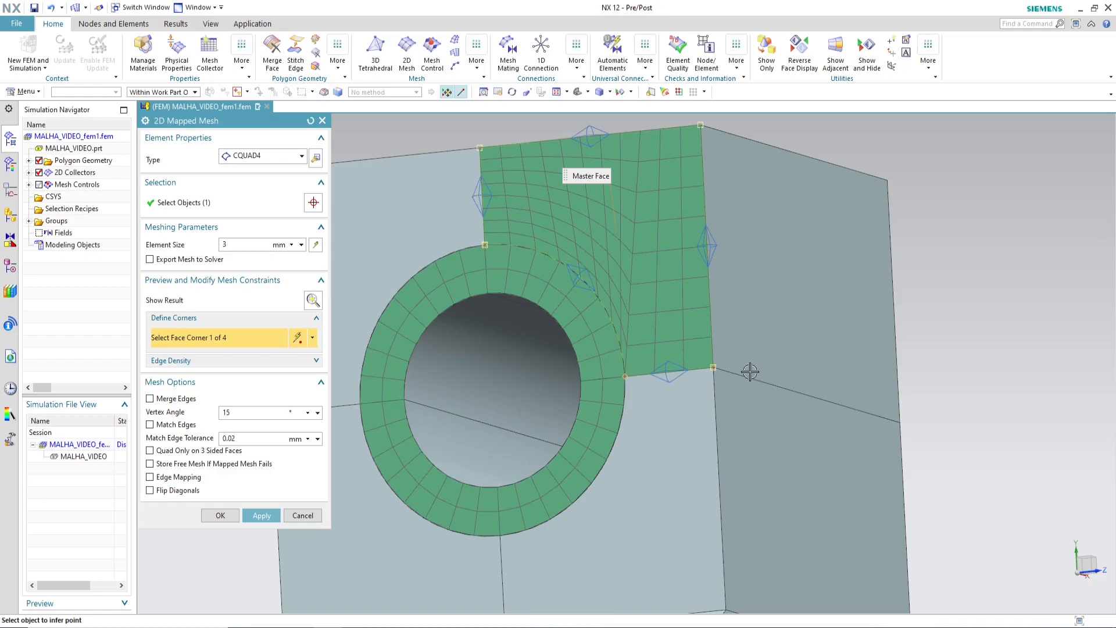
left_click(481, 147)
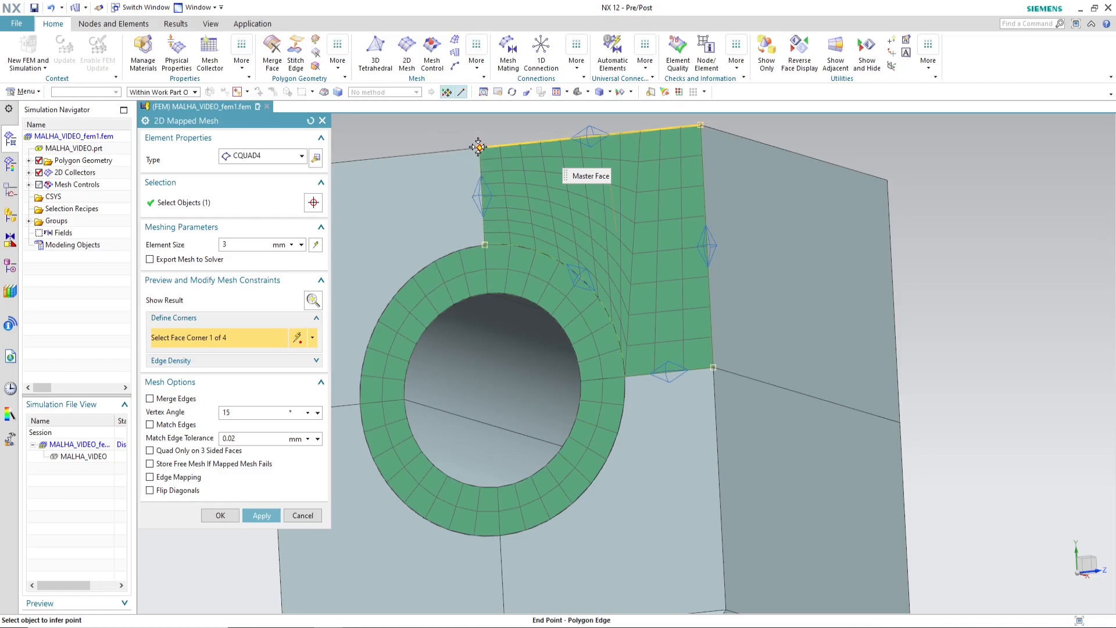
left_click(485, 244)
left_click(625, 376)
left_click(714, 368)
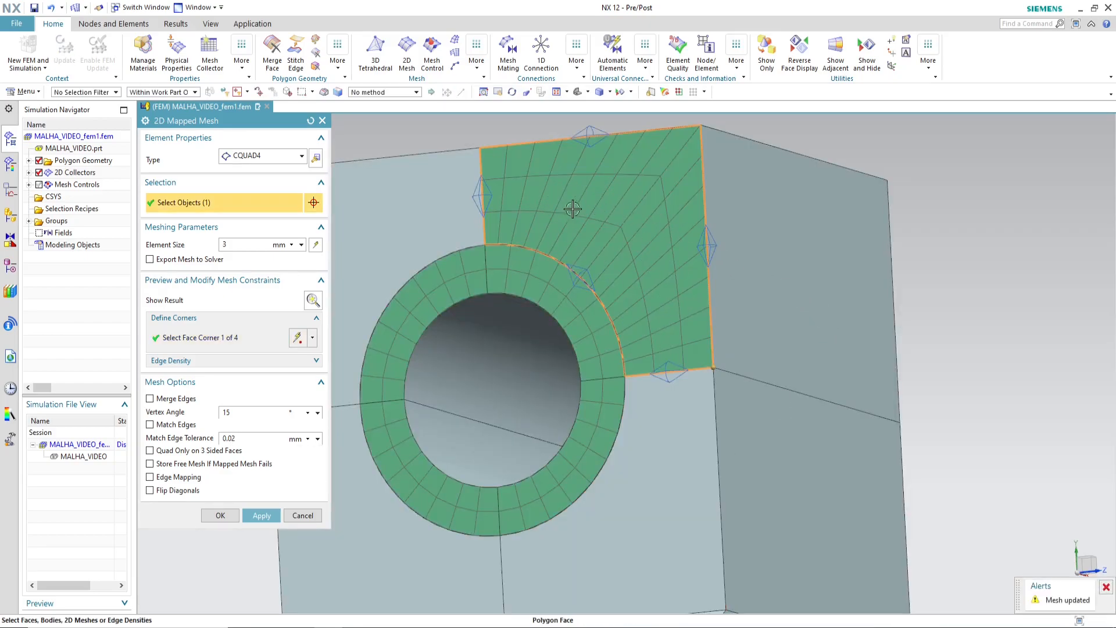
scroll(593, 212, "down", 2)
scroll(547, 222, "up", 1)
middle_click_drag(469, 287, 641, 272)
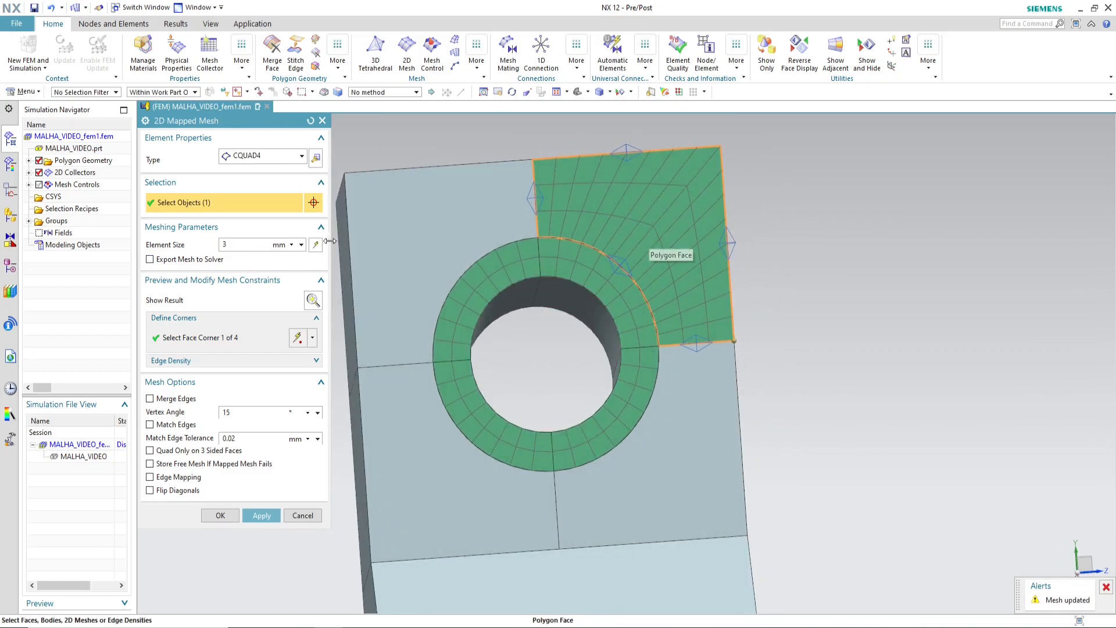
scroll(594, 252, "up", 3)
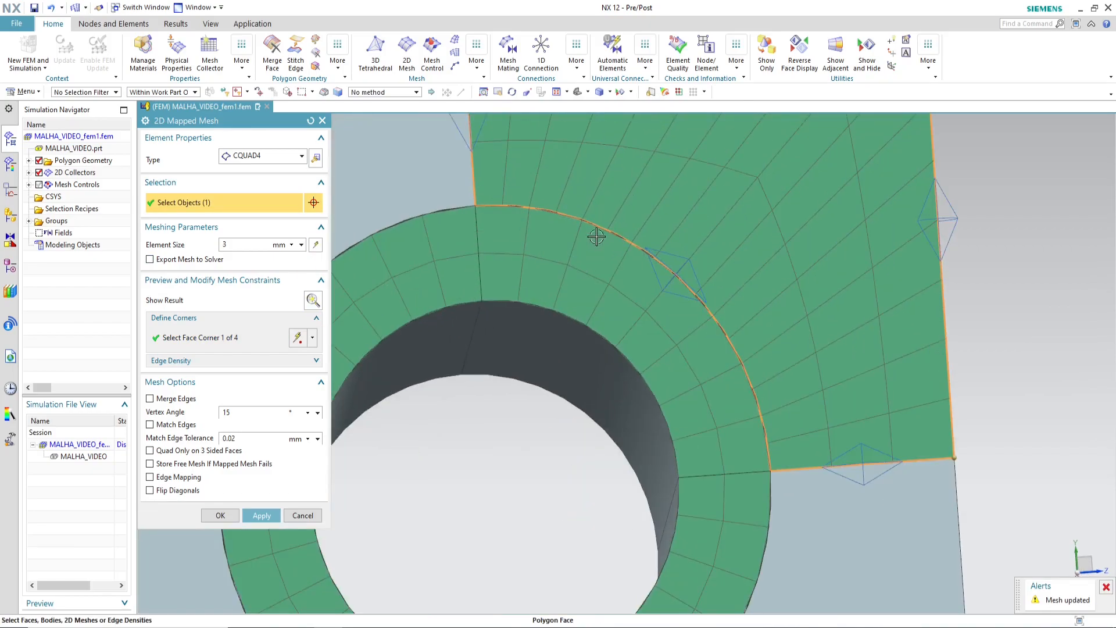
scroll(610, 231, "down", 3)
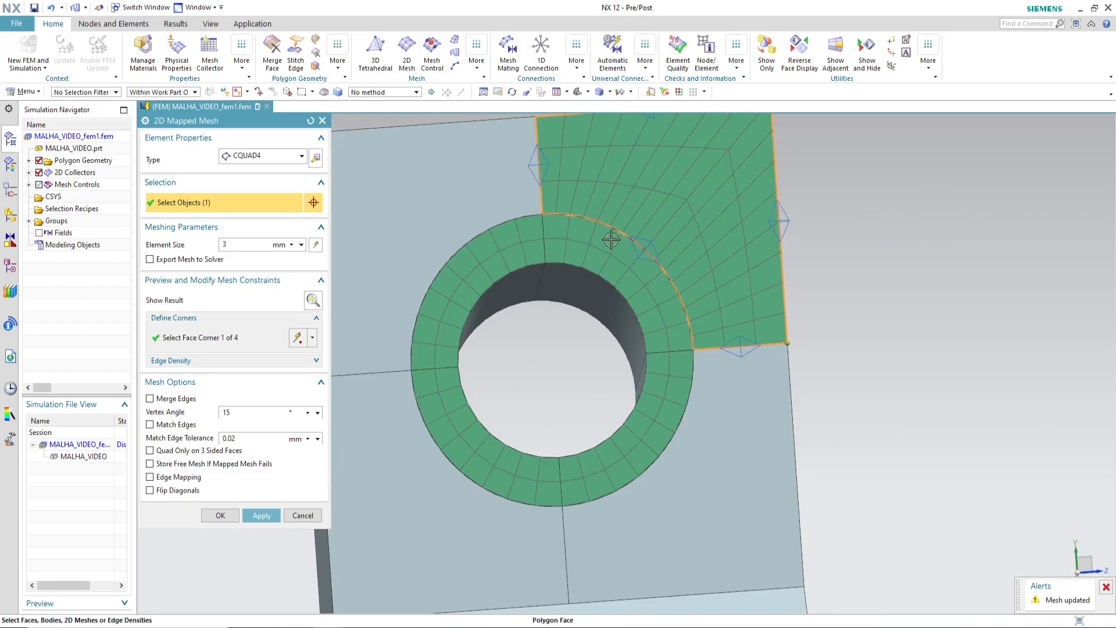
scroll(558, 236, "down", 3)
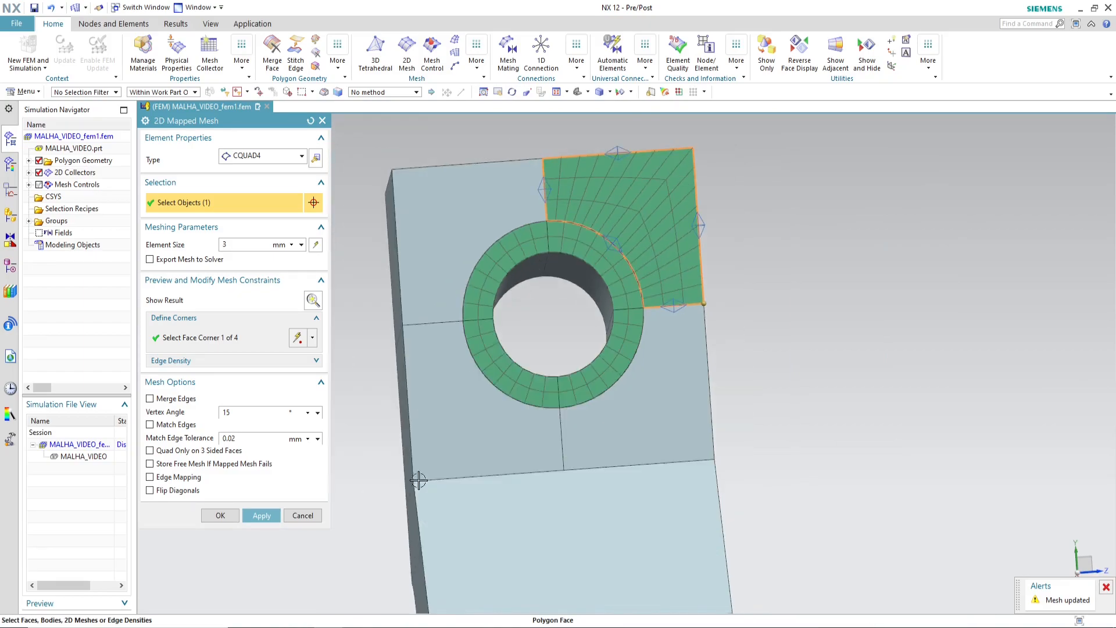
left_click(302, 516)
Step: Create Mesh Mating Conditions by Automatic Creation across all bodies of the flange and update the finite element model
middle_click_drag(790, 347, 758, 366)
scroll(488, 256, "down", 4)
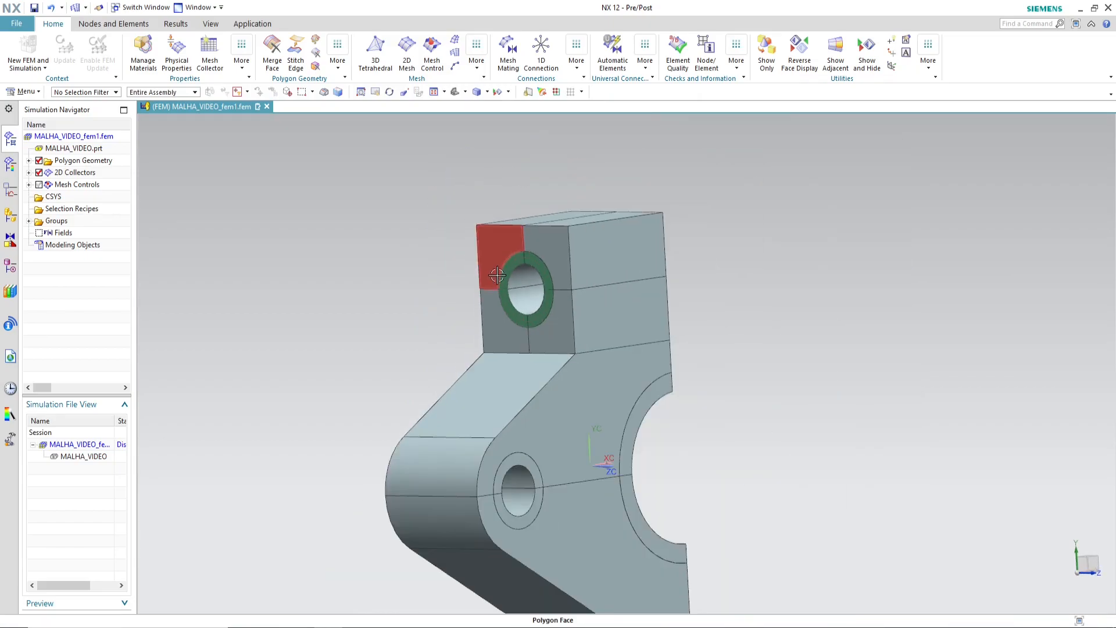
scroll(583, 167, "down", 2)
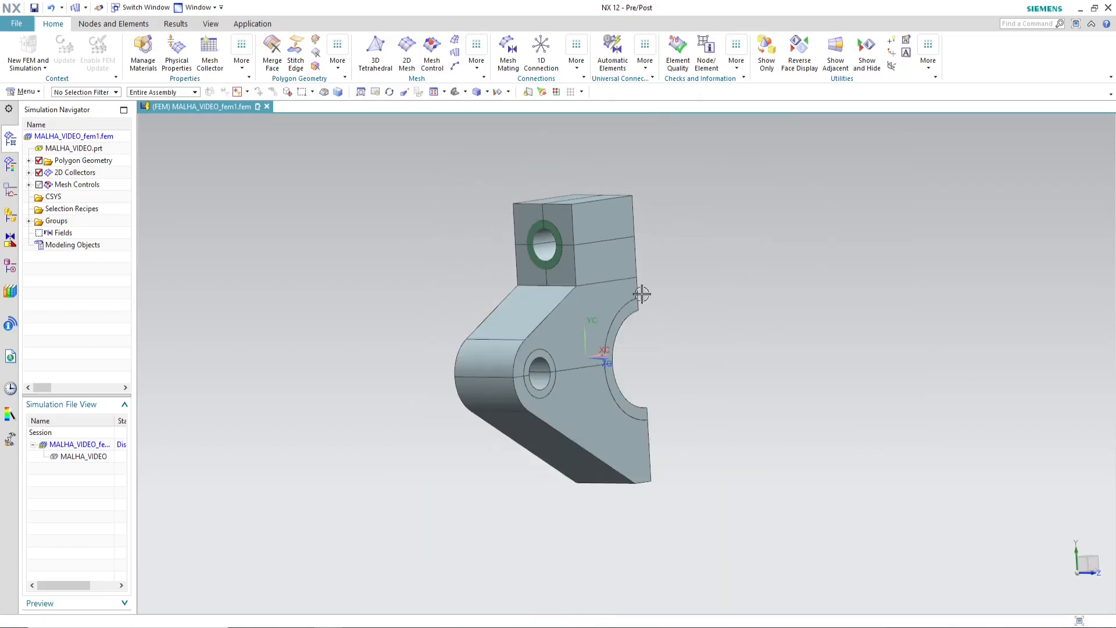
left_click(507, 64)
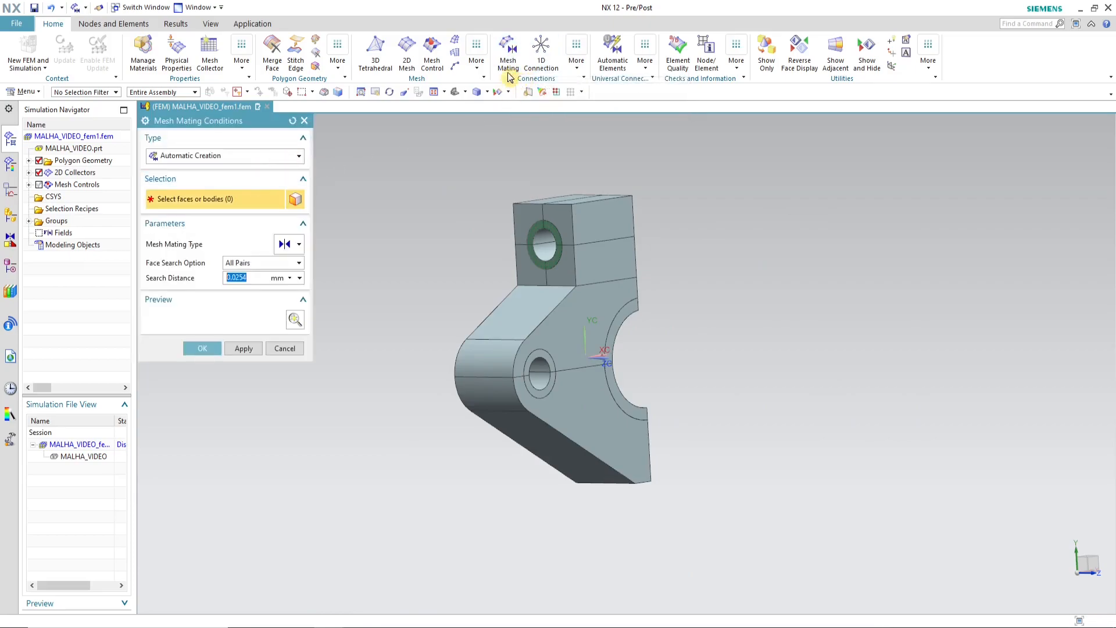
scroll(463, 213, "down", 1)
left_click_drag(427, 163, 713, 531)
left_click(200, 348)
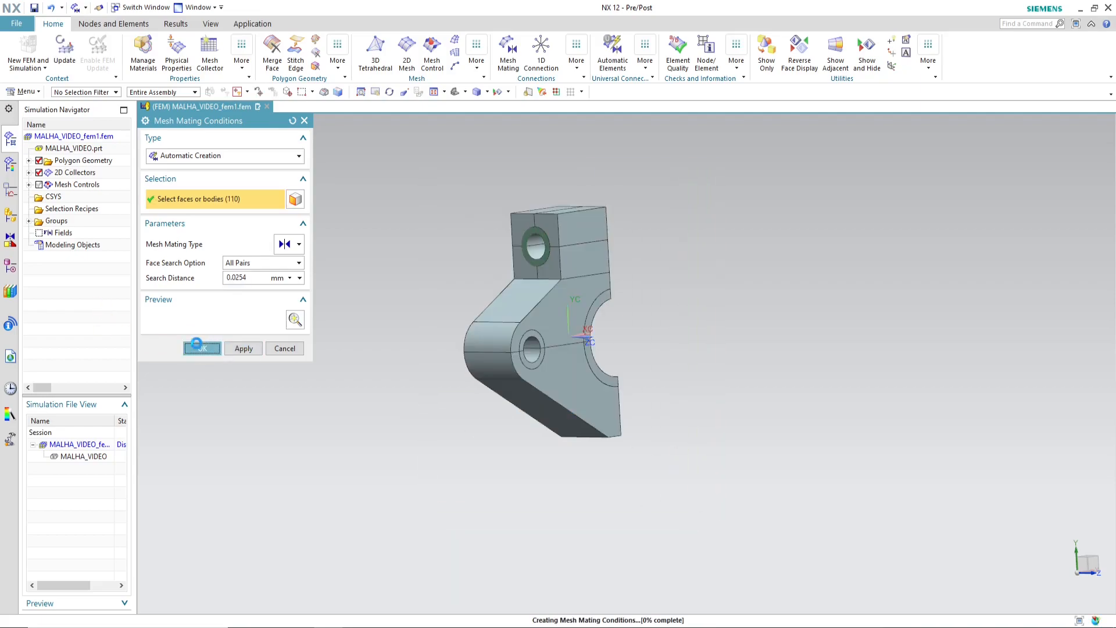
left_click(69, 66)
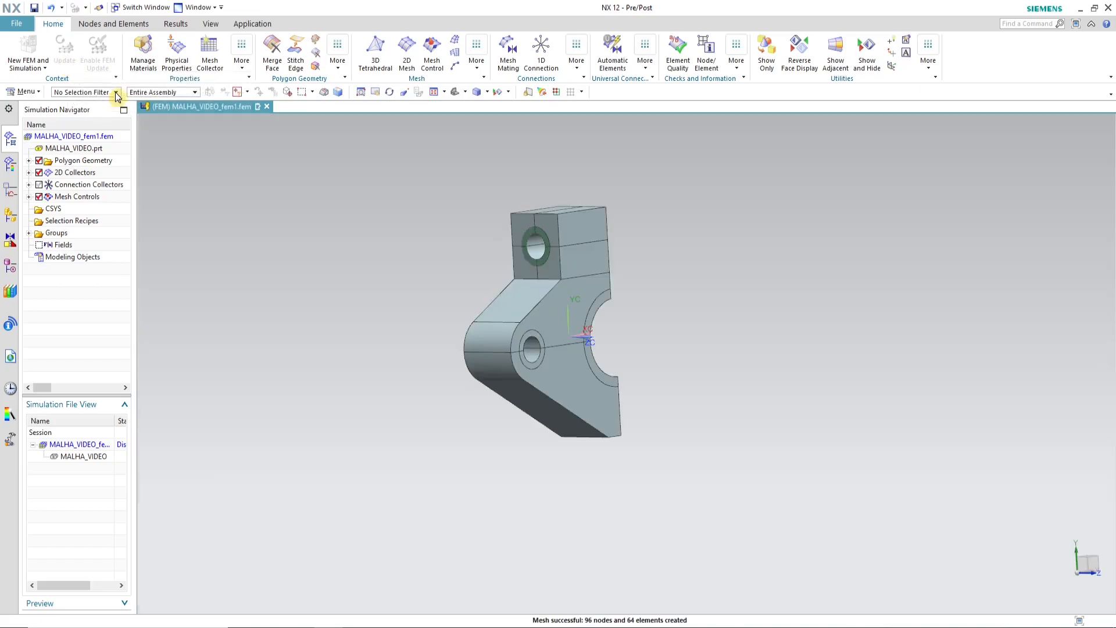
Step: Preview a CQUAD4 2D Mapped Mesh with 3 mm elements on the upper-right quarter face around the mated ring
scroll(541, 240, "up", 5)
middle_click_drag(541, 240, 496, 284)
scroll(509, 287, "down", 1)
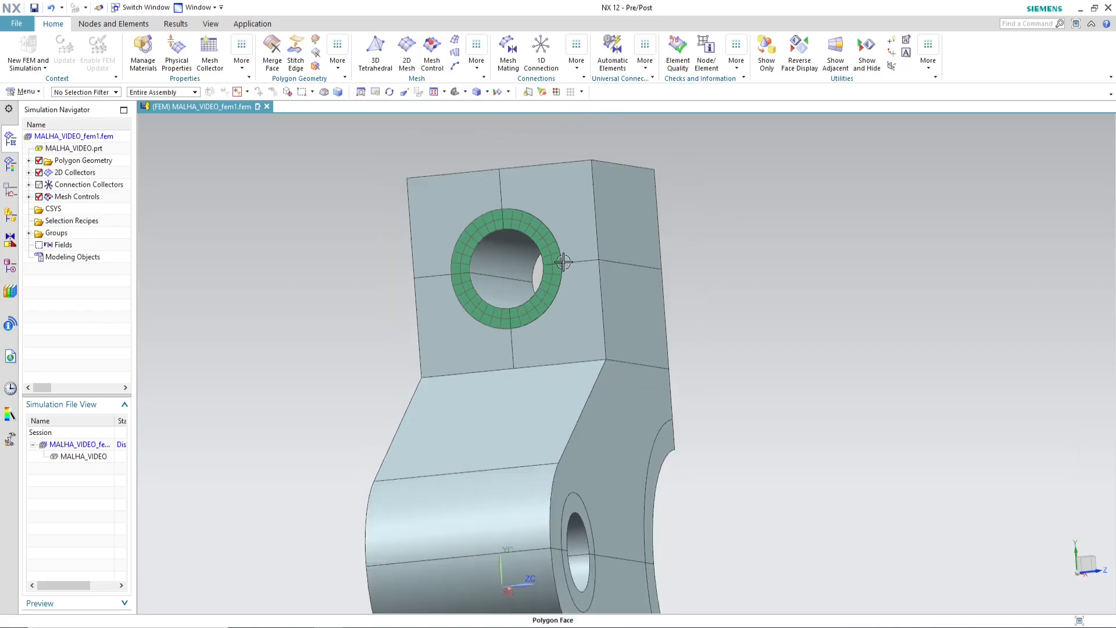
mouse_move(657, 328)
middle_mouse_down()
mouse_move(643, 331)
mouse_move(668, 332)
middle_mouse_up()
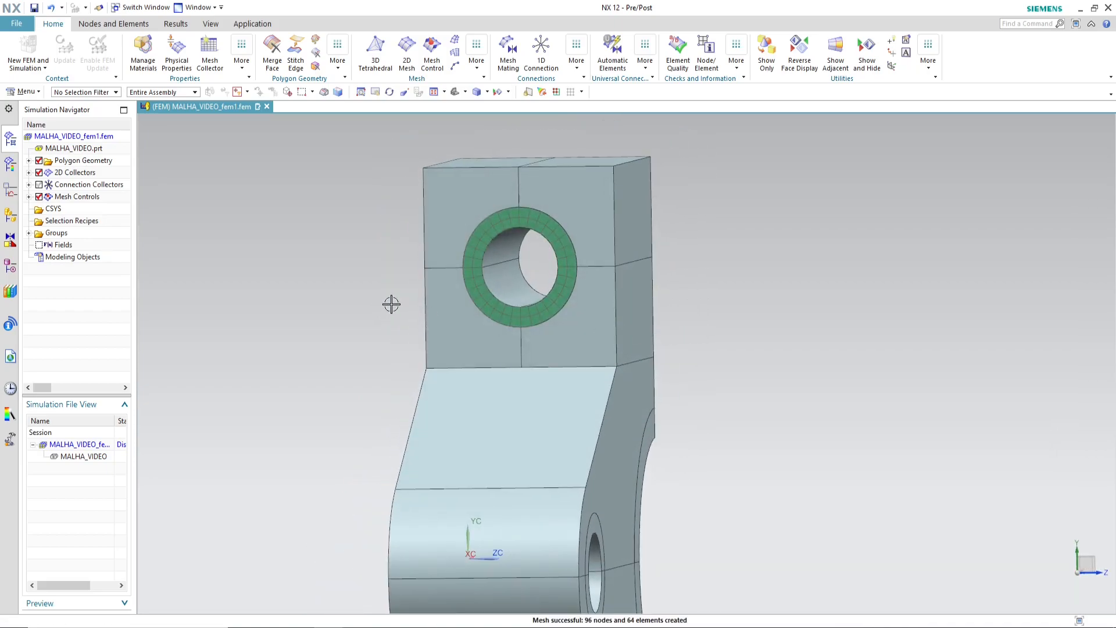
left_click(456, 54)
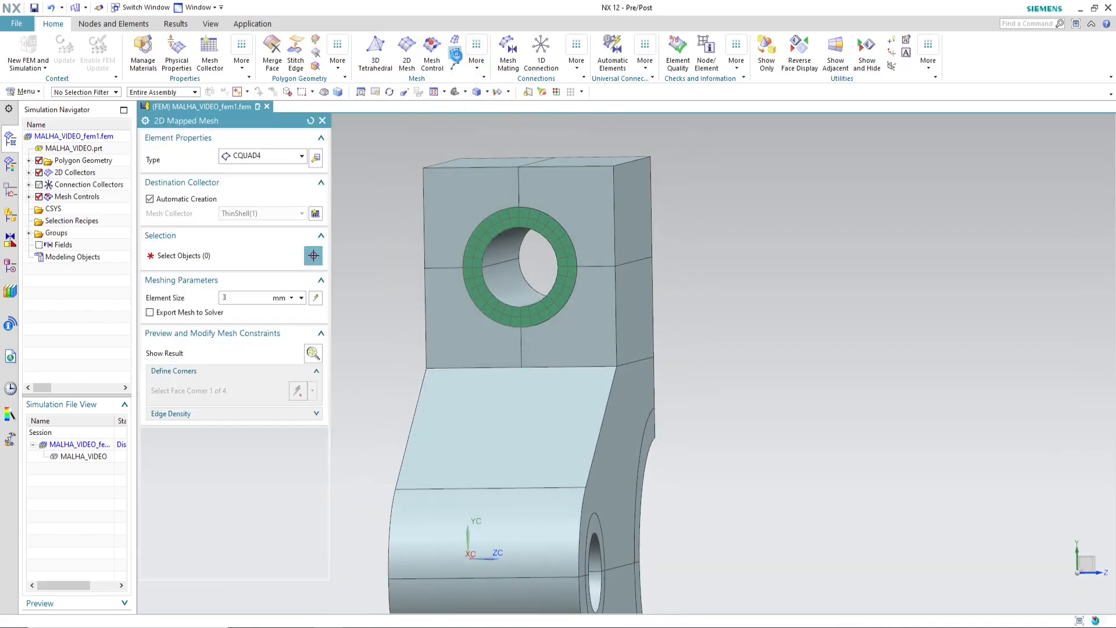
left_click(581, 191)
scroll(831, 350, "down", 2)
scroll(691, 296, "up", 4)
scroll(677, 391, "down", 1)
scroll(688, 250, "up", 1)
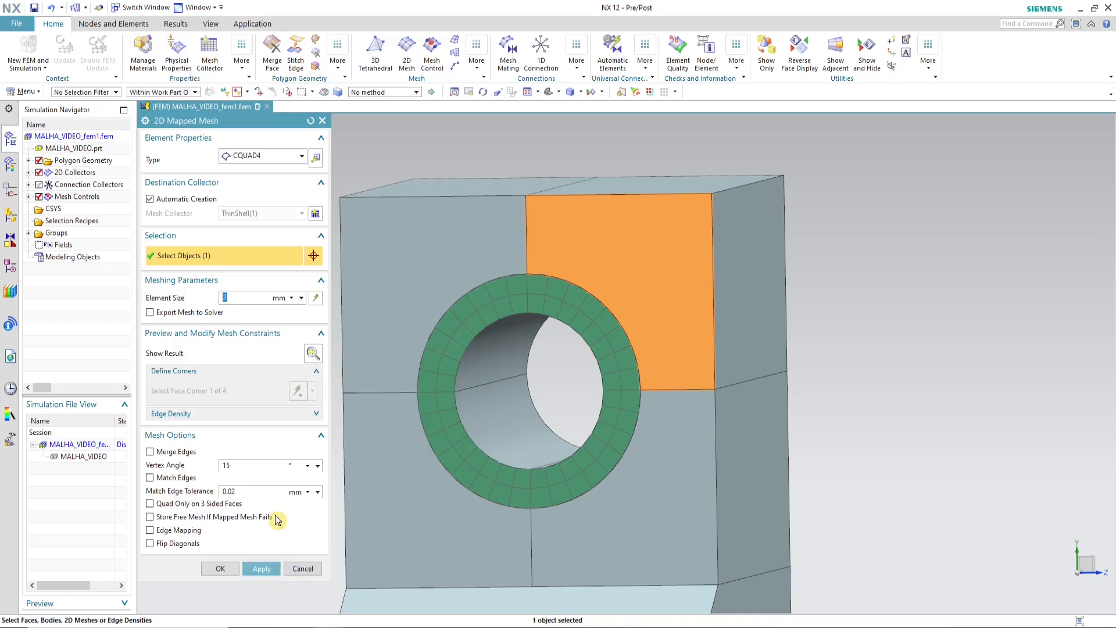
left_click(312, 353)
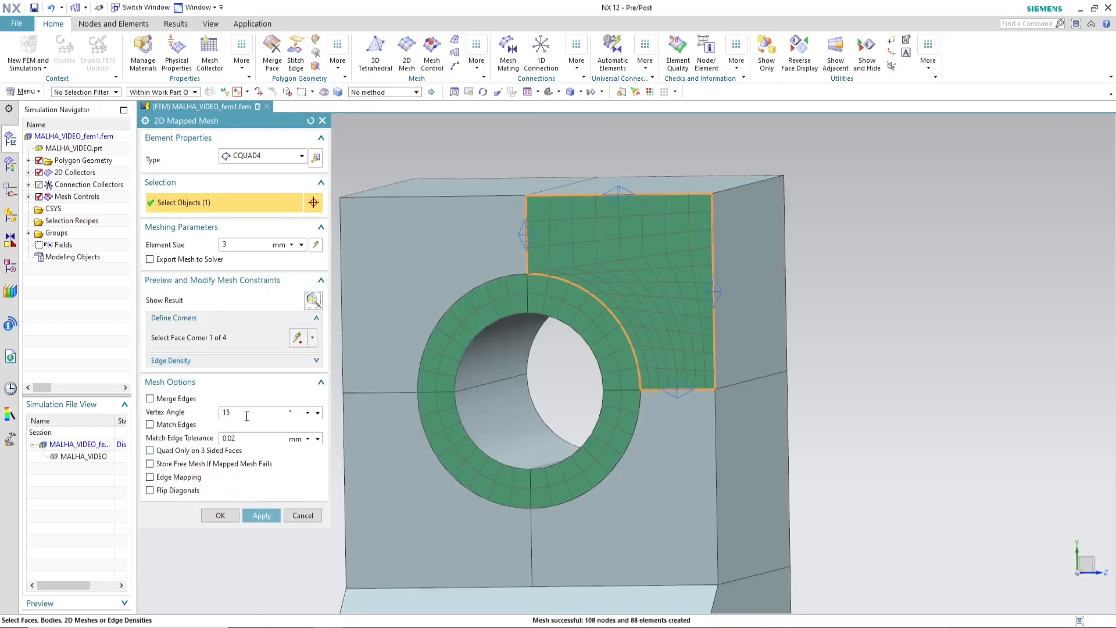
Step: Define the face corners at the ends of the two straight edges touching the ring, omitting the block's outer corner, and apply the mesh
left_click(297, 337)
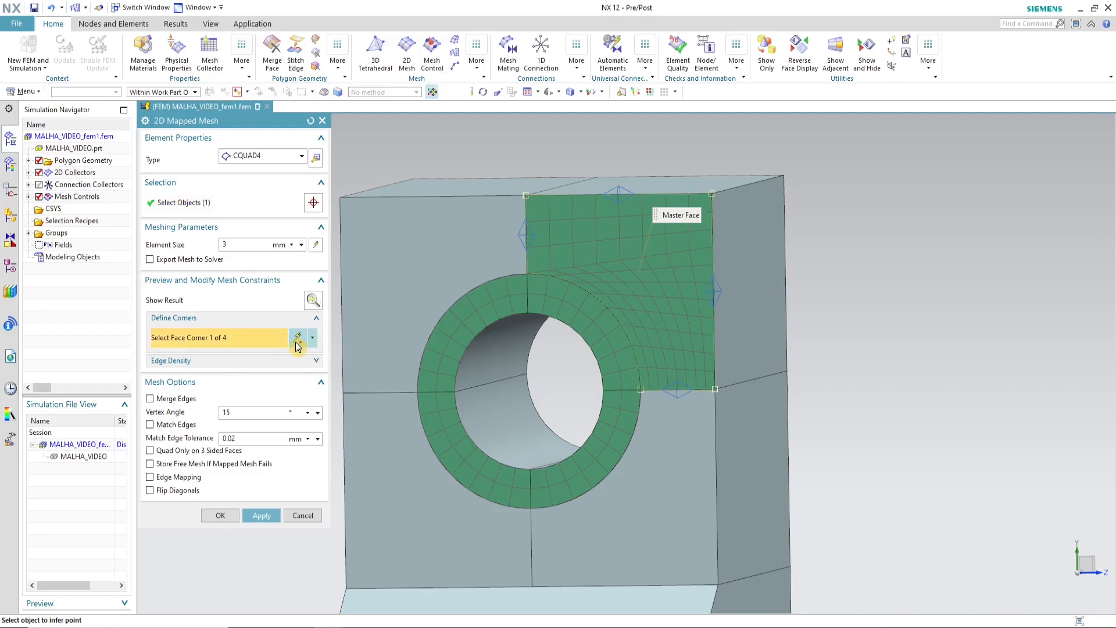
left_click(525, 196)
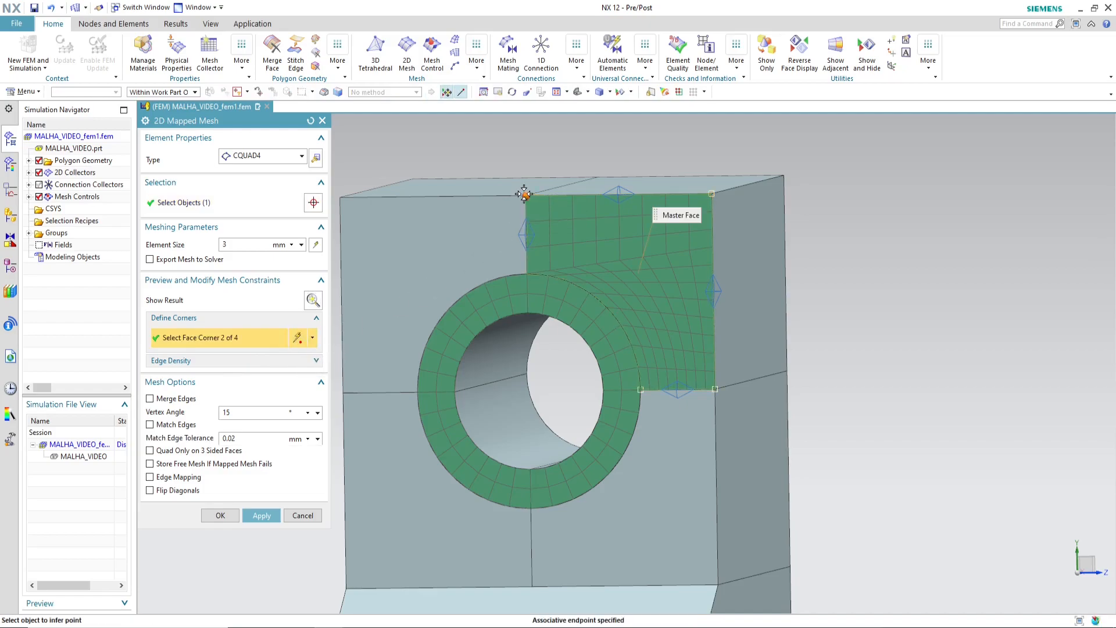
left_click(526, 272)
left_click(641, 389)
left_click(714, 388)
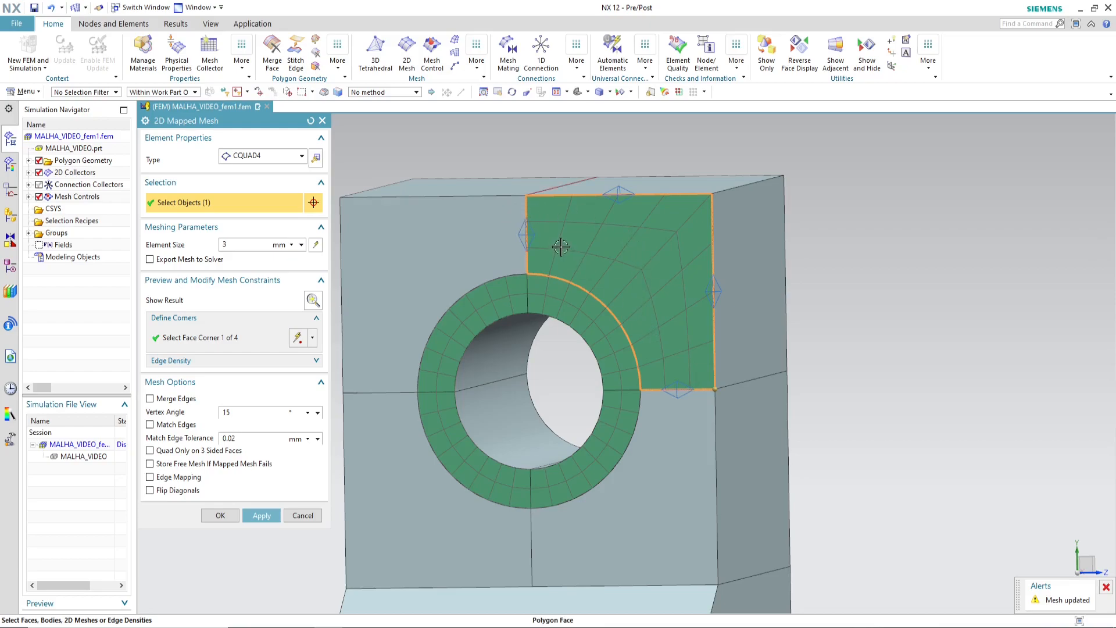
middle_click_drag(738, 285, 726, 266)
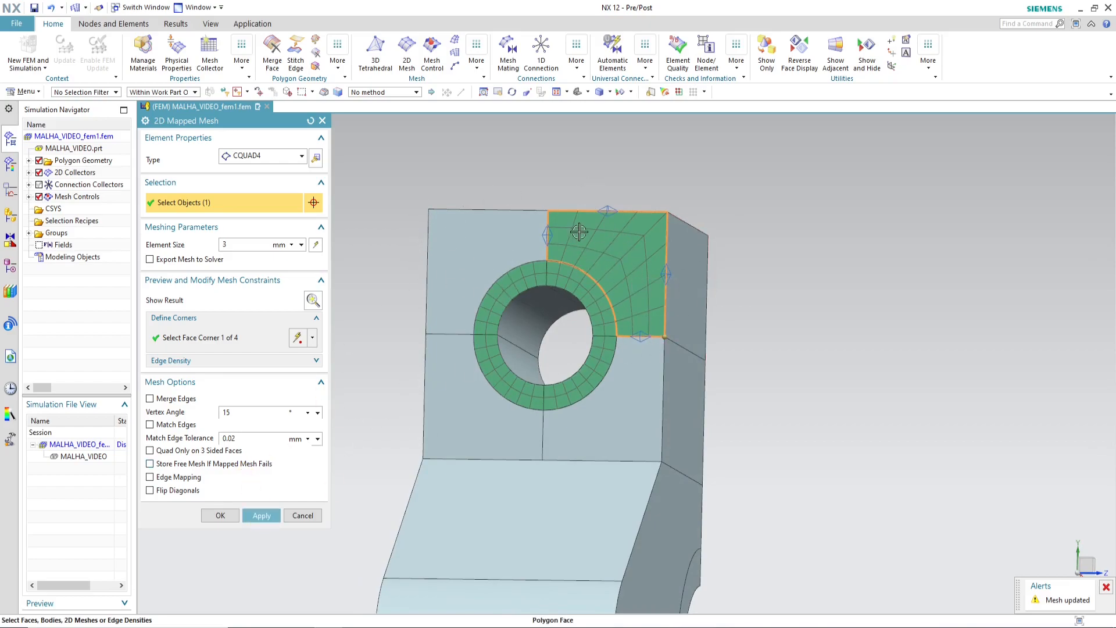
left_click(261, 515)
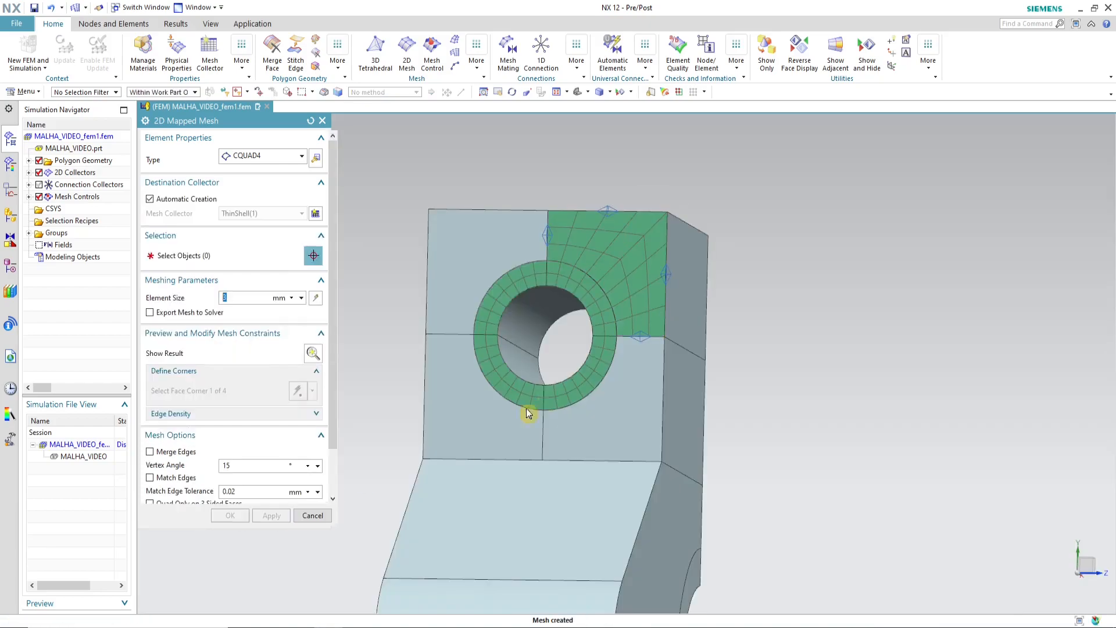
Step: Apply a 3 mm mapped mesh to the upper-left quarter face, with corners at the ends of its two edges touching the ring
left_click(483, 282)
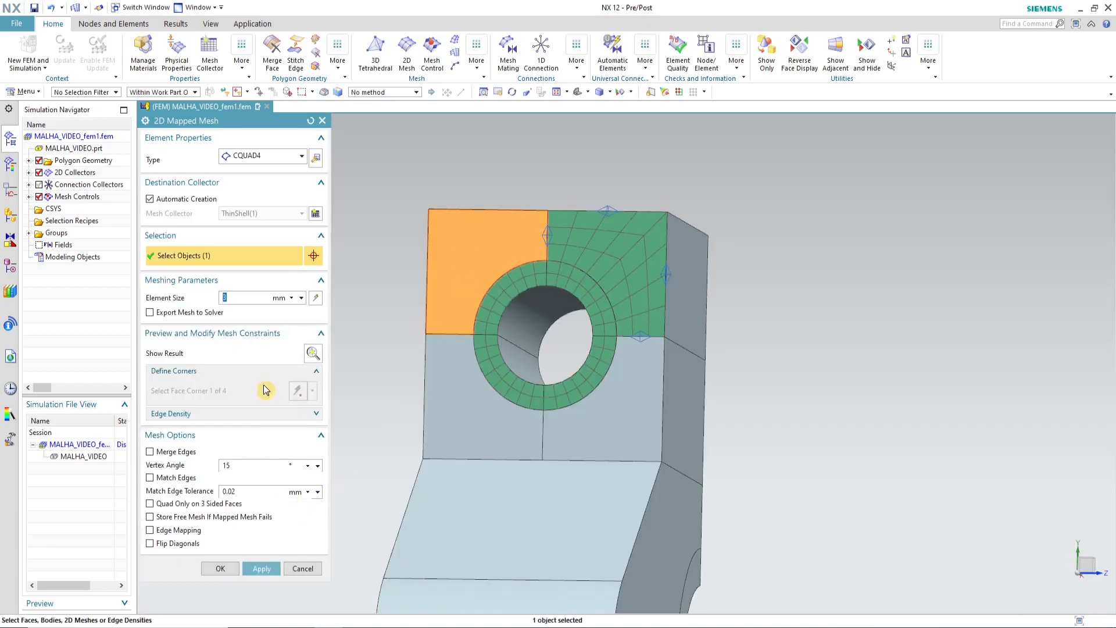
left_click(313, 353)
scroll(427, 235, "up", 2)
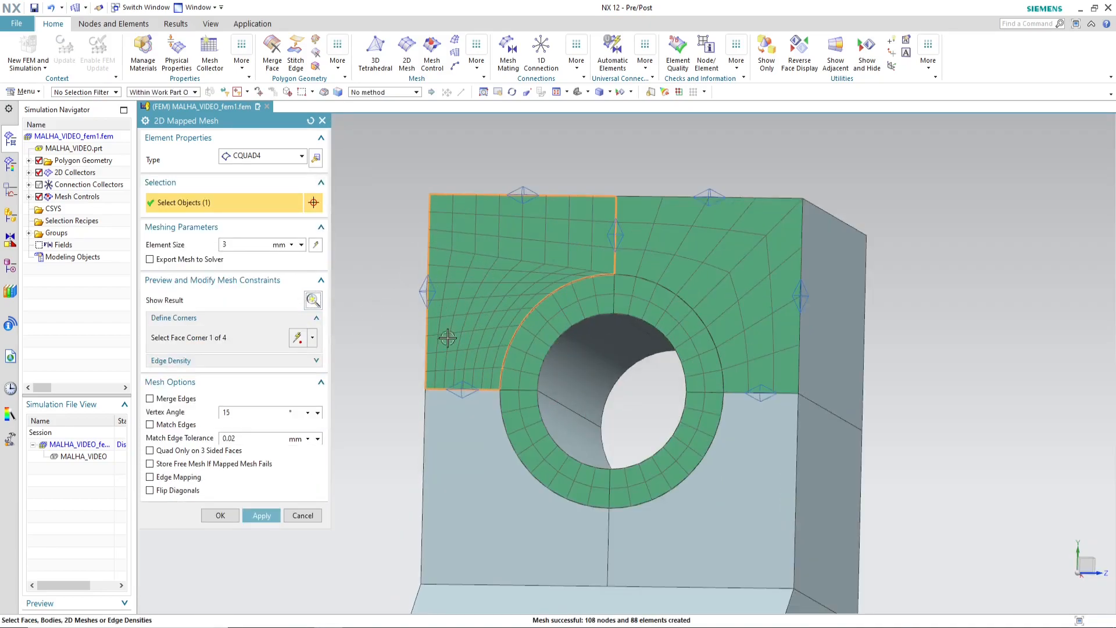
left_click(298, 339)
left_click(616, 272)
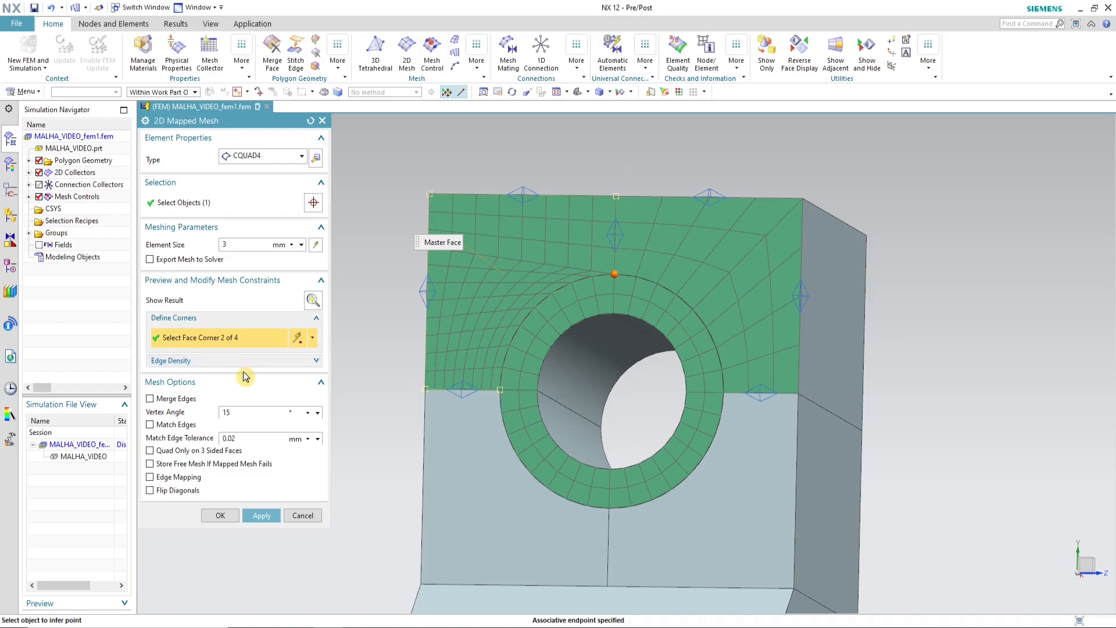
left_click(616, 196)
left_click(611, 272)
left_click(499, 389)
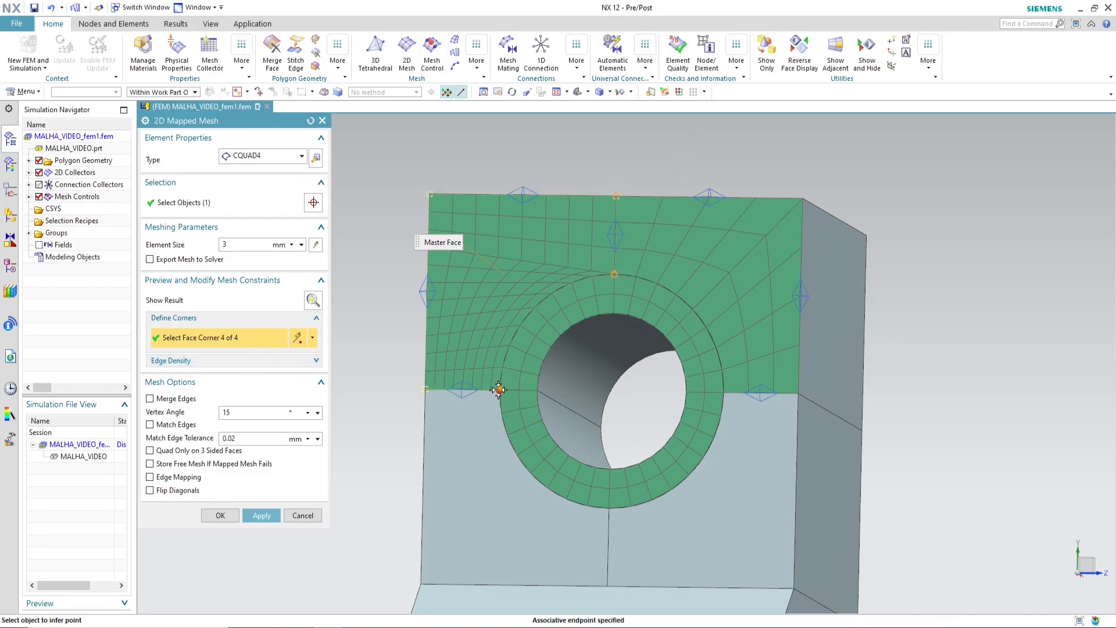
left_click(427, 395)
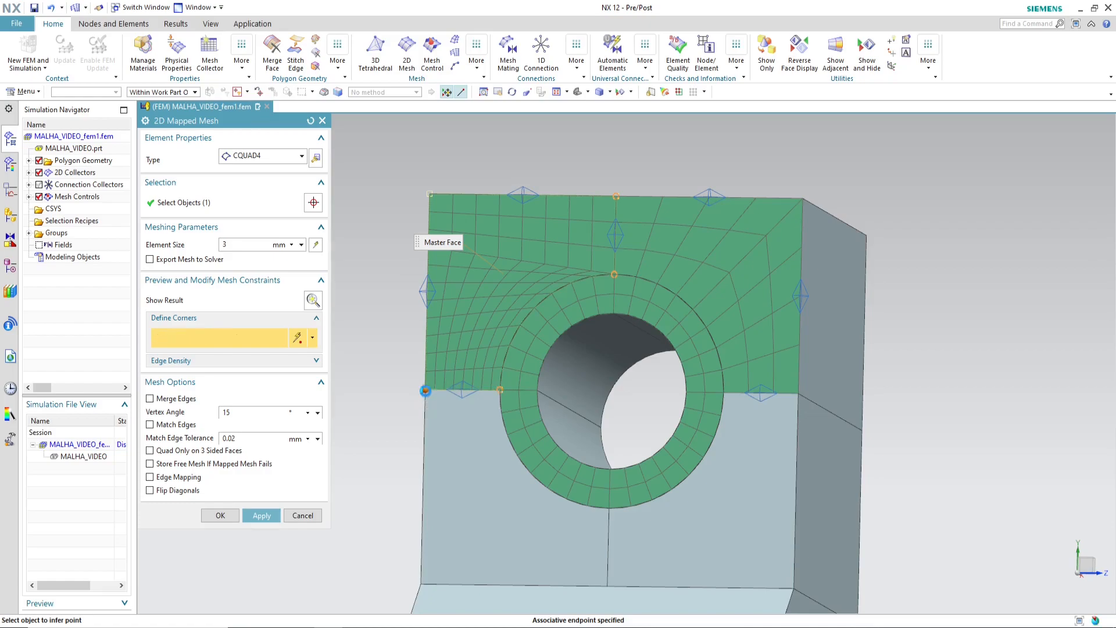
left_click(261, 515)
Step: Apply a 3 mm mapped mesh to the lower-left quarter face, with corners at the ends of its two edges touching the ring
scroll(472, 192, "down", 1)
left_click(471, 424)
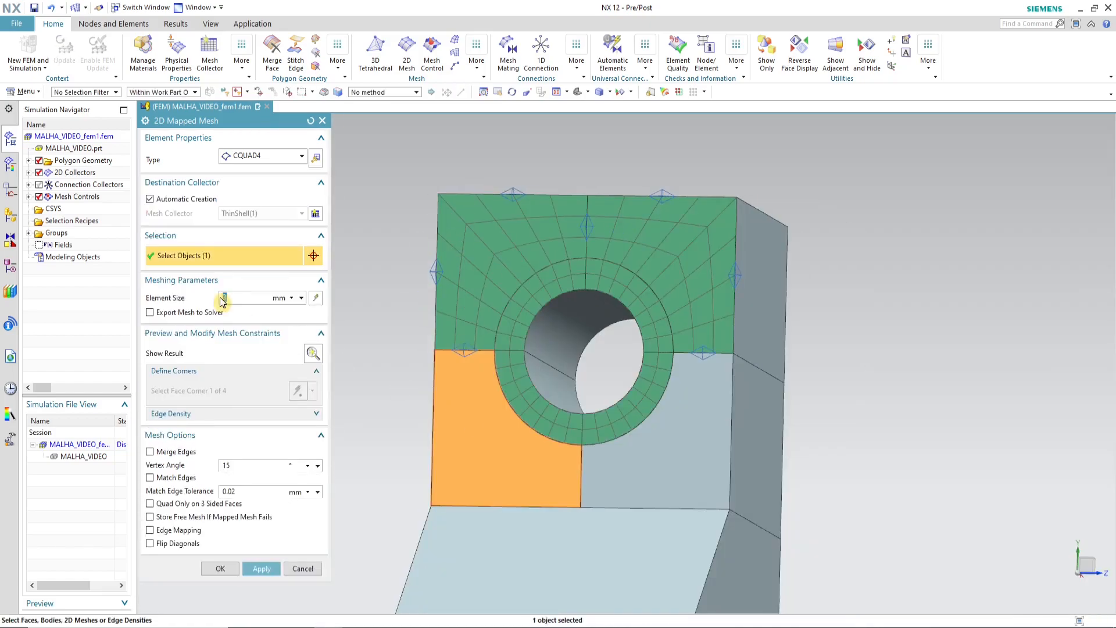
left_click(312, 354)
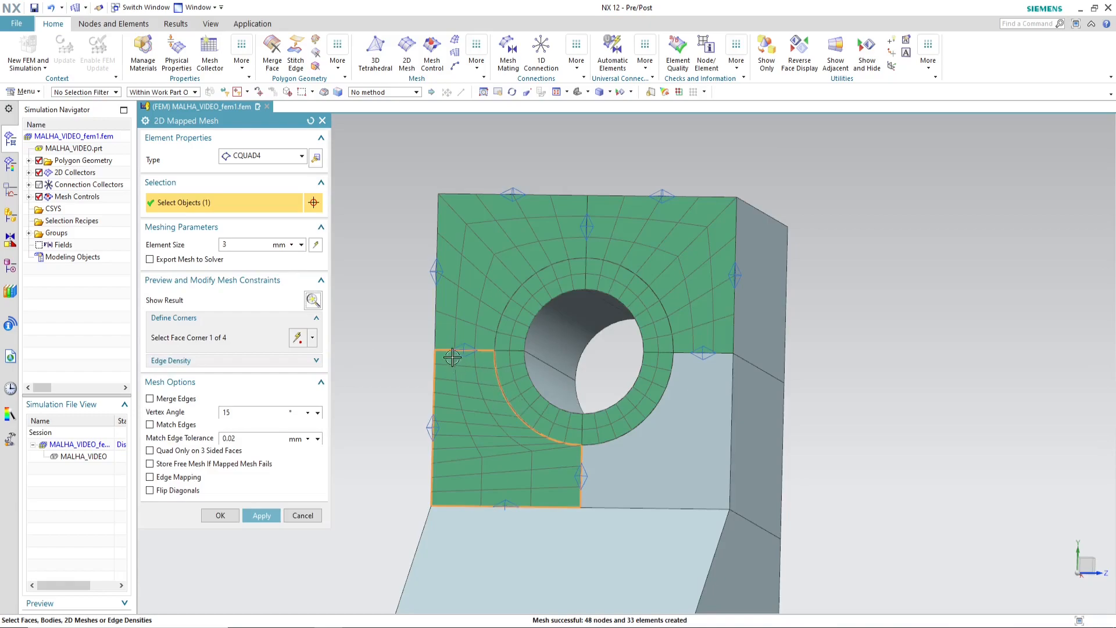
left_click(285, 337)
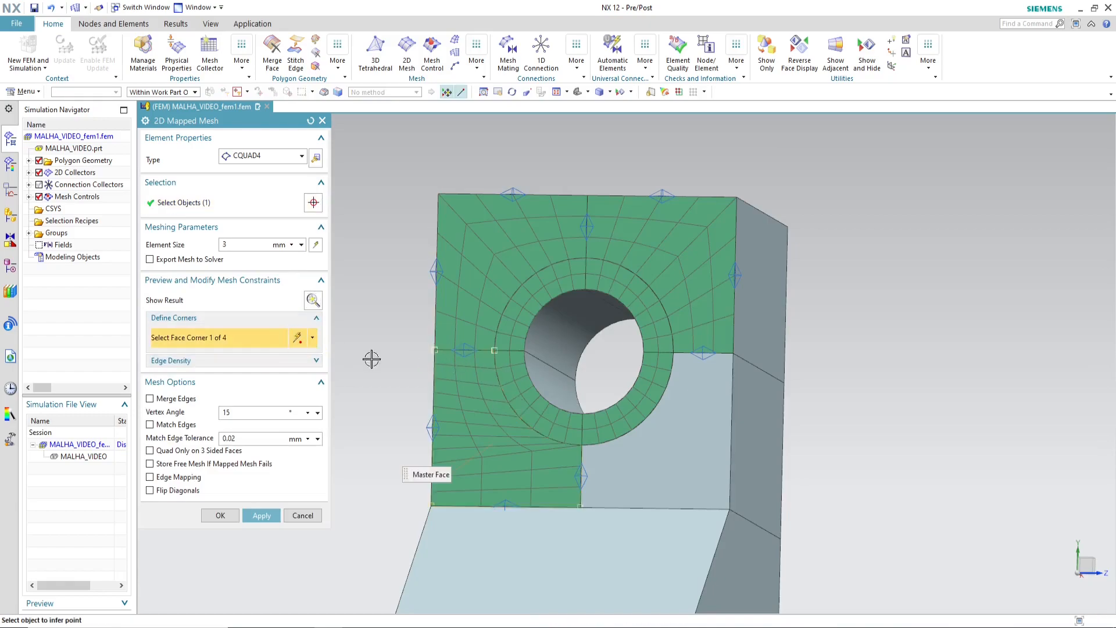
left_click(434, 350)
left_click(494, 350)
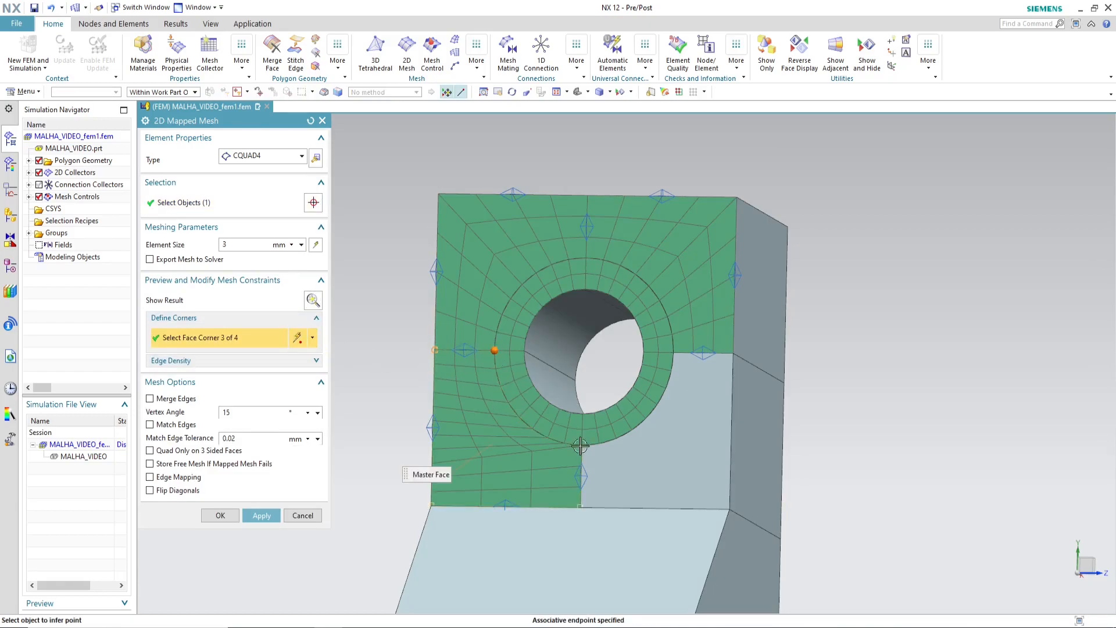
left_click(581, 447)
left_click(580, 506)
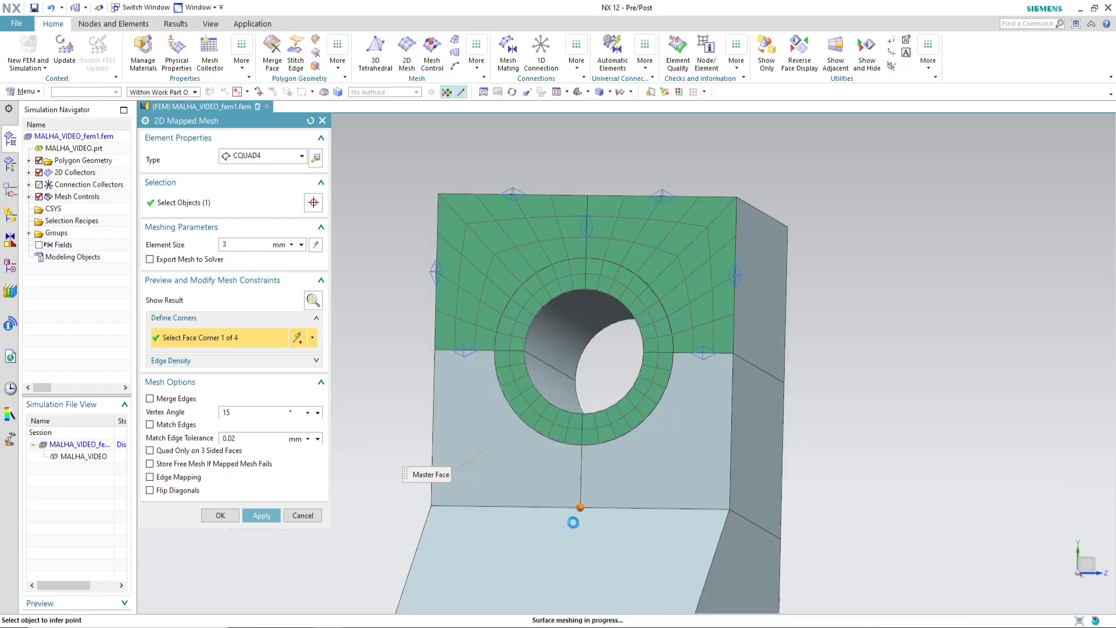
left_click(262, 516)
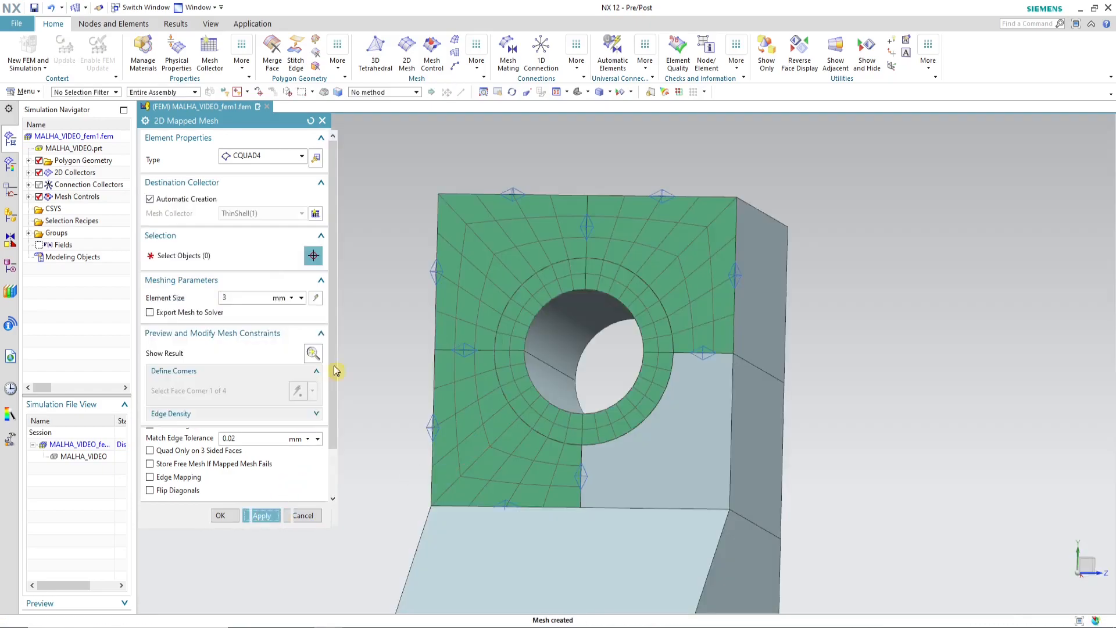
Step: Create a 3 mm mapped mesh on the lower-right quarter face, with corners at the ends of its two ring-touching edges, and finish meshing
left_click(661, 456)
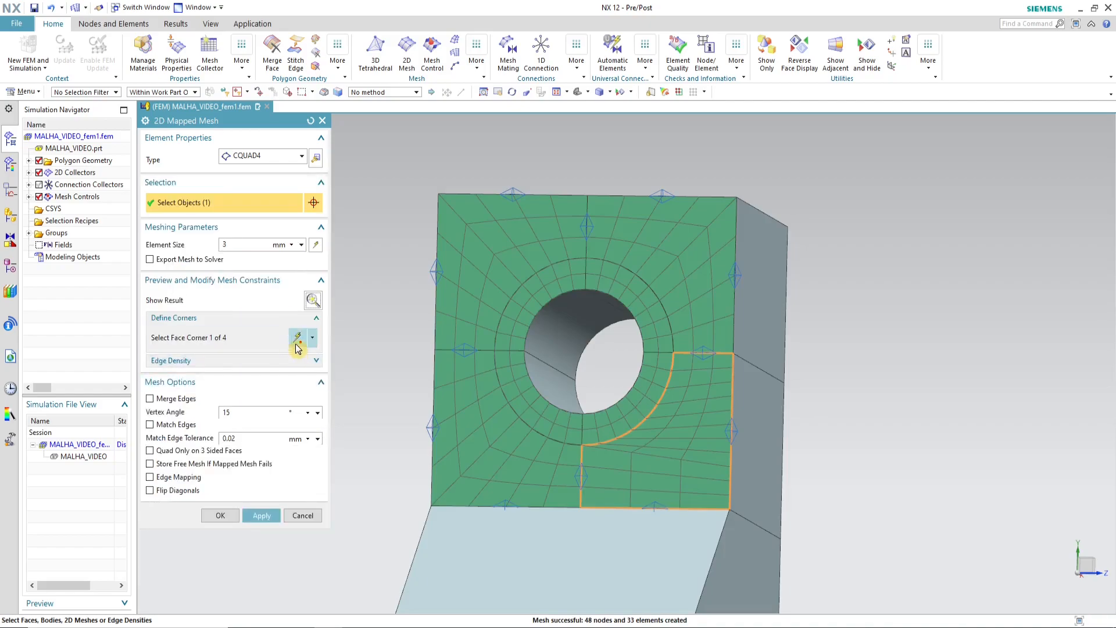
left_click(297, 337)
left_click(580, 506)
left_click(582, 445)
left_click(673, 352)
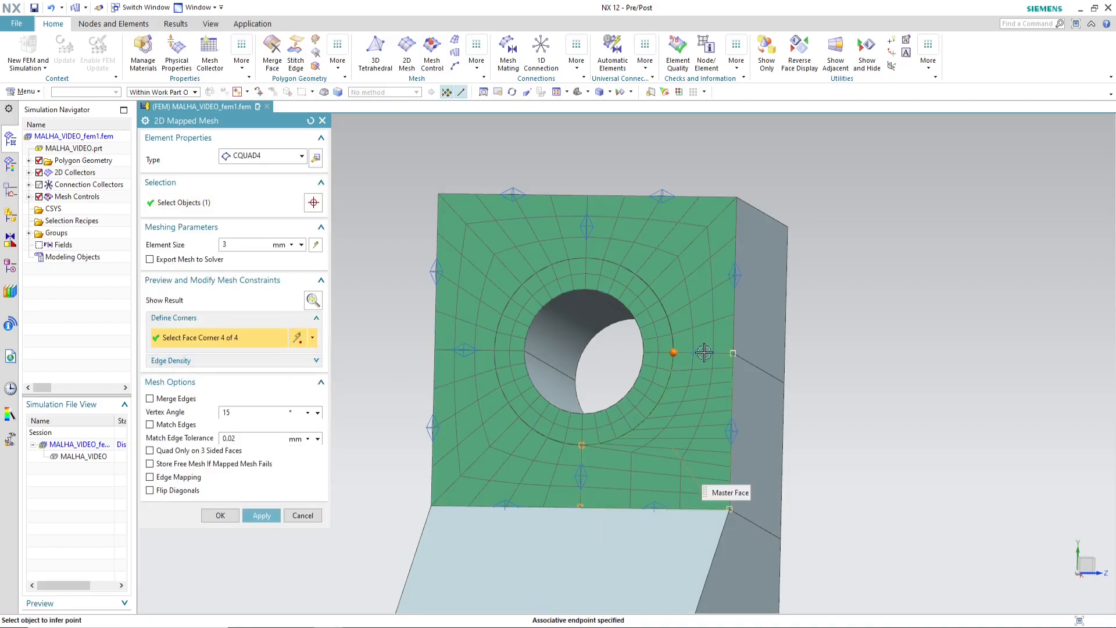
left_click(731, 351)
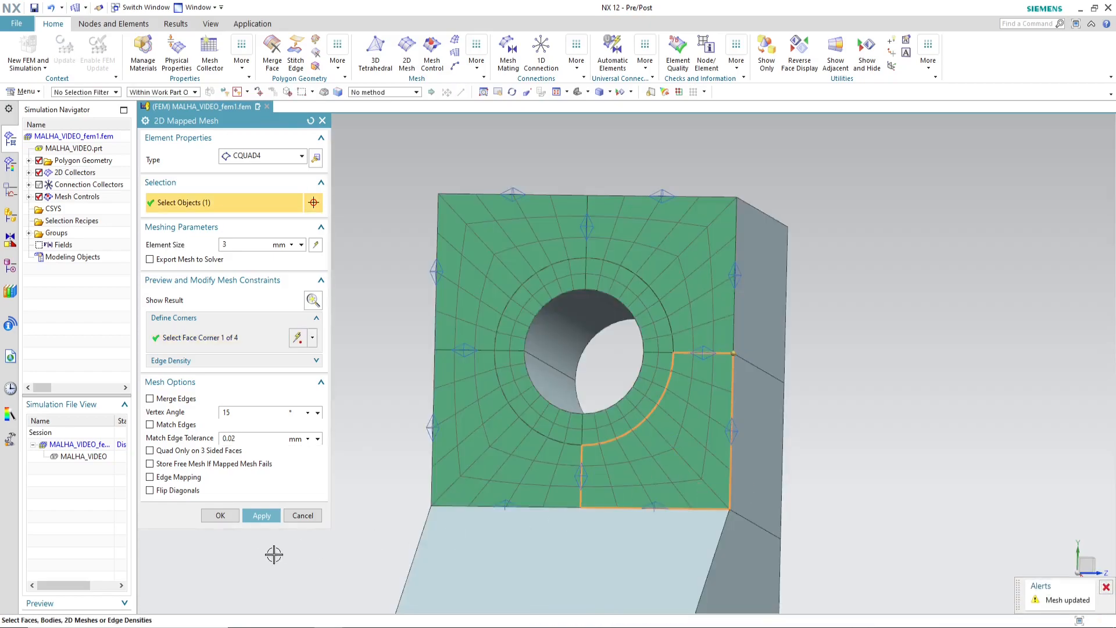
left_click(220, 516)
Step: Hide the Mesh Controls so the edge density symbols around the meshed square face are not displayed
scroll(740, 386, "down", 3)
middle_click_drag(741, 386, 721, 387)
scroll(582, 337, "up", 2)
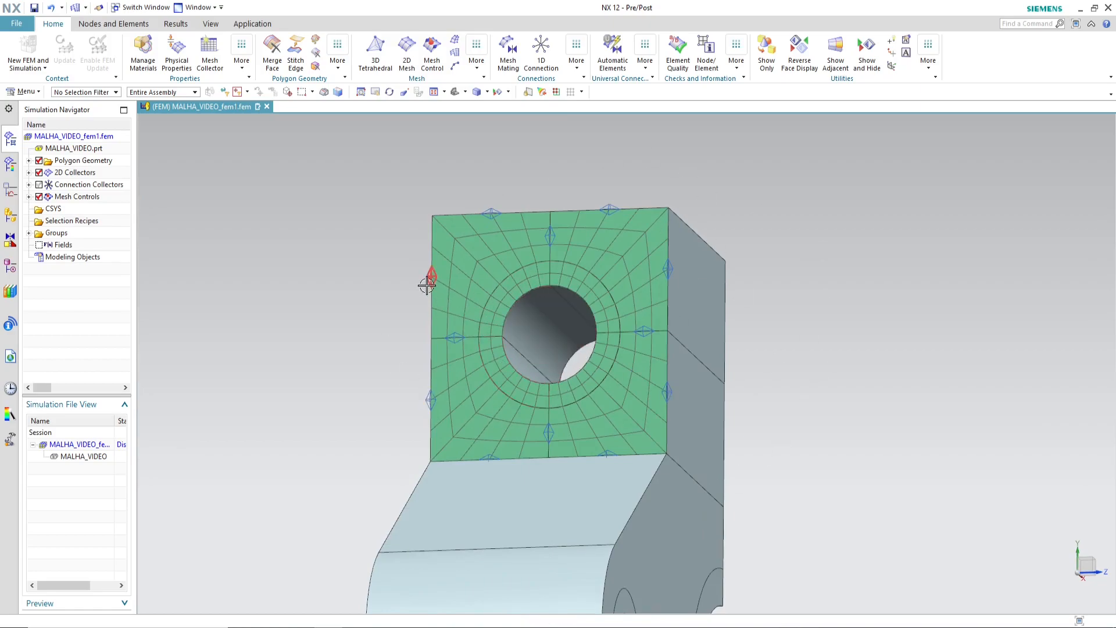
left_click(39, 197)
Step: Examine the meshed square face and the flange's side, including the rings around the small hole and the large arc cutout
scroll(580, 295, "down", 2)
middle_click_drag(655, 349, 457, 222)
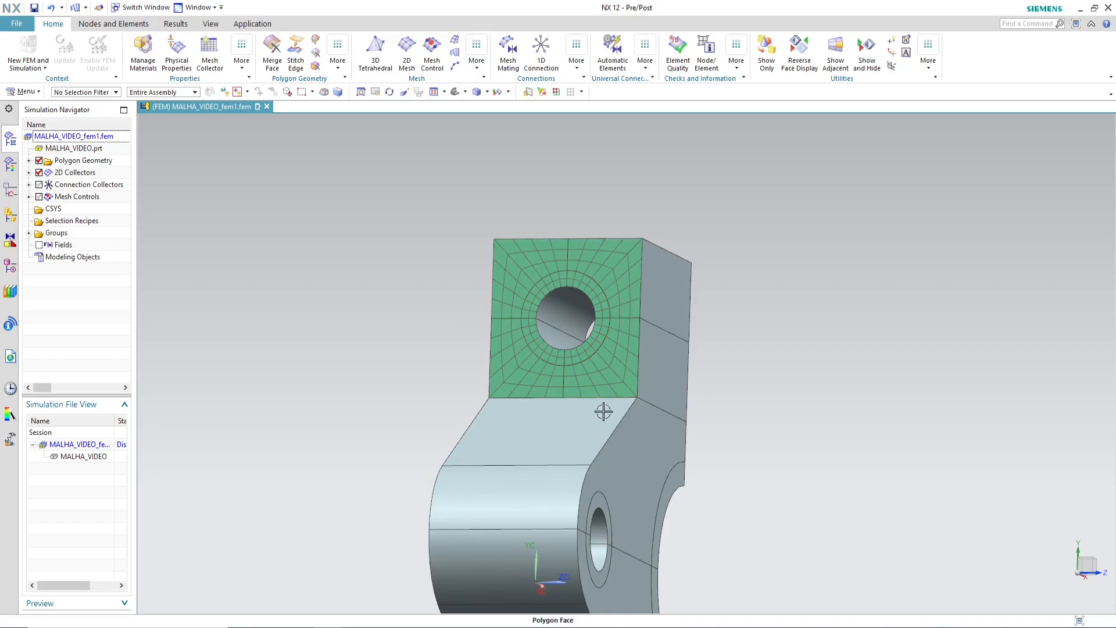
scroll(572, 291, "up", 1)
scroll(489, 317, "up", 2)
scroll(473, 312, "down", 3)
middle_click_drag(749, 384, 501, 320)
mouse_move(609, 412)
middle_mouse_down()
mouse_move(585, 376)
mouse_move(603, 391)
middle_mouse_up()
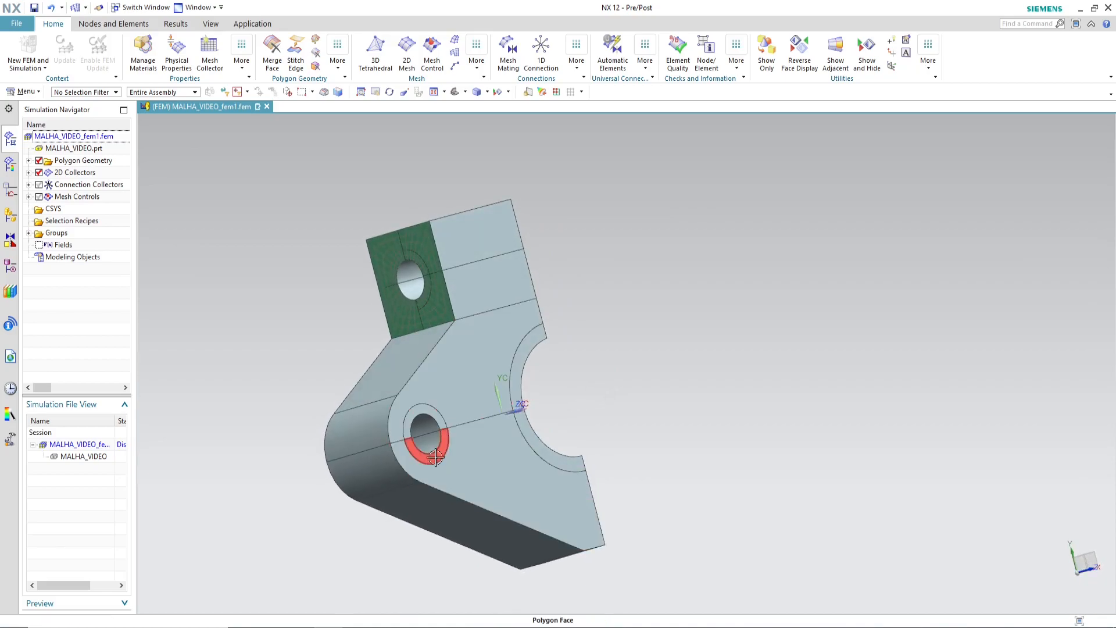
scroll(587, 430, "down", 2)
scroll(577, 384, "up", 2)
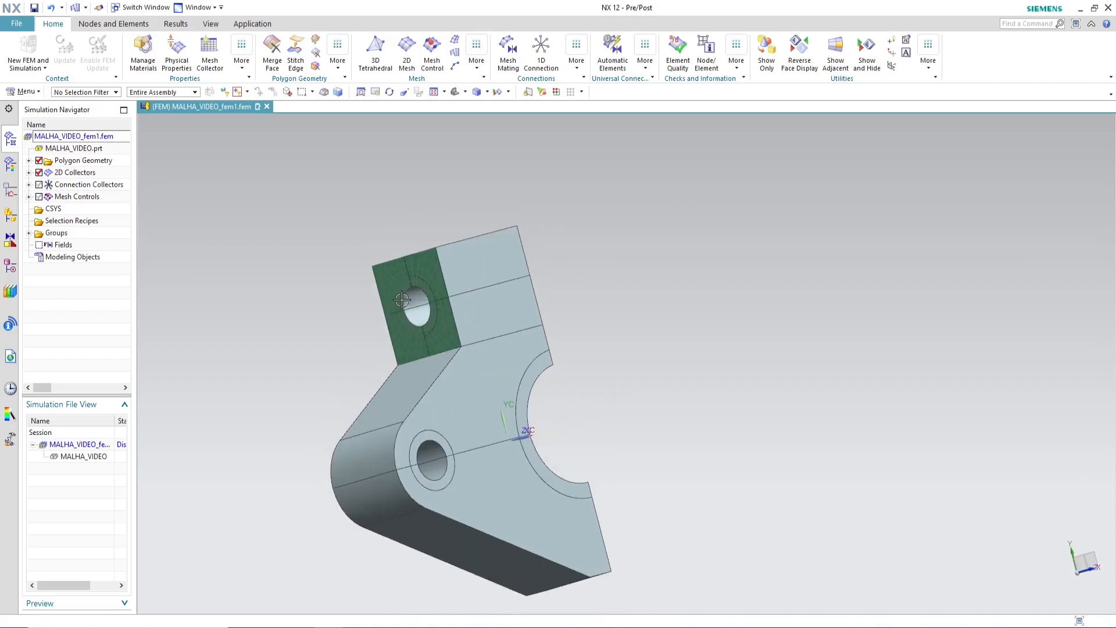
mouse_move(605, 433)
middle_mouse_down()
mouse_move(591, 459)
mouse_move(590, 428)
middle_mouse_up()
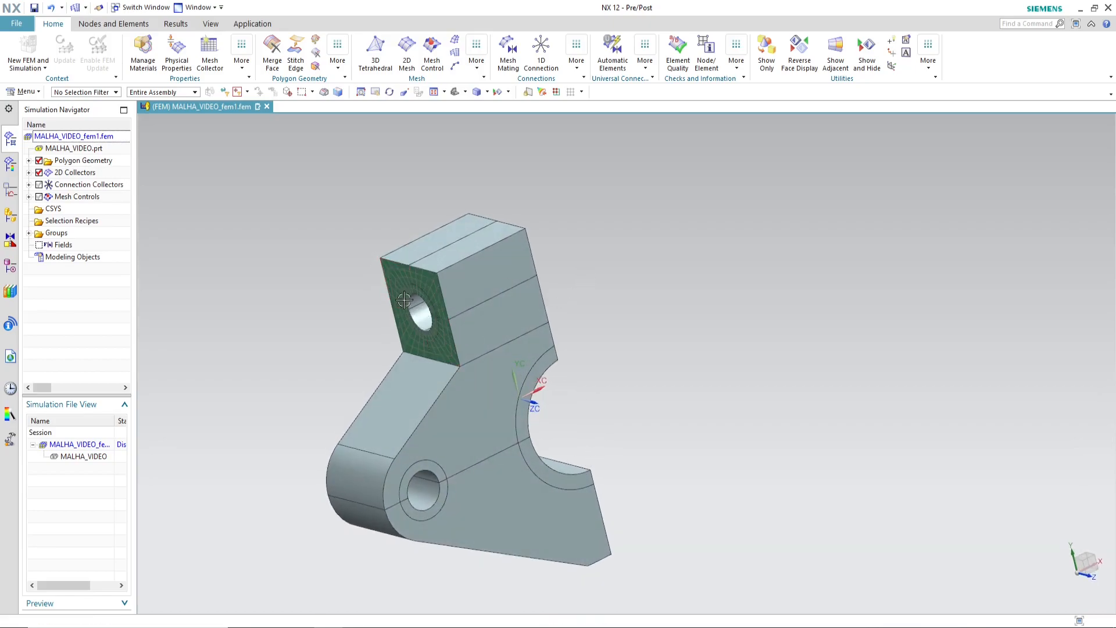
middle_click_drag(628, 371, 618, 369)
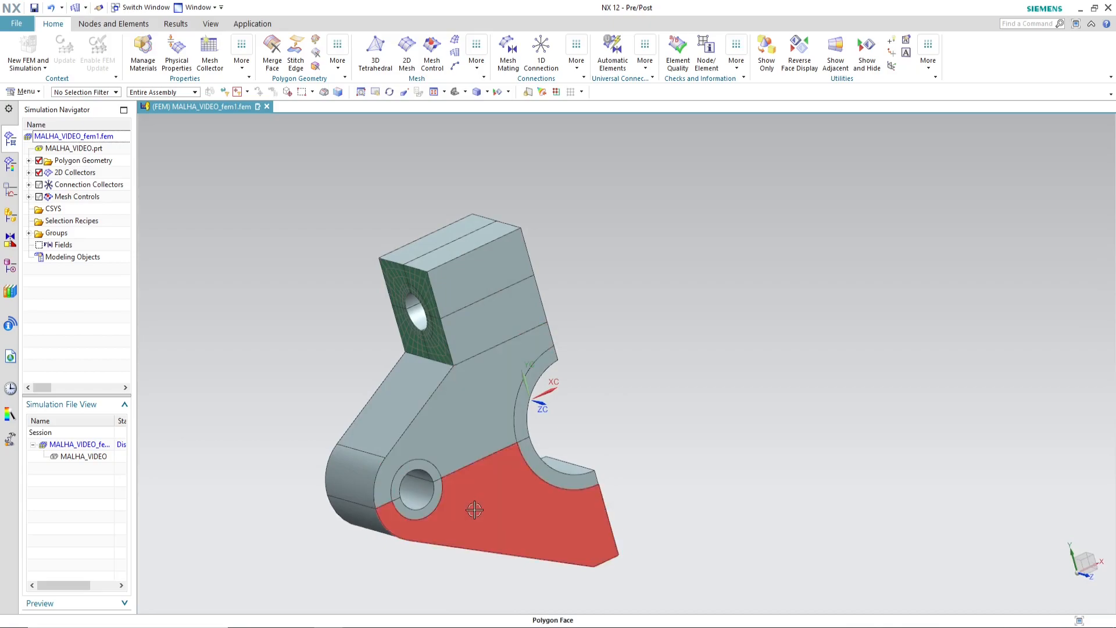
middle_click_drag(483, 438, 707, 446)
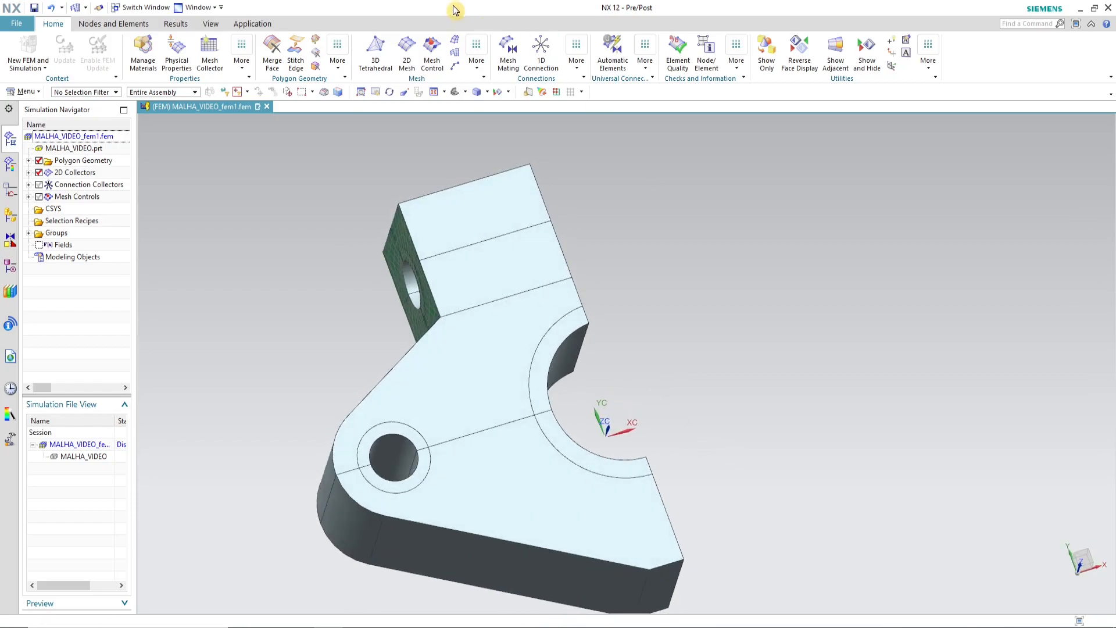
Step: Create a 3 mm CQUAD4 2D Mapped Mesh on the four ring faces around the small side hole and the large arc cutout
left_click(455, 56)
left_click(544, 374)
left_click(568, 449)
left_click(397, 433)
left_click(415, 480)
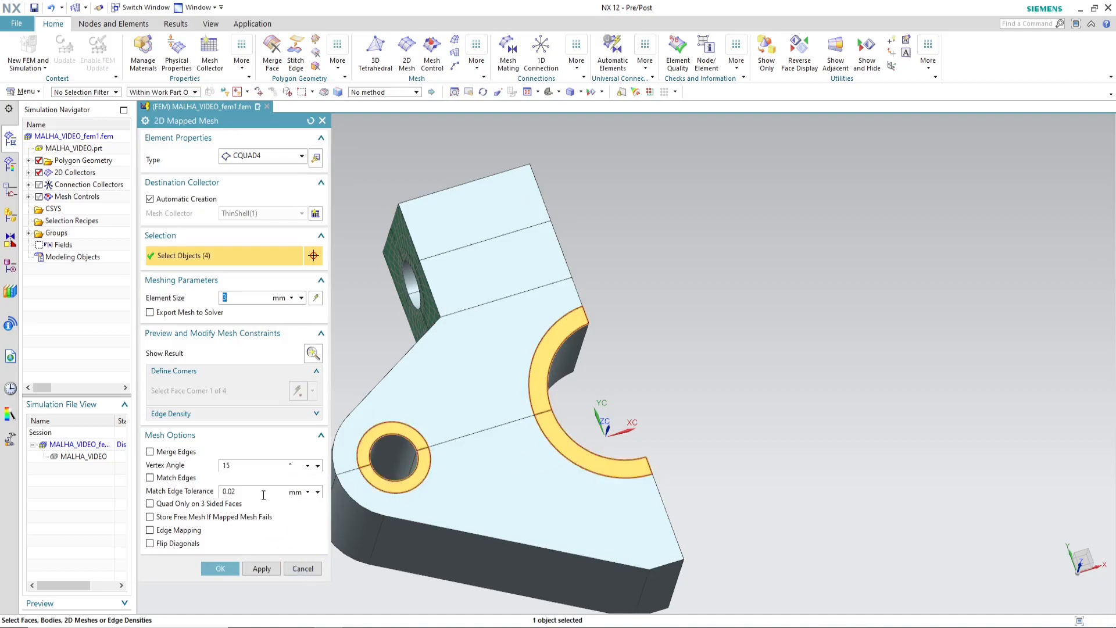
left_click(230, 574)
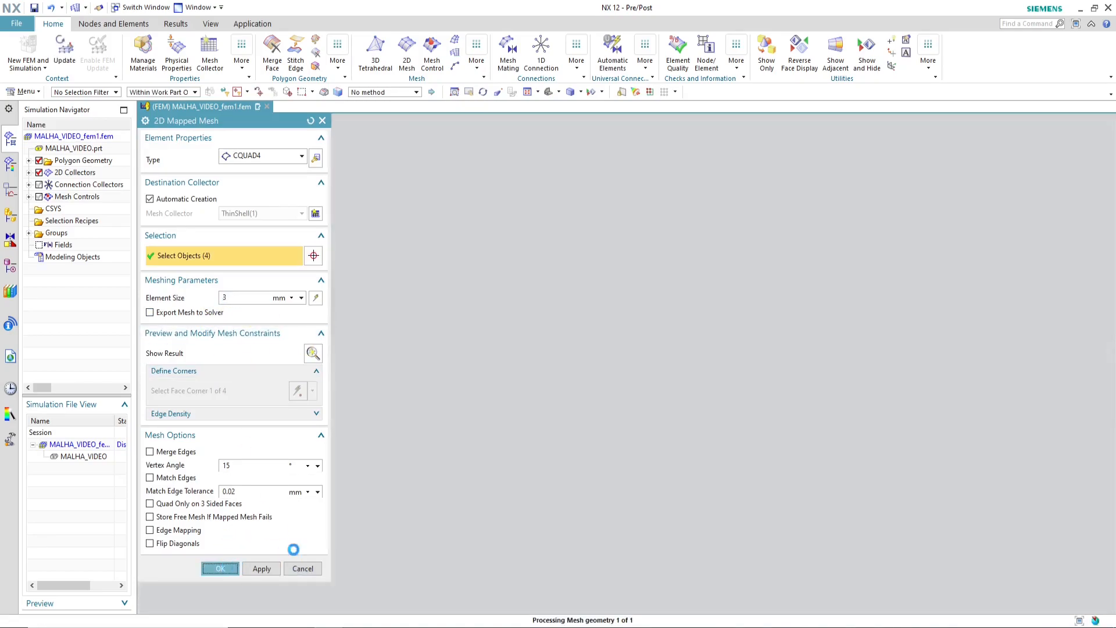
Step: Try to apply a 3 mm mapped mesh to the upper large side face between the small hole and the arc cutout
mouse_move(698, 399)
middle_mouse_down()
mouse_move(688, 407)
mouse_move(668, 394)
mouse_move(700, 400)
mouse_move(744, 374)
mouse_move(685, 382)
mouse_move(696, 399)
middle_mouse_up()
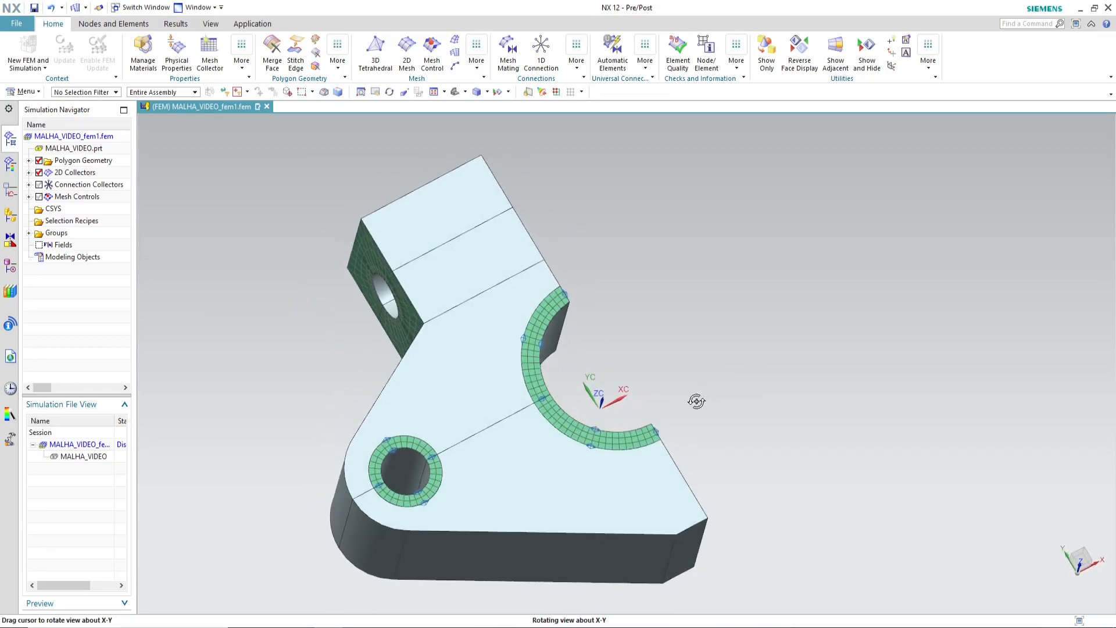
scroll(438, 357, "up", 3)
scroll(842, 331, "down", 3)
scroll(756, 333, "up", 3)
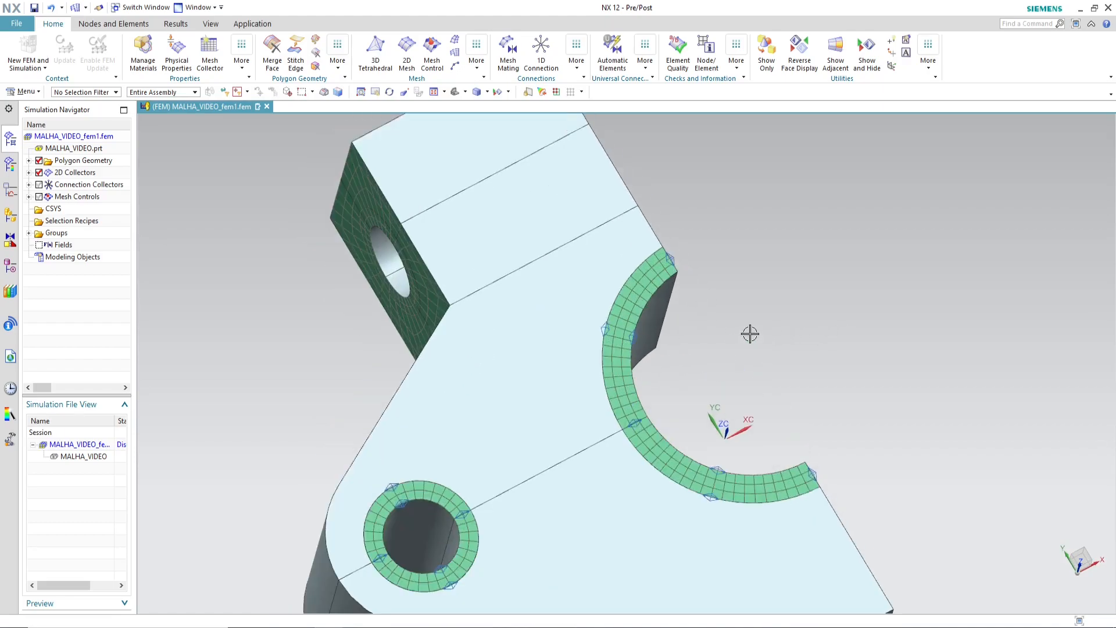
scroll(817, 440, "down", 2)
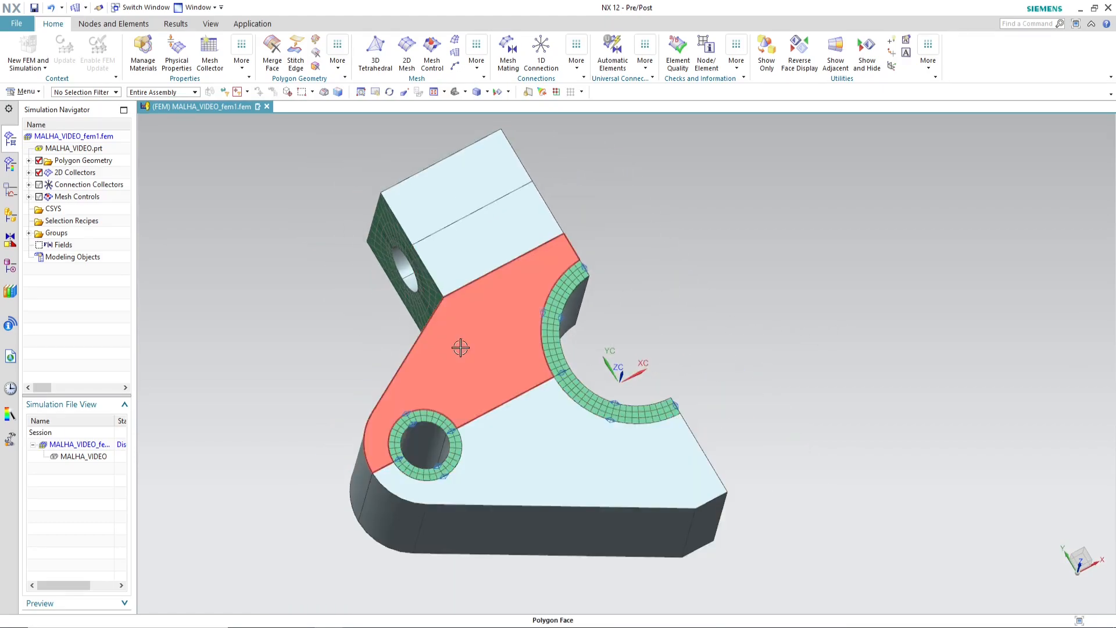
left_click(455, 51)
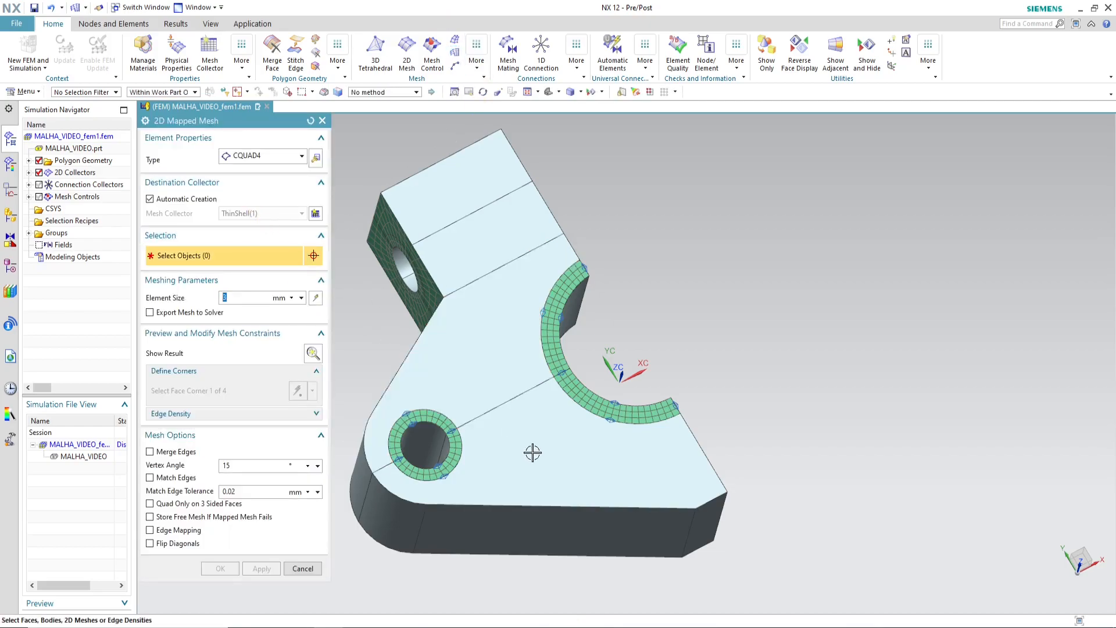
left_click(480, 366)
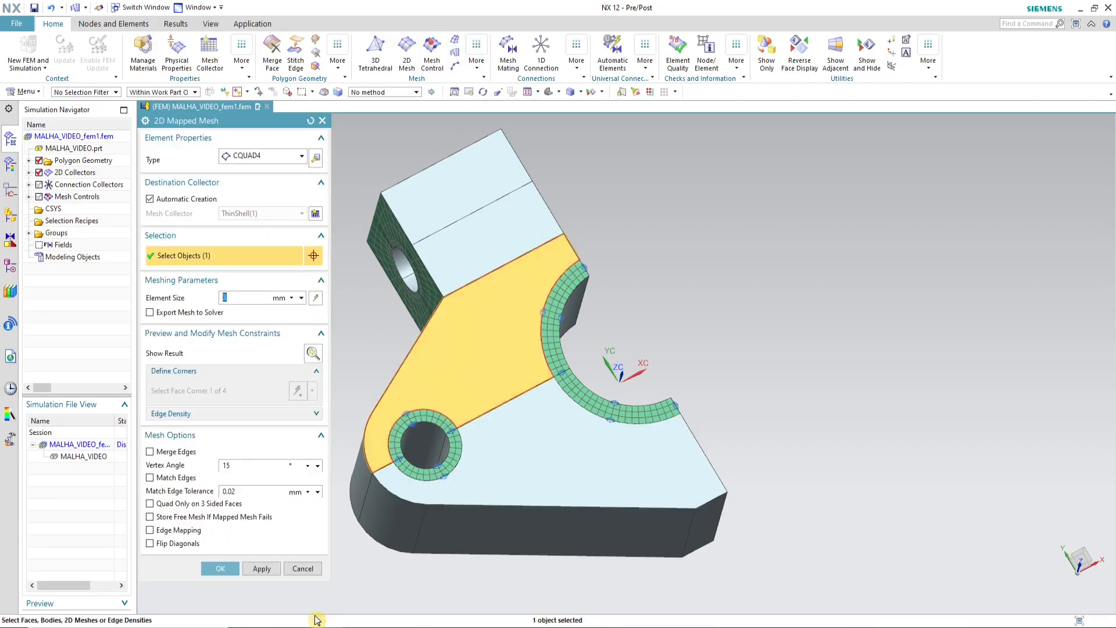
left_click(262, 569)
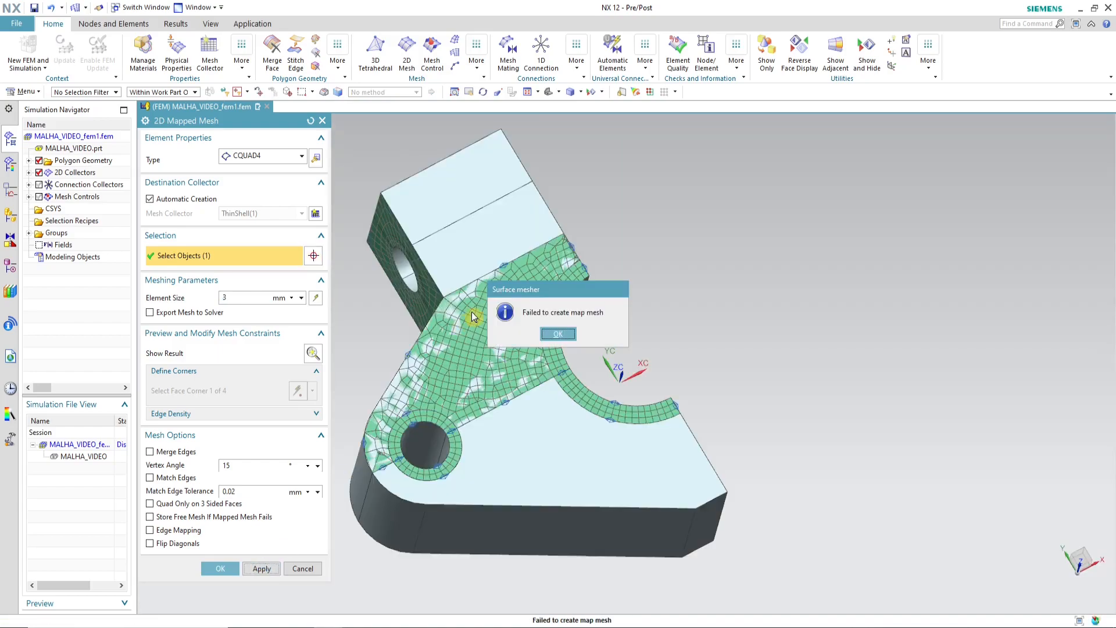
left_click(558, 334)
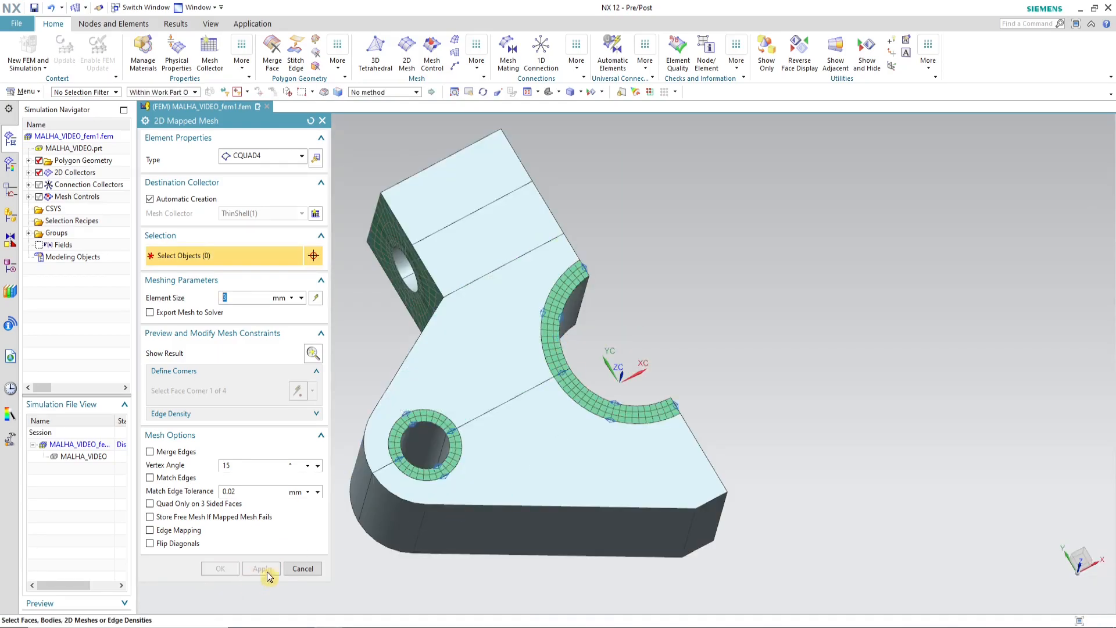
left_click(293, 568)
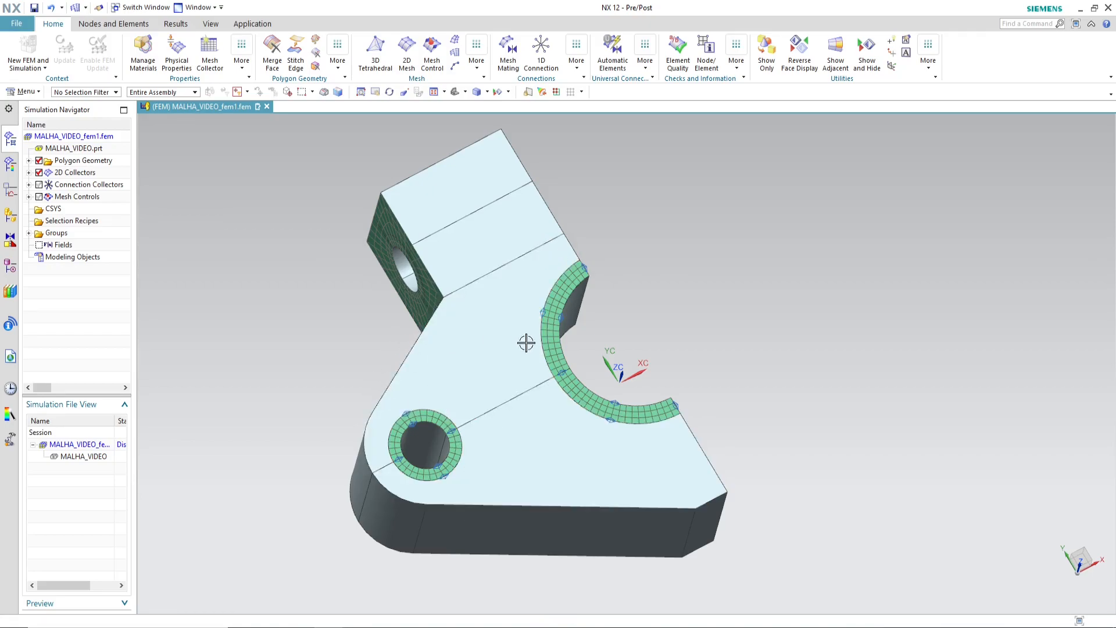
Step: Create a CQUAD4 2D Mesh with the Paver method and 5 mm elements on the two large side faces surrounding the ring meshes
middle_click_drag(621, 294, 516, 240)
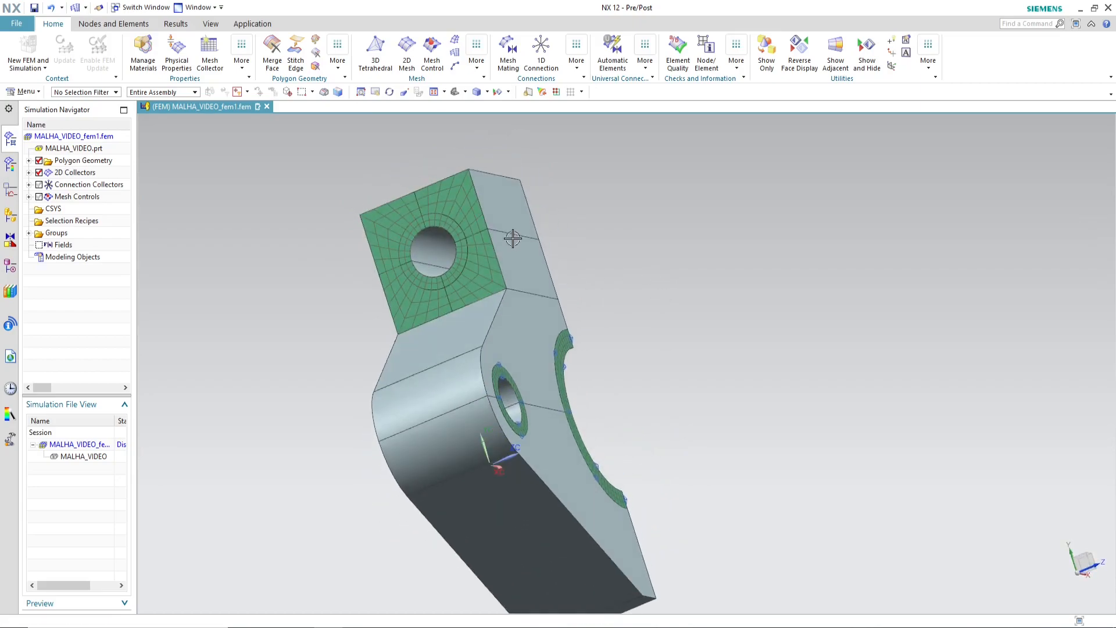
middle_click_drag(752, 320, 457, 151)
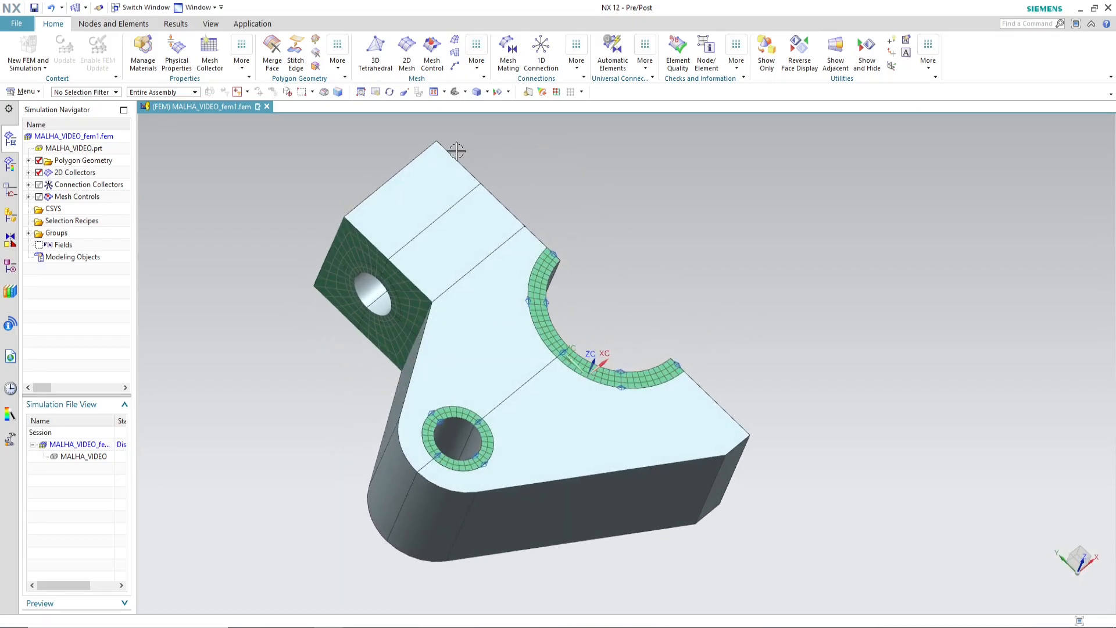
left_click(407, 56)
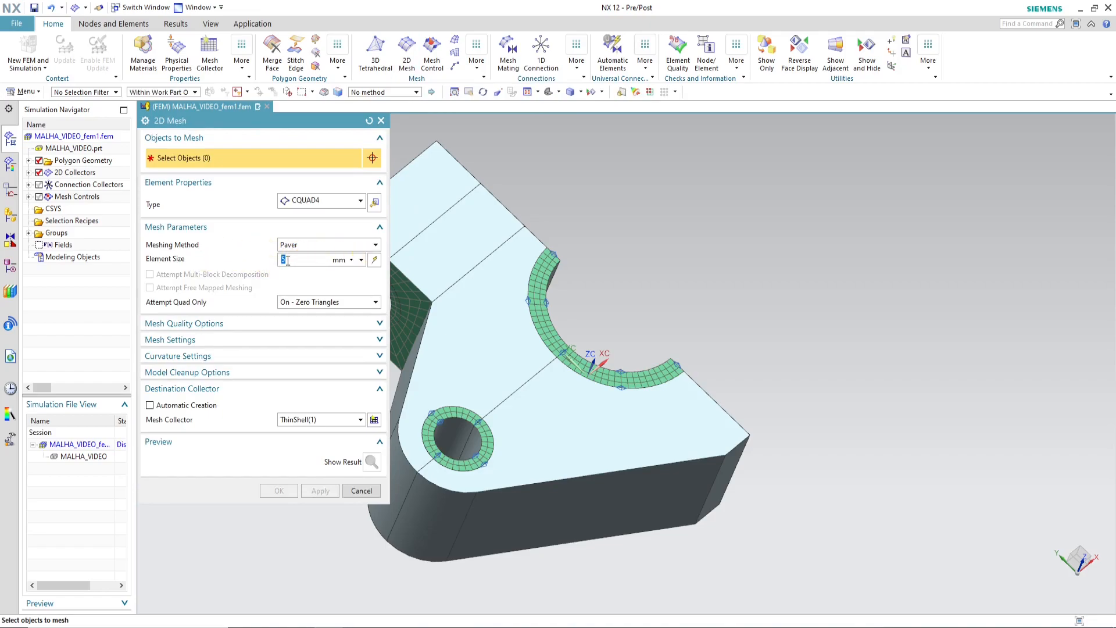
scroll(798, 261, "down", 3)
scroll(650, 279, "up", 3)
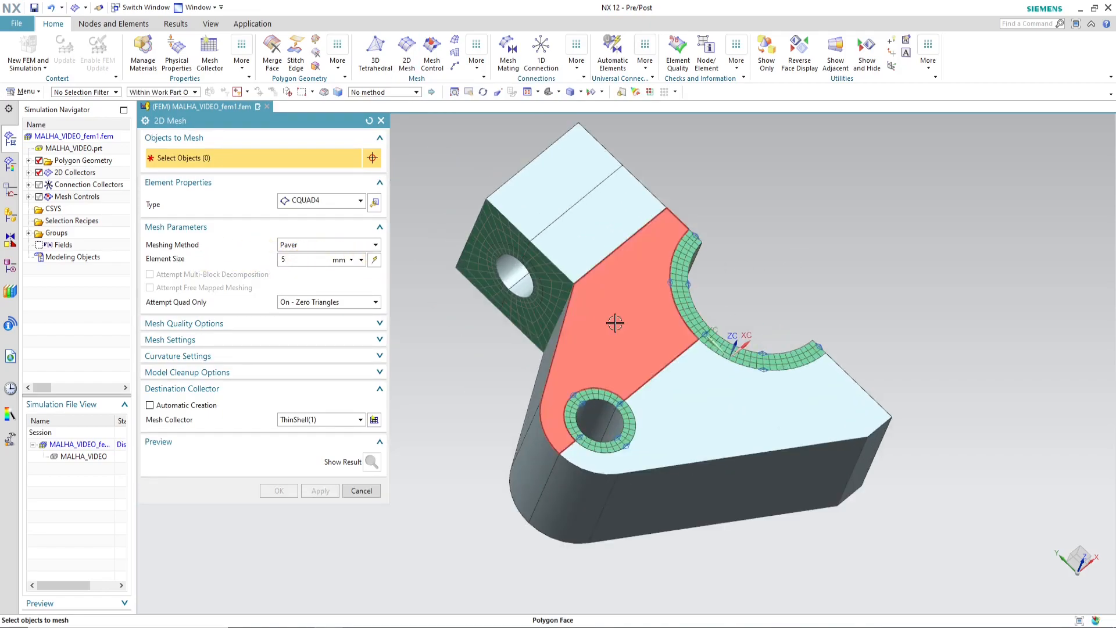
left_click(618, 324)
left_click(715, 410)
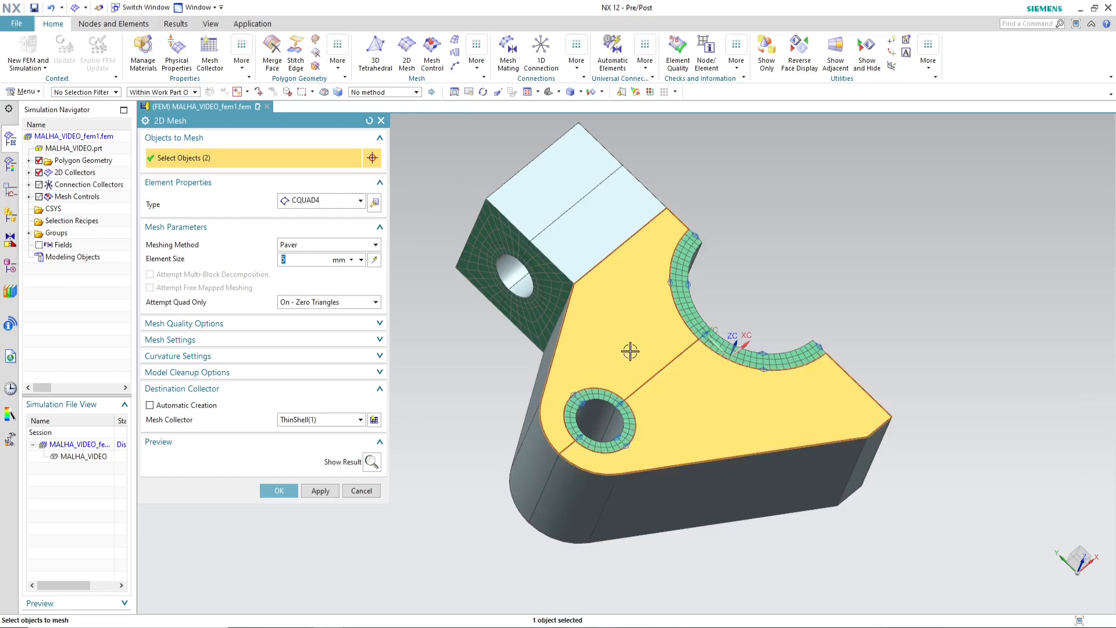
left_click(281, 490)
Step: Examine the paved mesh on the flange's side faces and list the meshes inside collectors ThinShell(1) to ThinShell(6)
middle_click_drag(847, 294, 827, 316)
scroll(640, 321, "up", 3)
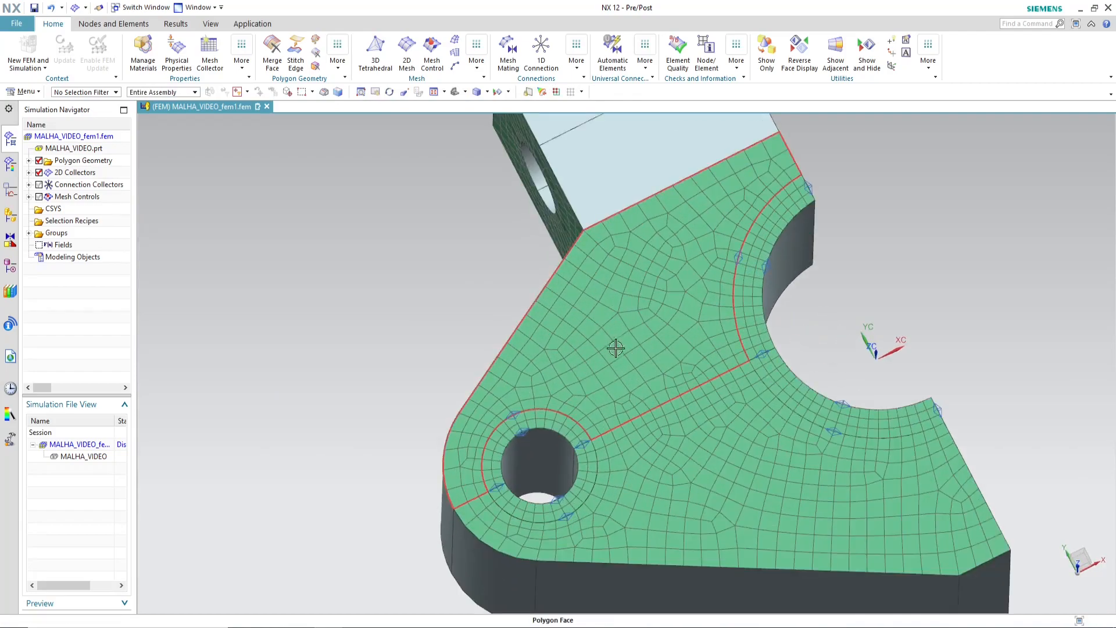
scroll(578, 343, "down", 2)
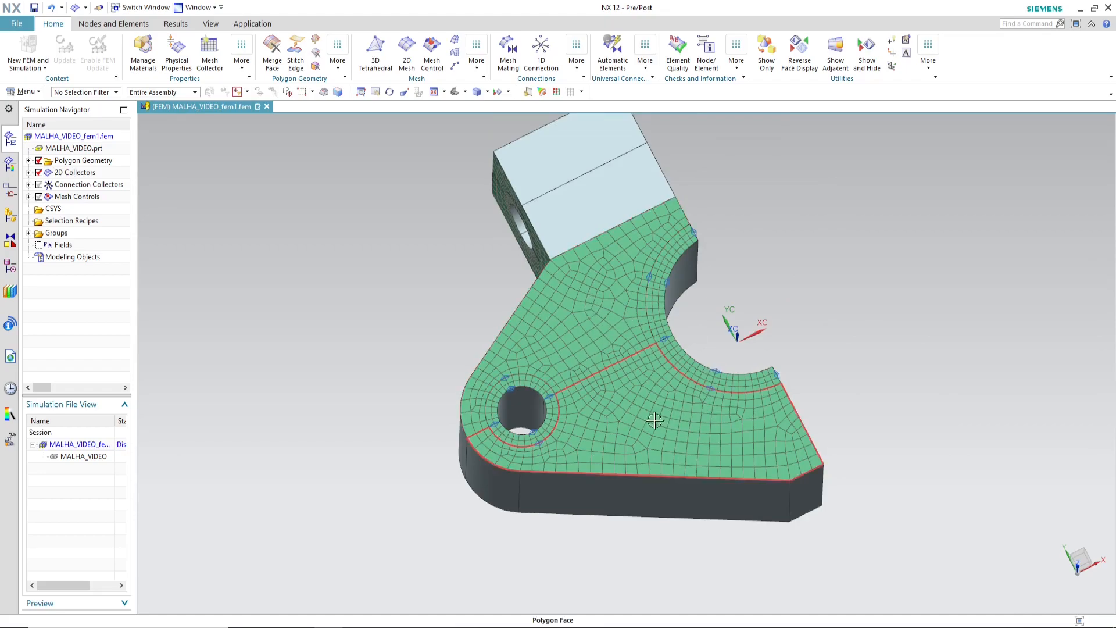
mouse_move(784, 291)
middle_mouse_down()
mouse_move(766, 319)
mouse_move(847, 302)
mouse_move(812, 312)
mouse_move(773, 302)
middle_mouse_up()
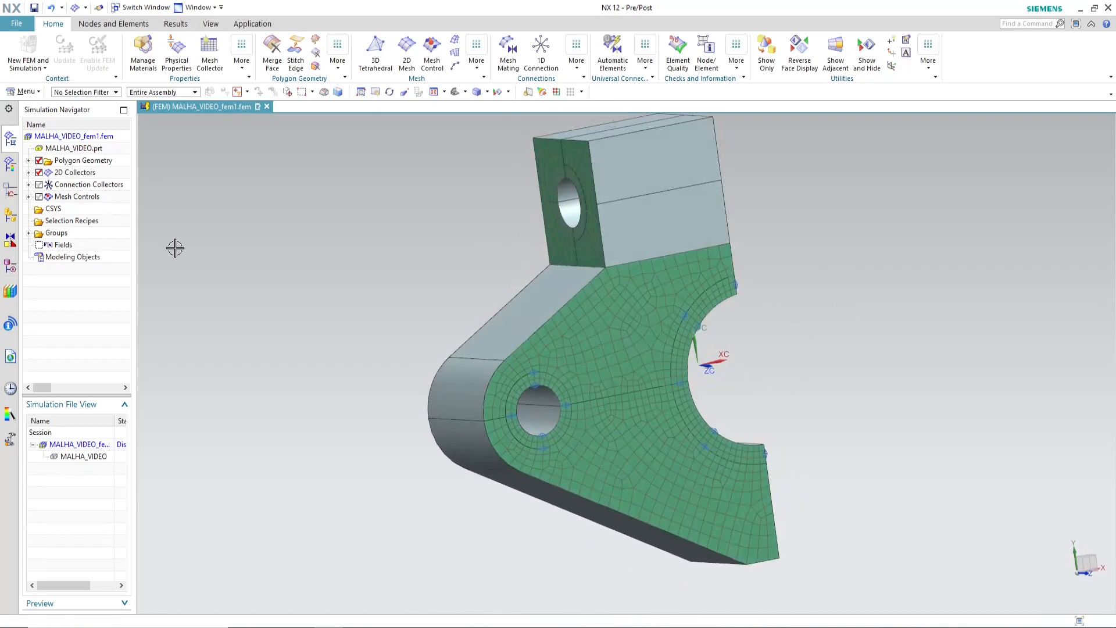
left_click(29, 173)
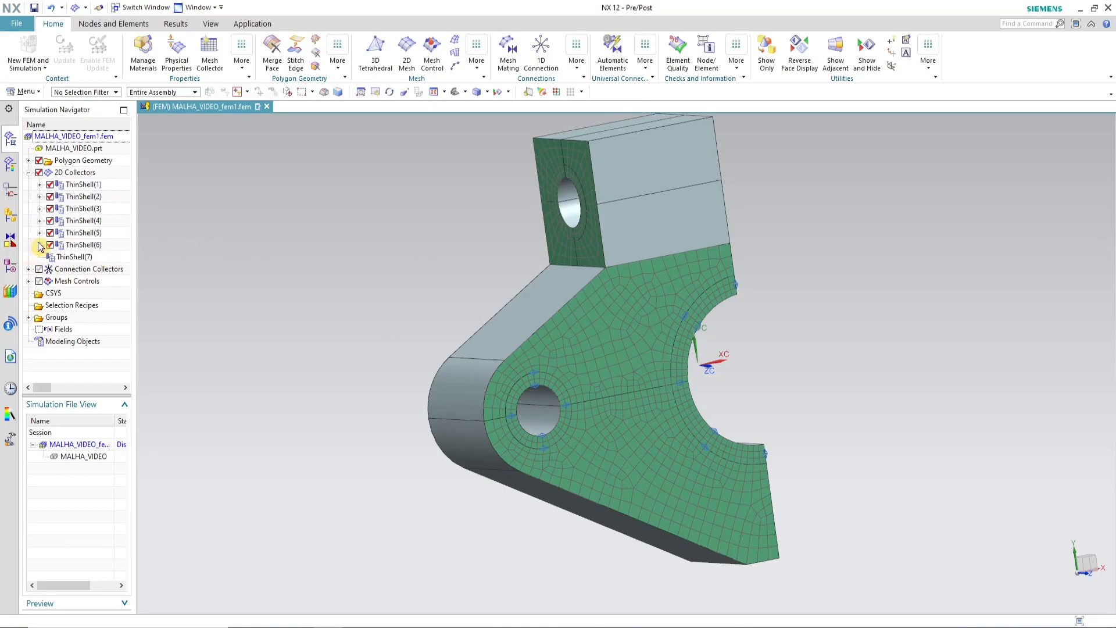
left_click(40, 244)
left_click(39, 232)
left_click(40, 221)
left_click(40, 209)
left_click(39, 197)
left_click(39, 184)
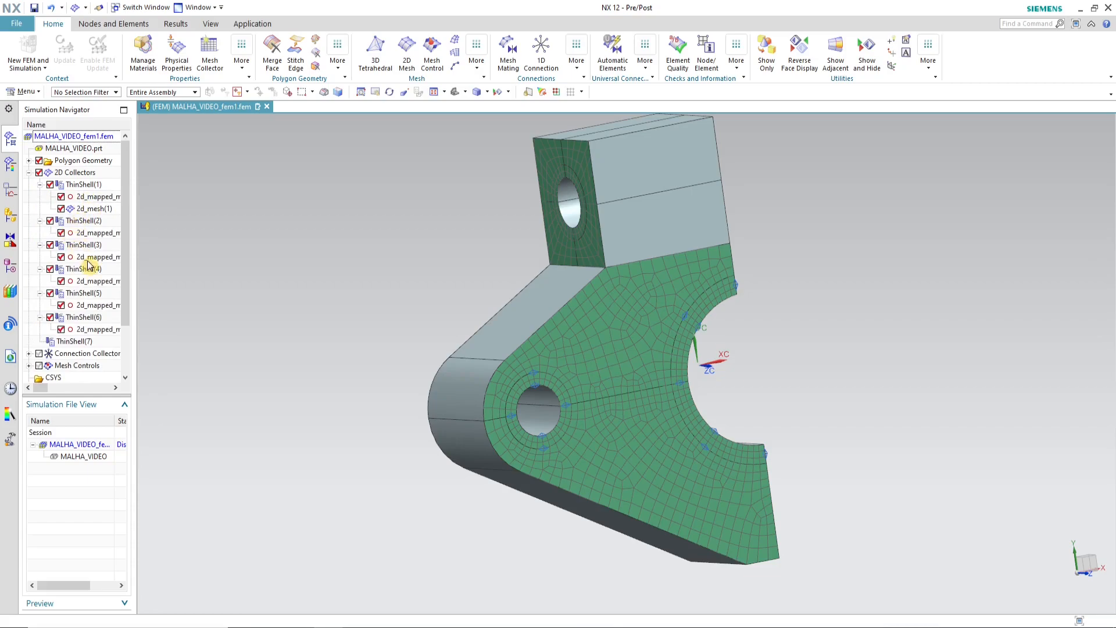
Step: Turn off Export Mesh to Solver in the mesh associated data of 2d_mesh(1) under ThinShell(1)
left_click(91, 210)
right_click(85, 210)
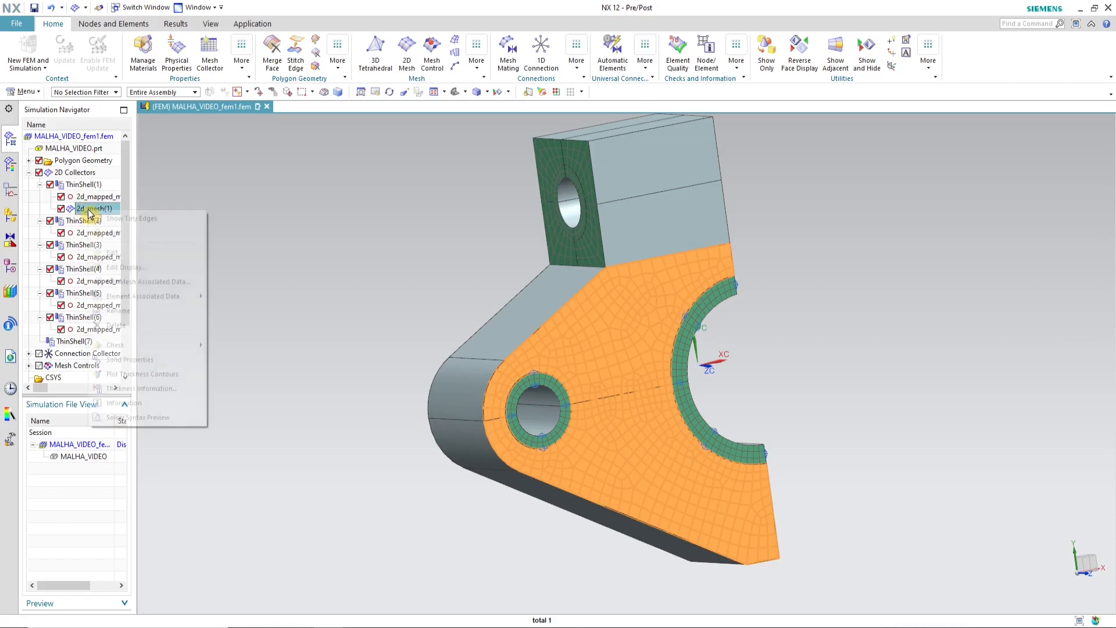
left_click(154, 254)
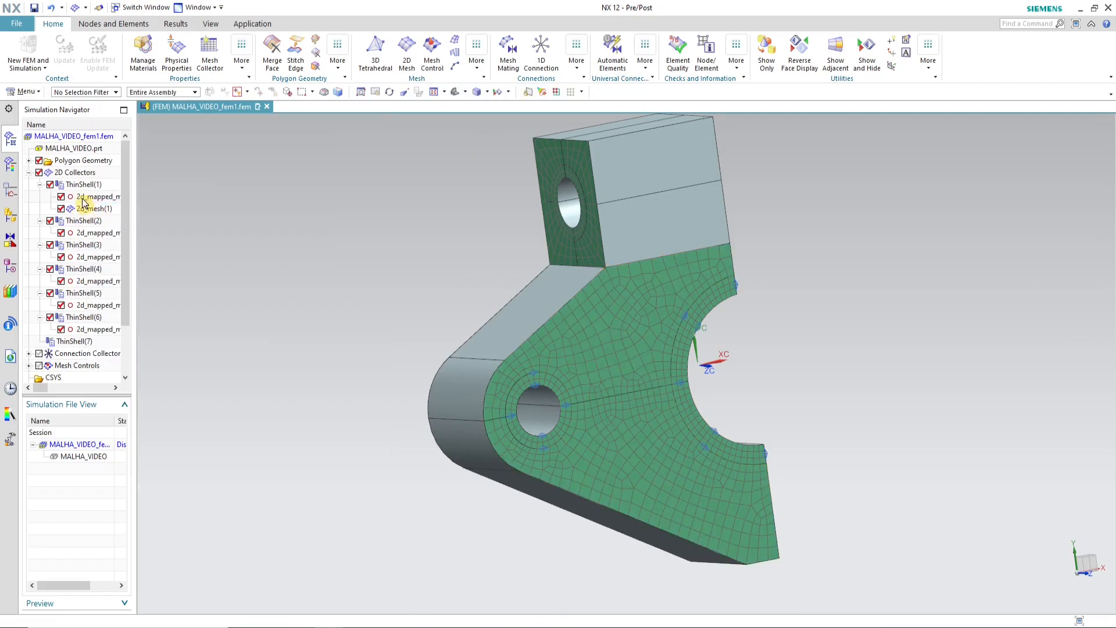
left_click(85, 207)
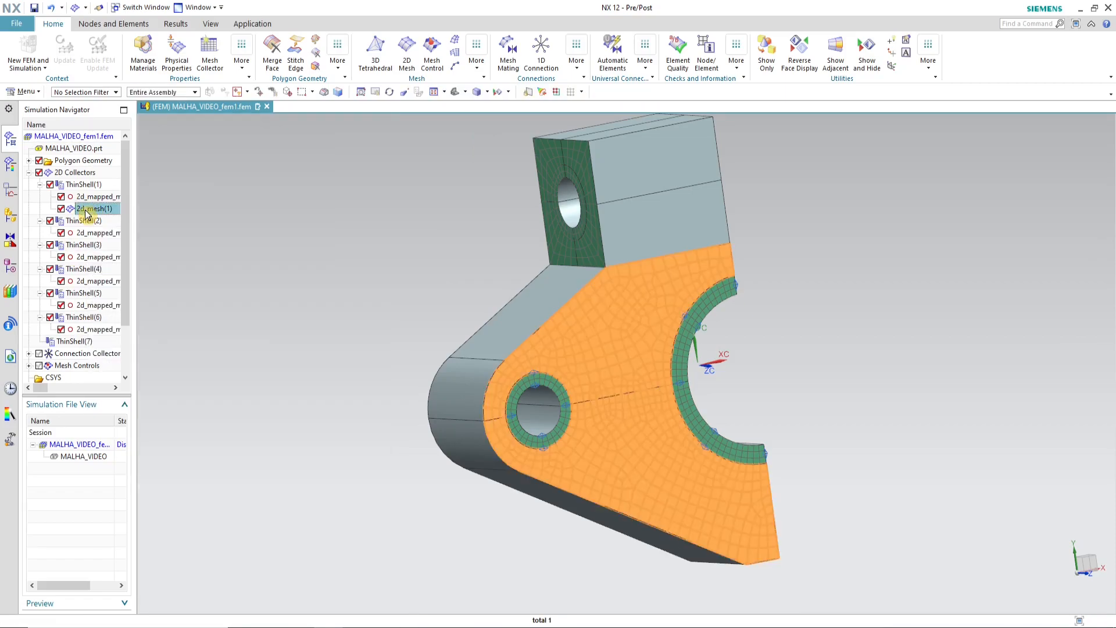
right_click(85, 210)
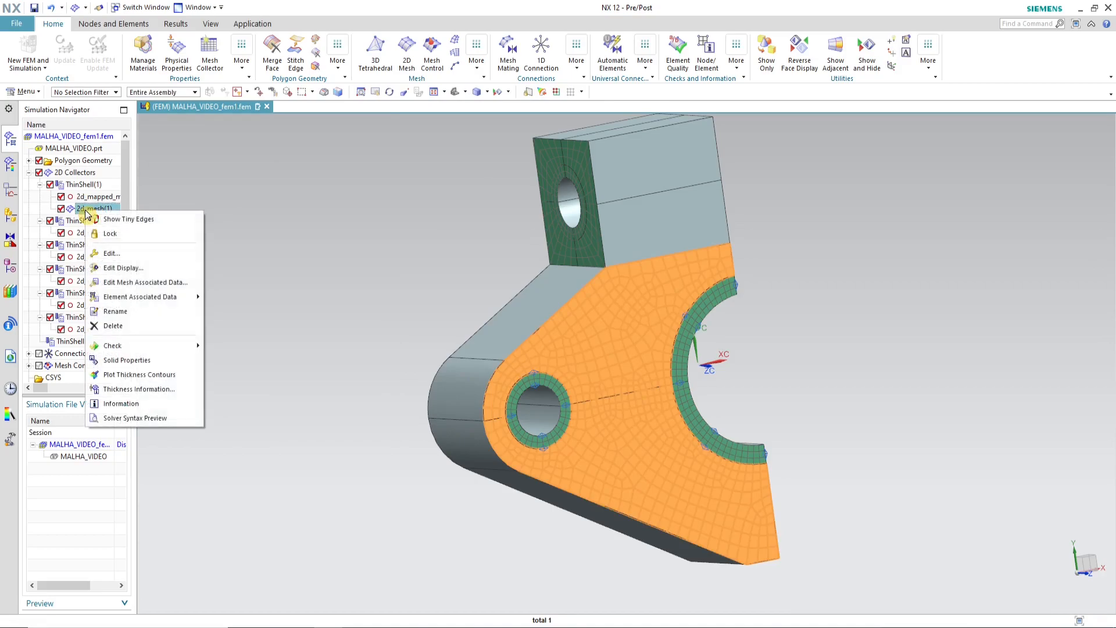
left_click(180, 284)
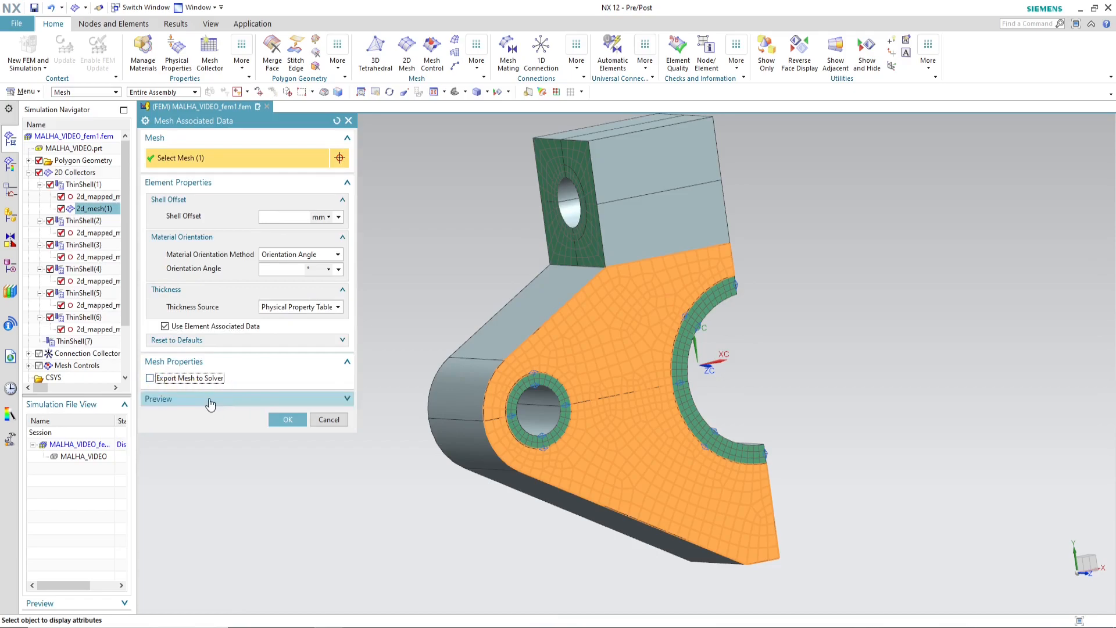
left_click(288, 419)
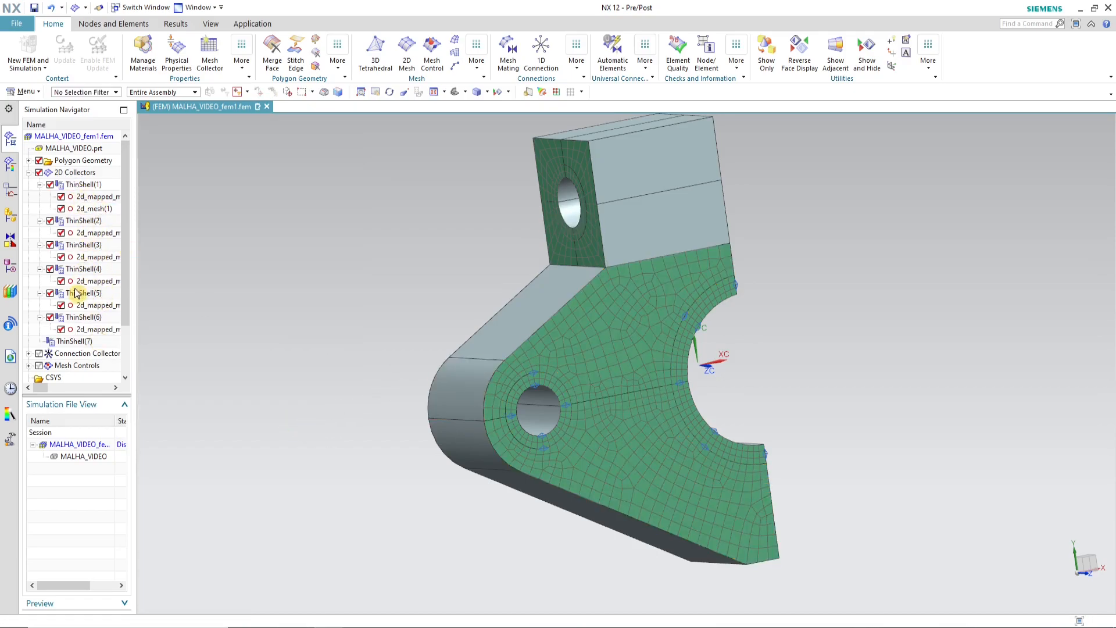
left_click(40, 185)
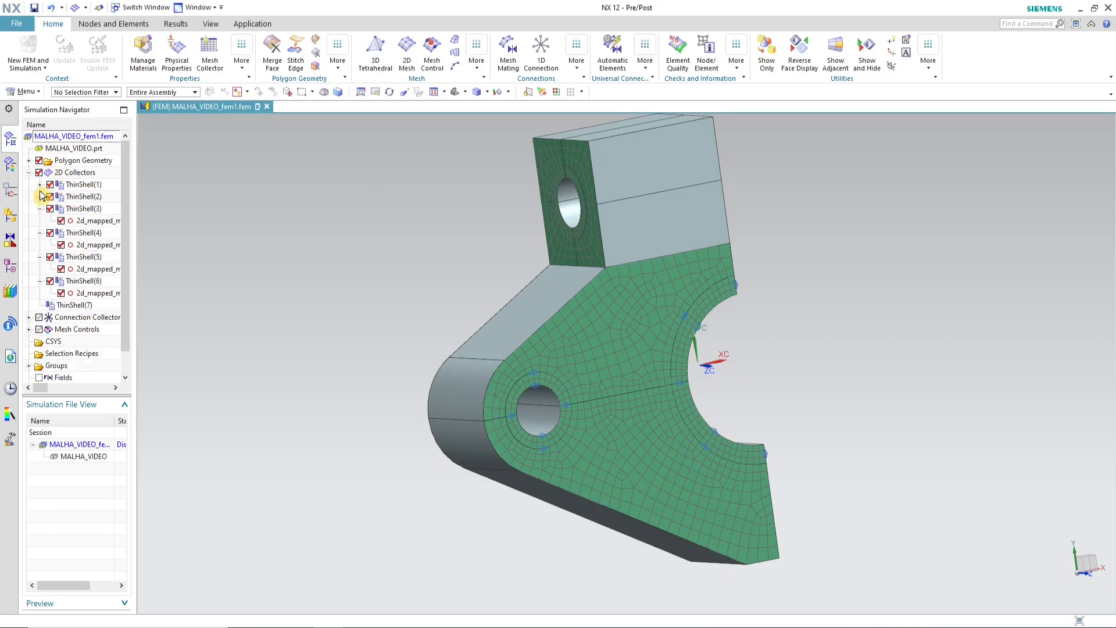
left_click(29, 172)
Step: Create a 4 mm CHEXA(8) 3D Swept Mesh of type Until Target from the upper large side face to its opposite face
middle_click_drag(474, 366, 721, 393)
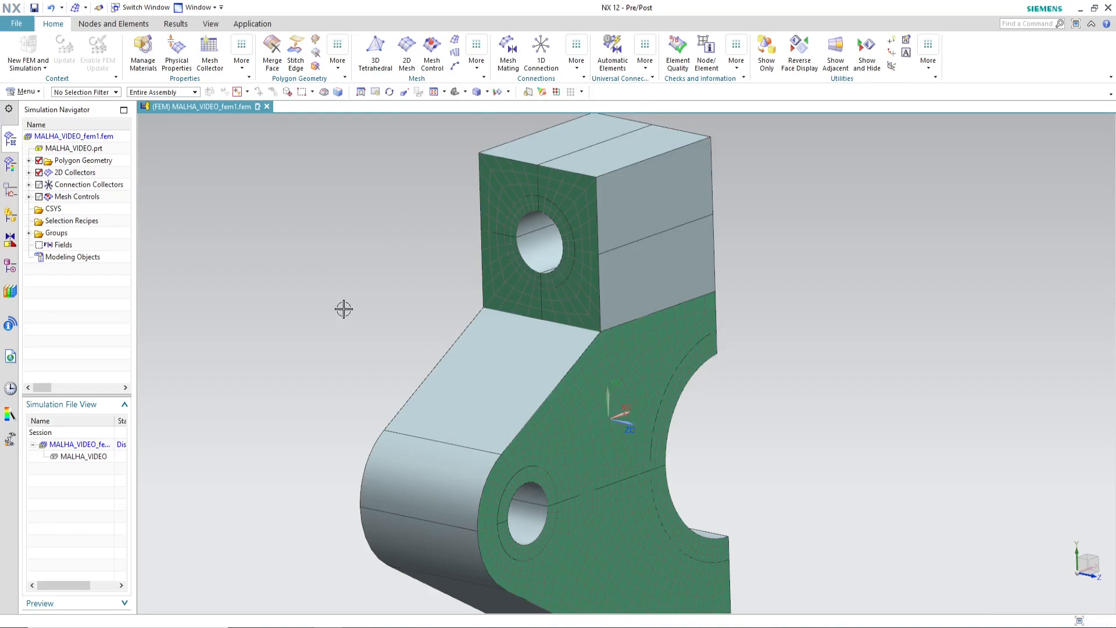
mouse_move(721, 426)
middle_mouse_down()
mouse_move(677, 431)
mouse_move(732, 414)
mouse_move(727, 424)
mouse_move(717, 416)
middle_mouse_up()
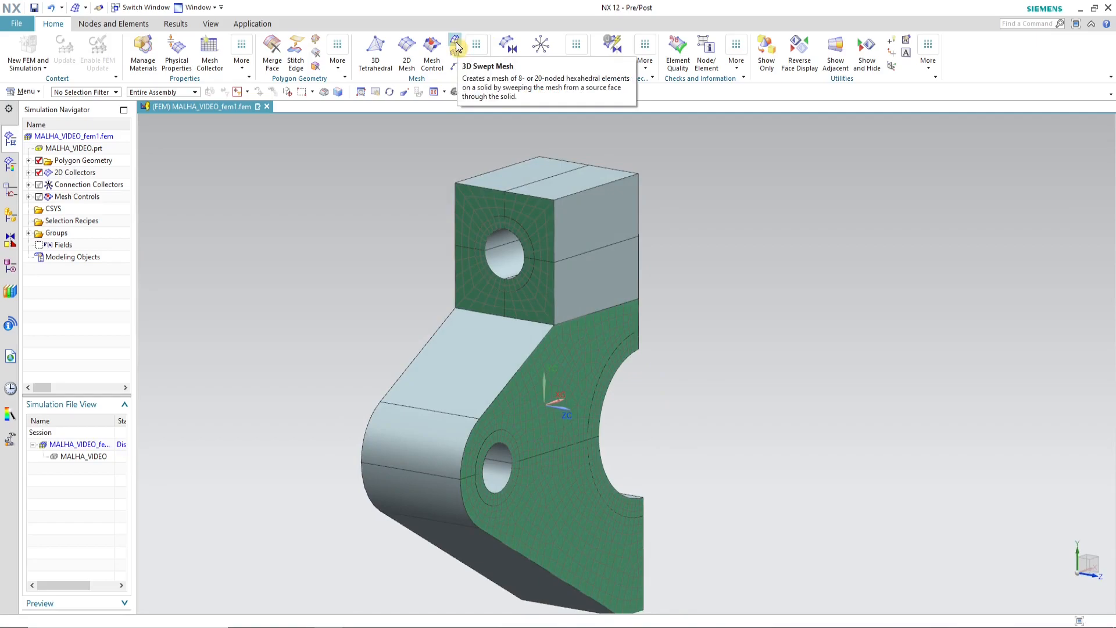
left_click(456, 46)
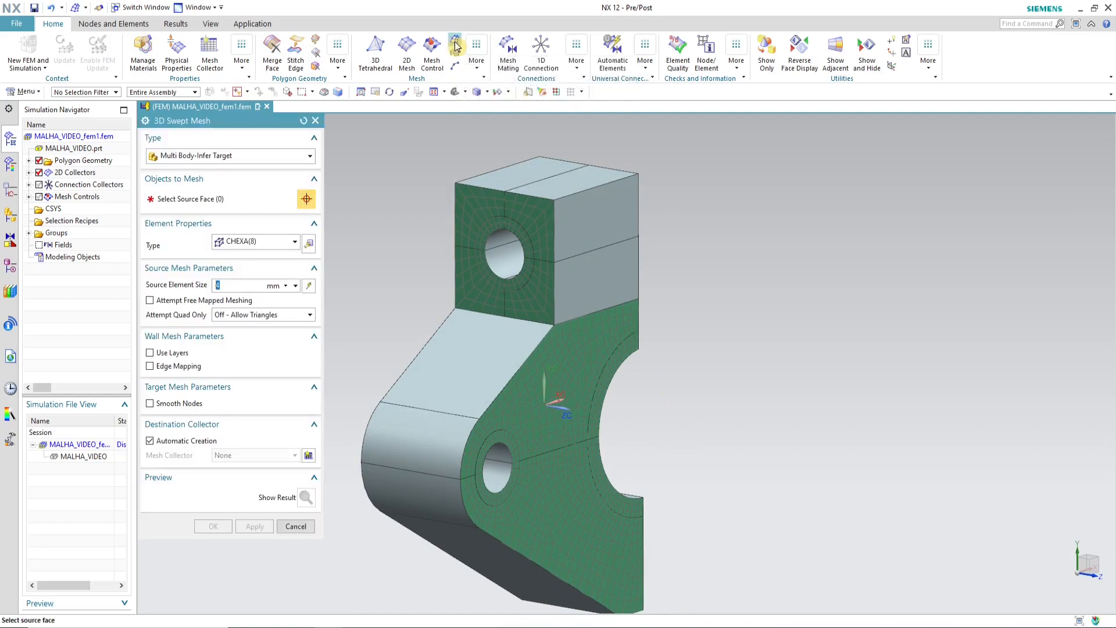
left_click(196, 157)
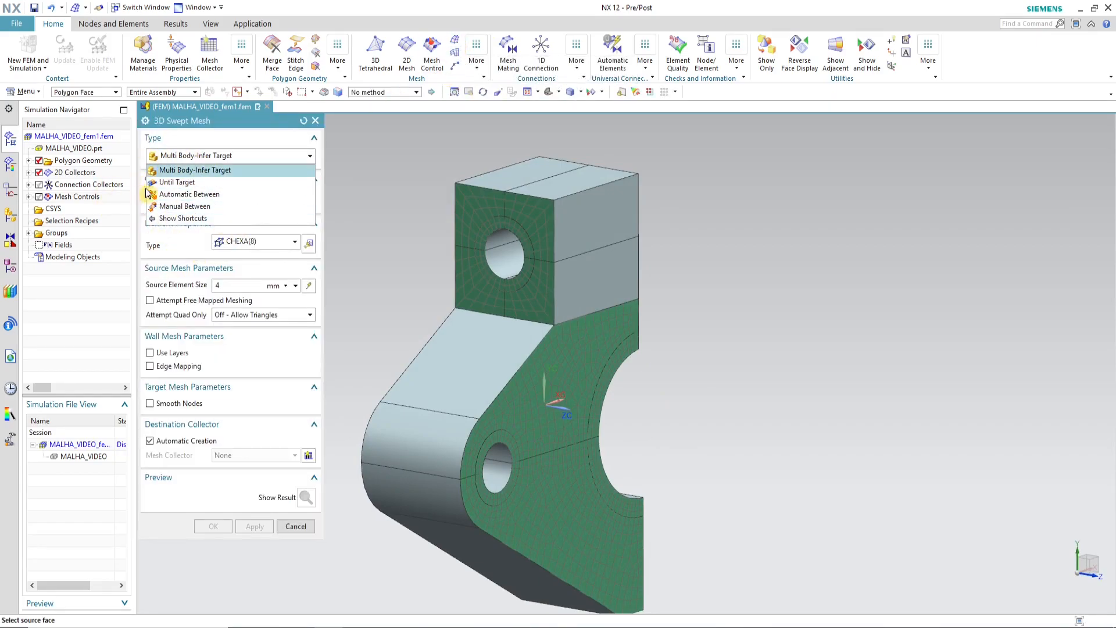
left_click(204, 184)
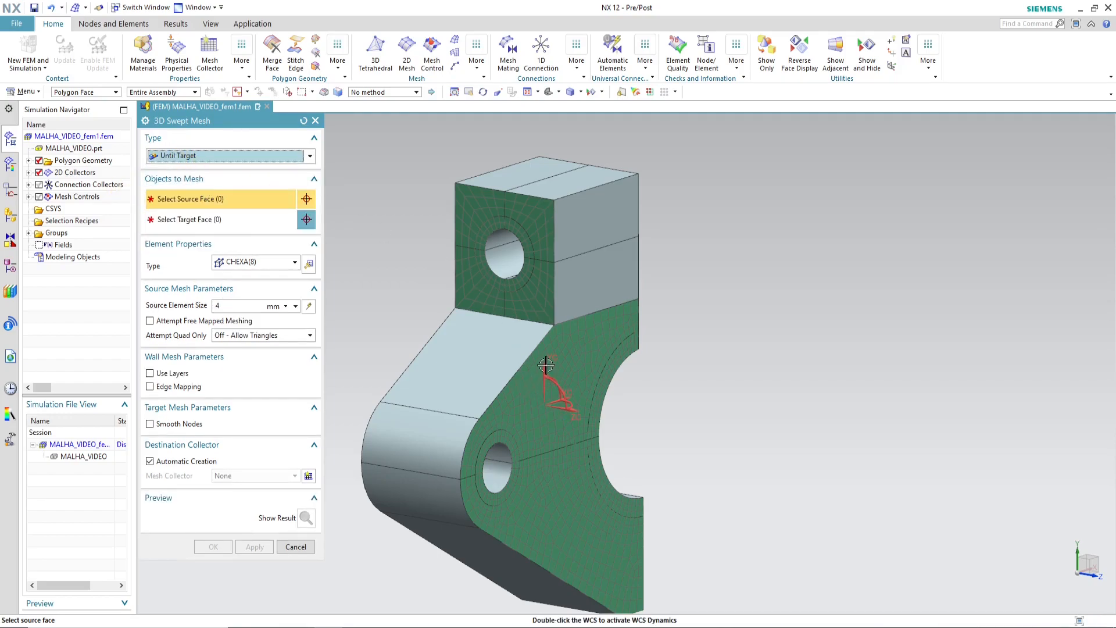
left_click(594, 342)
mouse_move(693, 394)
middle_mouse_down()
mouse_move(624, 366)
mouse_move(648, 389)
mouse_move(662, 377)
mouse_move(685, 386)
middle_mouse_up()
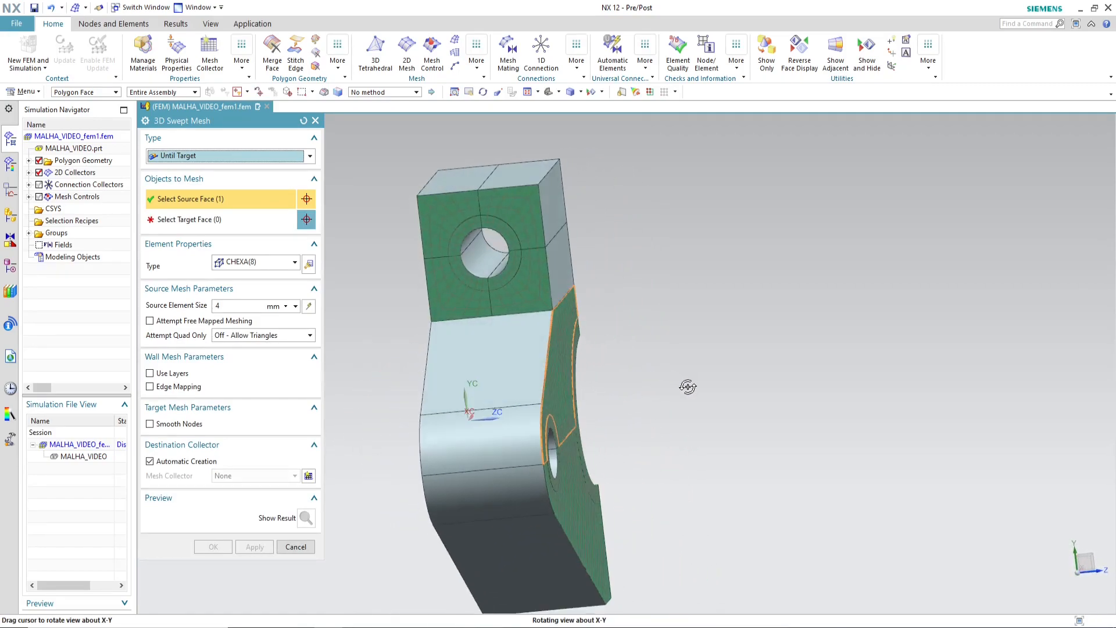
left_click(195, 227)
middle_click_drag(608, 356, 653, 356)
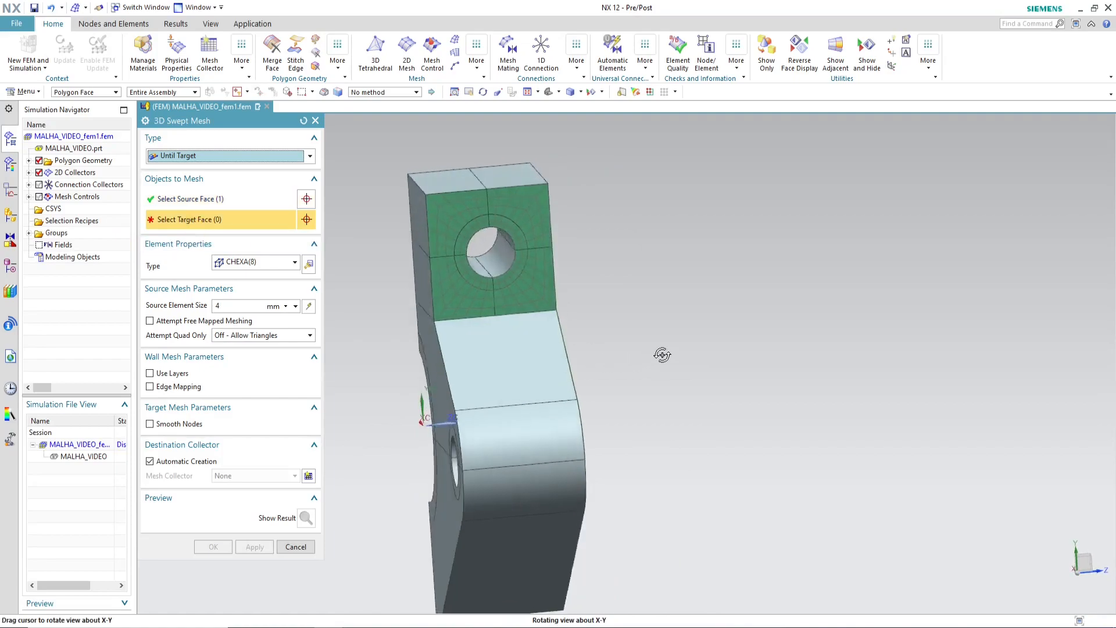
scroll(519, 374, "up", 5)
left_click(480, 377)
middle_click_drag(760, 327, 653, 341)
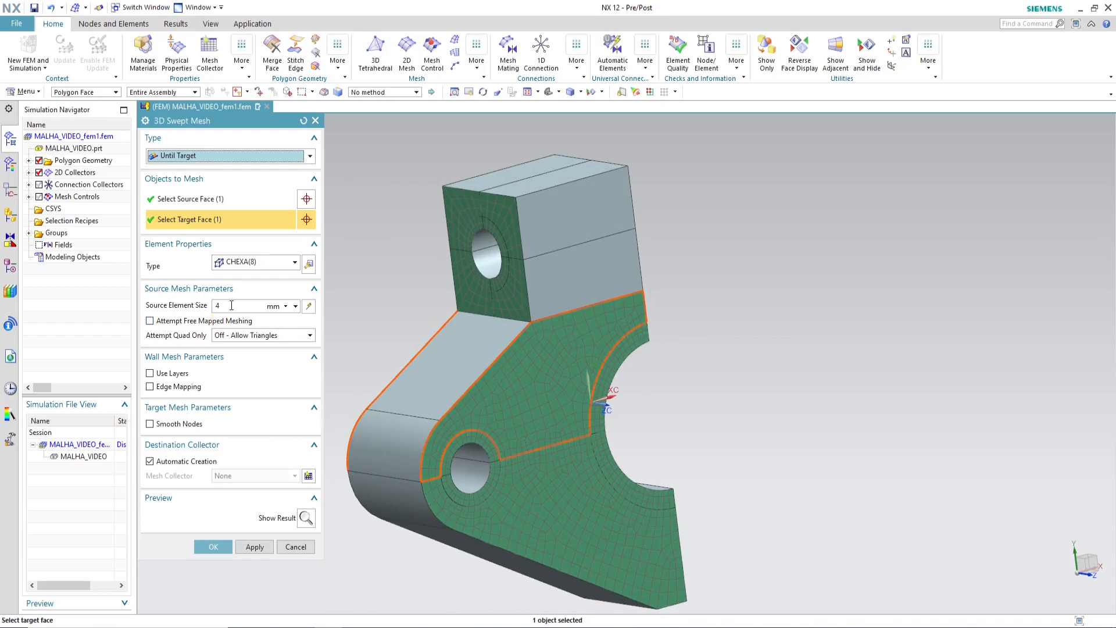
left_click(213, 547)
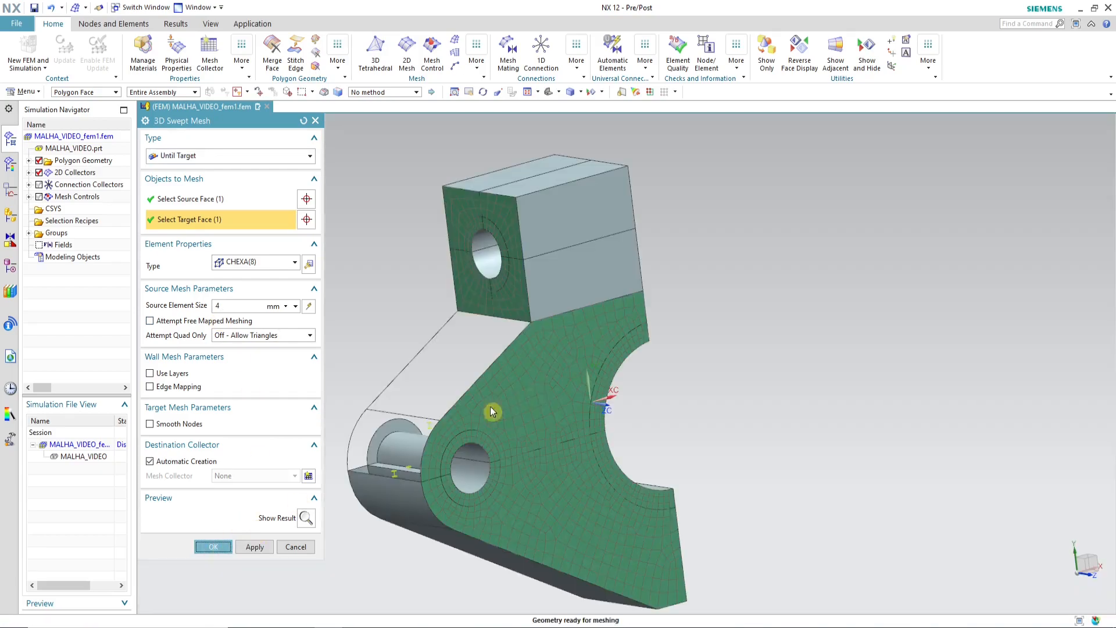
Step: Create a 4 mm CHEXA(8) Multi Body-Infer Target swept mesh from the two lower outer faces of the square end face
middle_click_drag(778, 370, 813, 361)
scroll(497, 314, "up", 5)
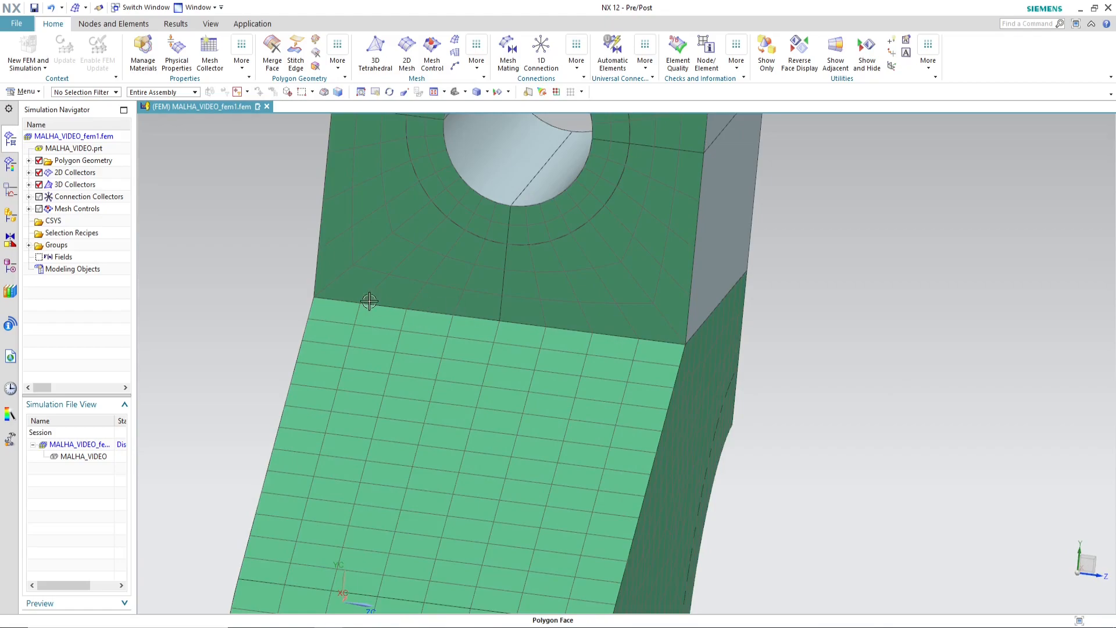
scroll(512, 297, "down", 5)
middle_click_drag(643, 332, 676, 412)
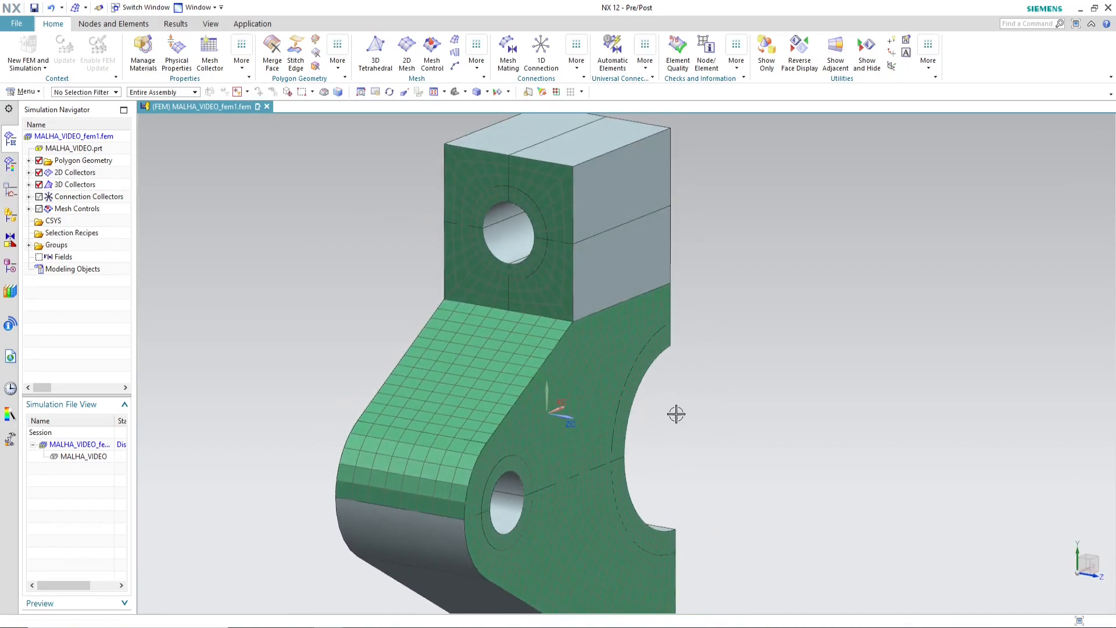
scroll(676, 411, "down", 2)
middle_click_drag(765, 393, 811, 409)
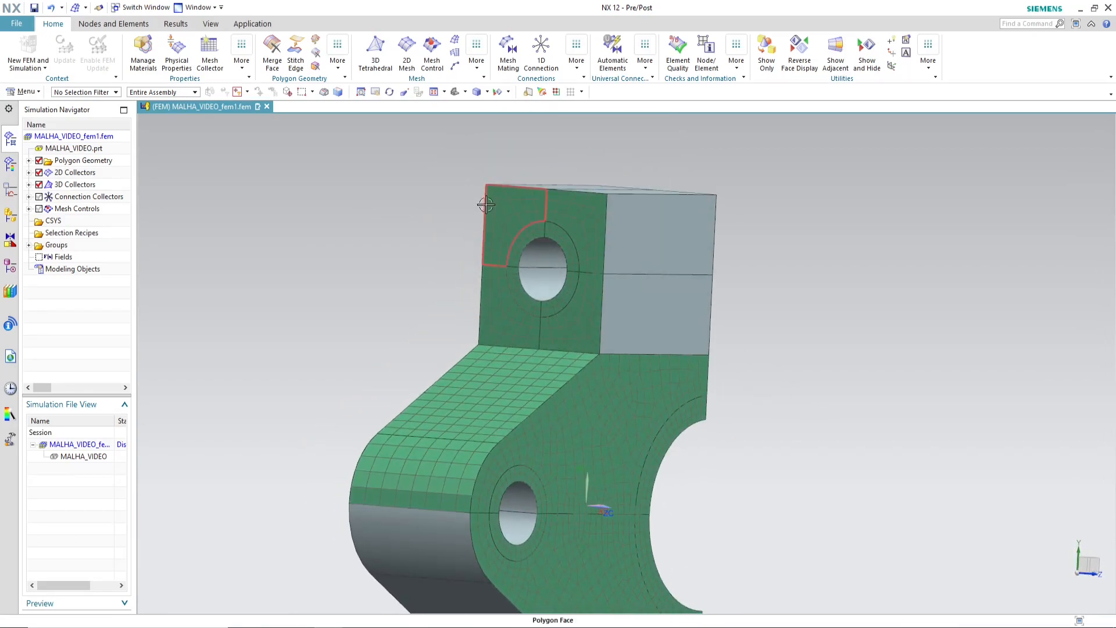
left_click(454, 52)
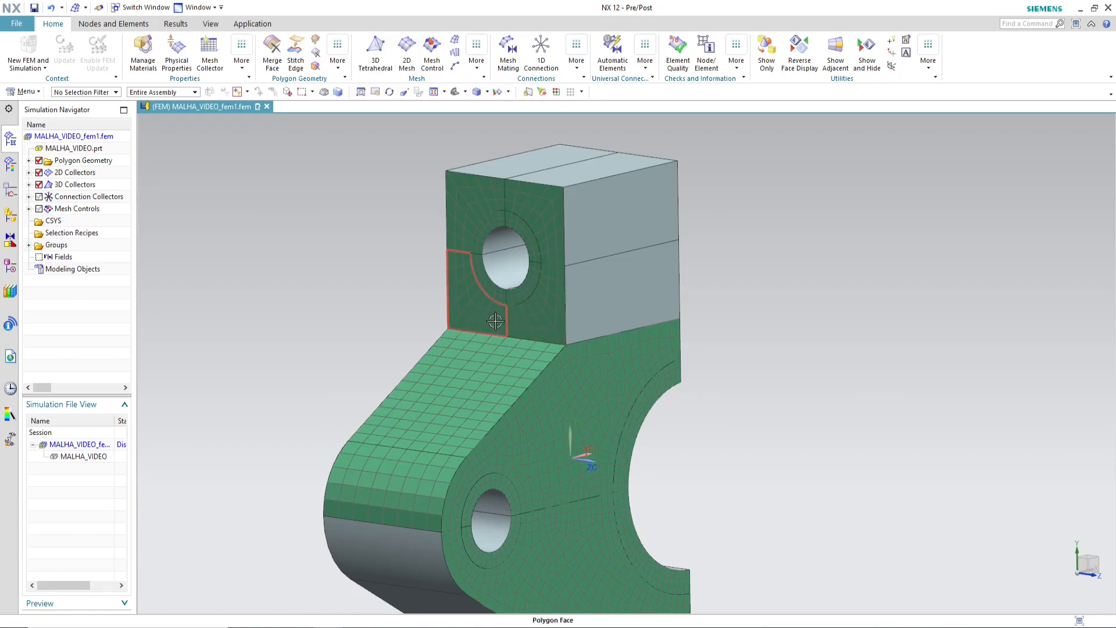
left_click(454, 39)
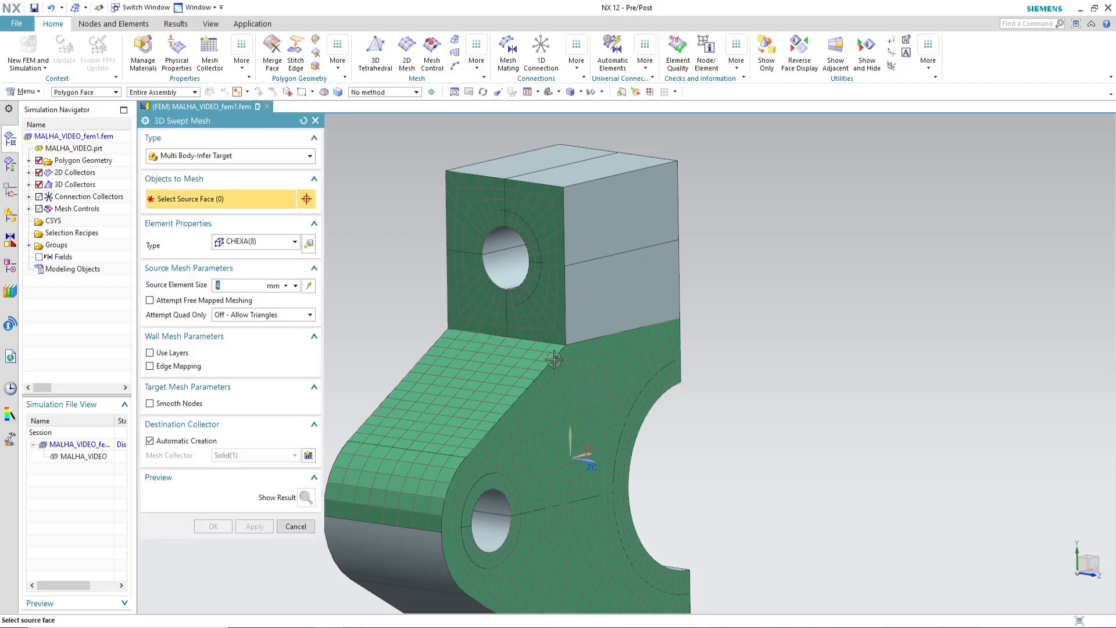
left_click(543, 324)
left_click(469, 310)
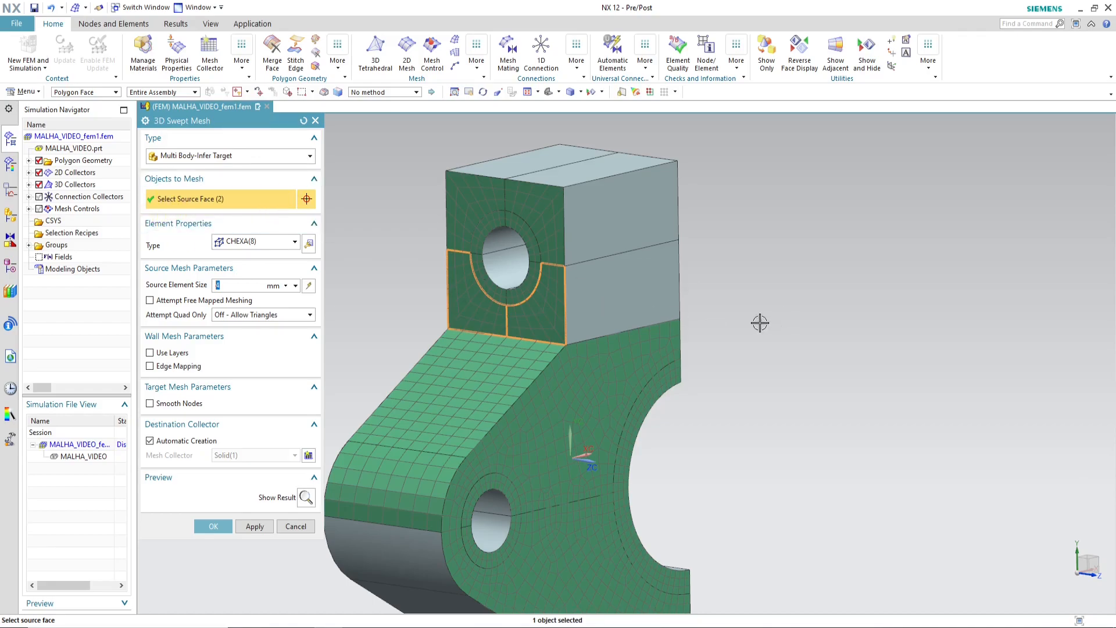
middle_click_drag(763, 322, 581, 302)
middle_click_drag(694, 285, 750, 291)
left_click(214, 526)
Step: Create a 4 mm CHEXA(8) swept mesh from the four upper source faces of the square end, including the upper ring around its hole
middle_click_drag(694, 330, 634, 345)
middle_click_drag(714, 349, 797, 388)
left_click(453, 42)
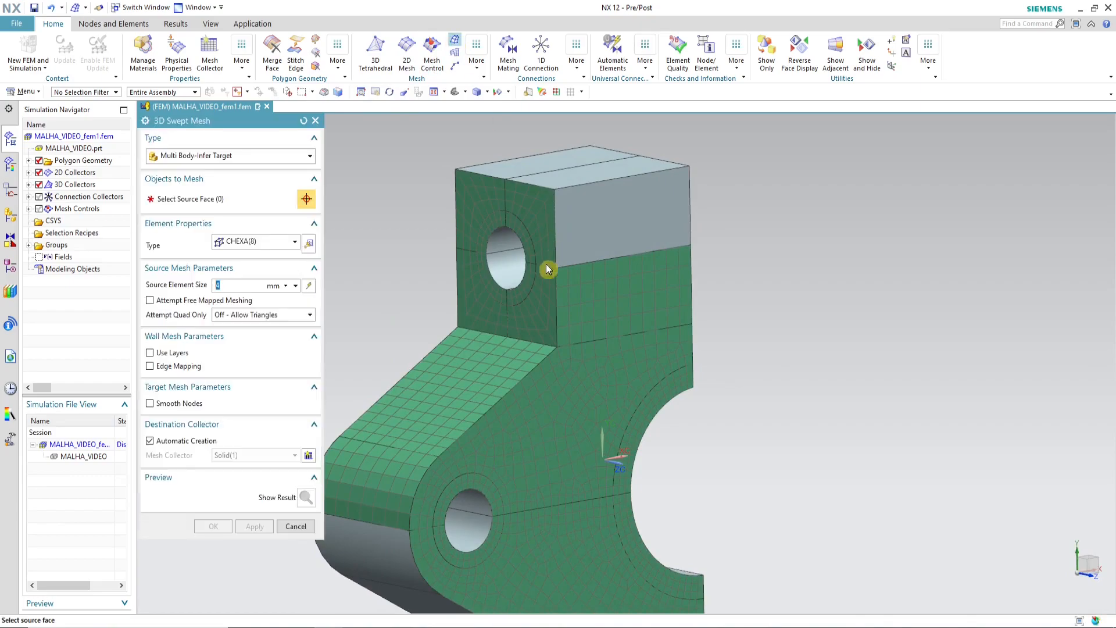
left_click(526, 241)
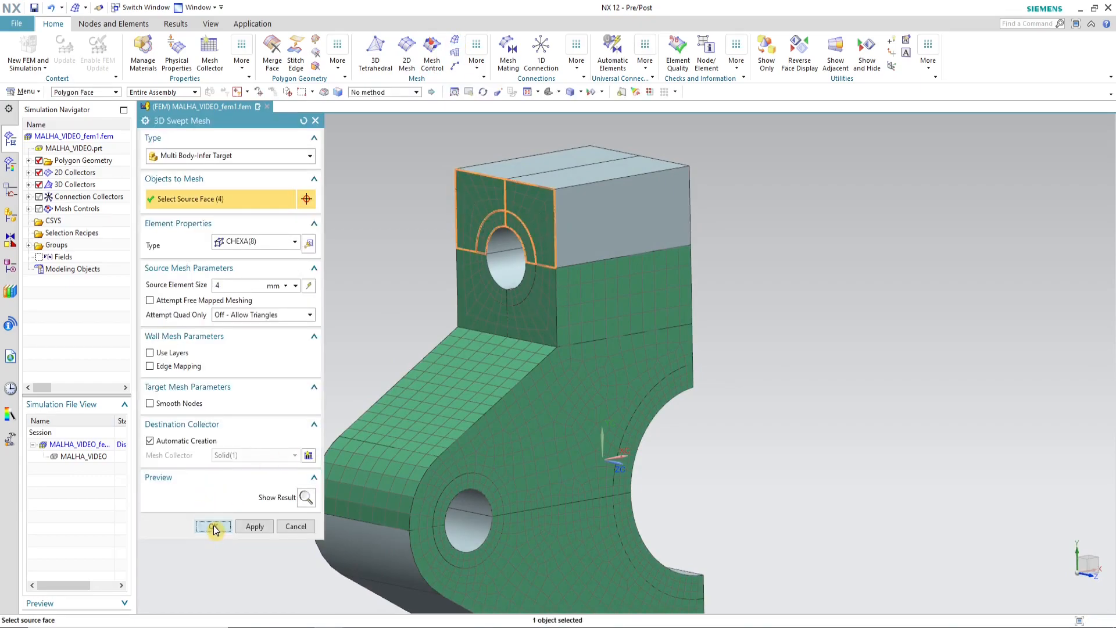
left_click(214, 527)
Step: Create a 4 mm CHEXA(8) swept mesh from the two lower ring faces around the square end's hole
middle_click_drag(752, 326, 807, 331)
left_click(455, 45)
left_click(513, 294)
left_click(536, 295)
left_click(214, 526)
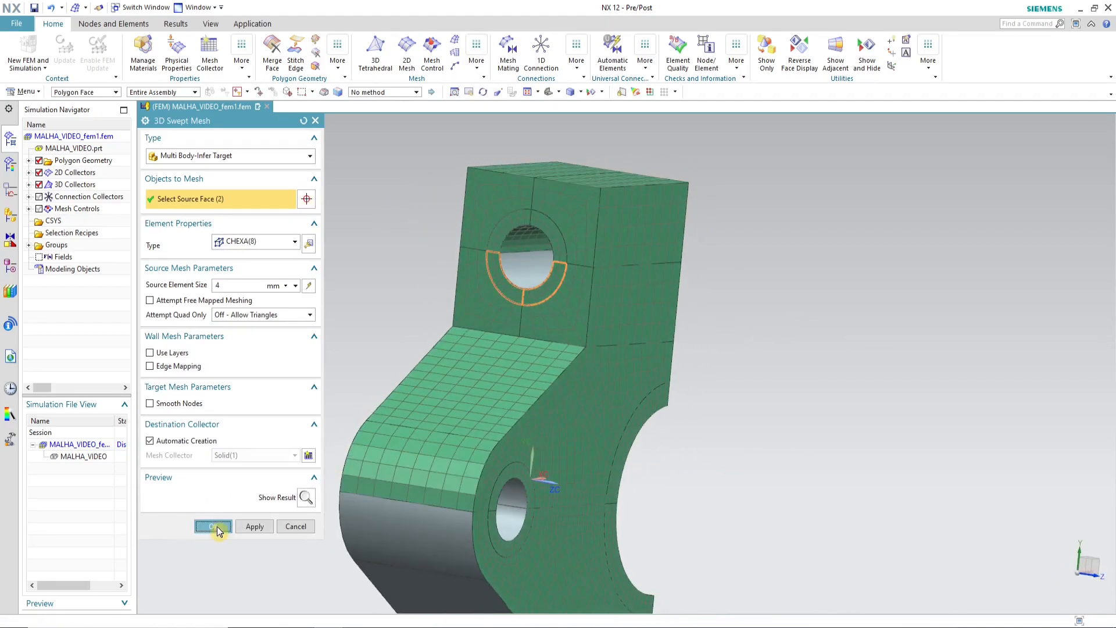
Step: Create a 4 mm CHEXA(8) swept mesh from both arc cutout rings, the lower large side face and the small hole's lower ring
middle_click_drag(771, 359, 697, 326)
left_click(457, 40)
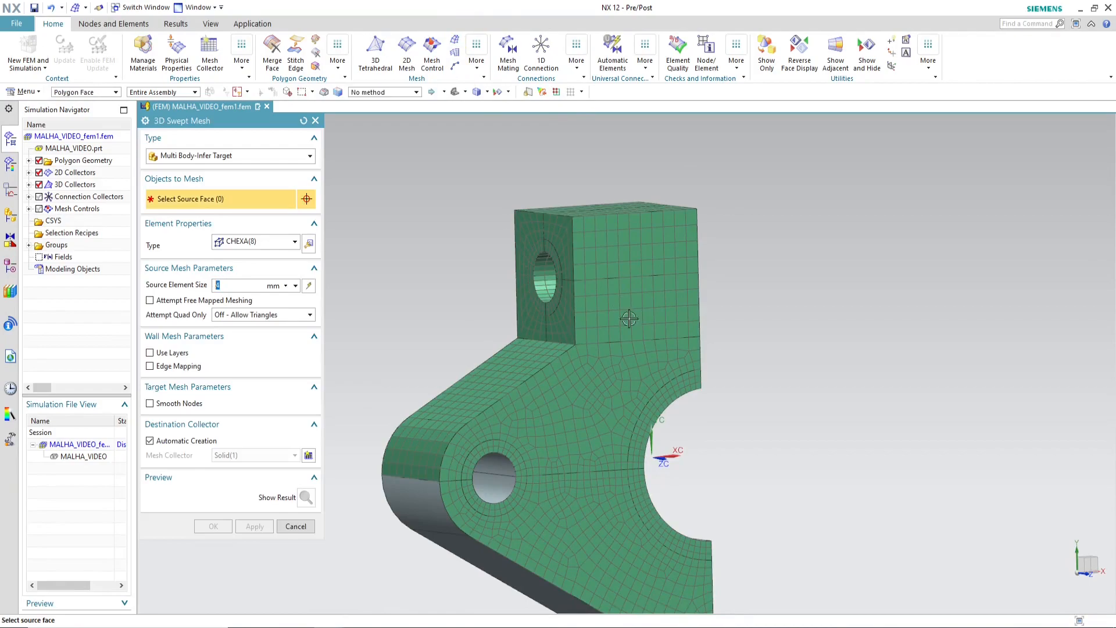
left_click(639, 462)
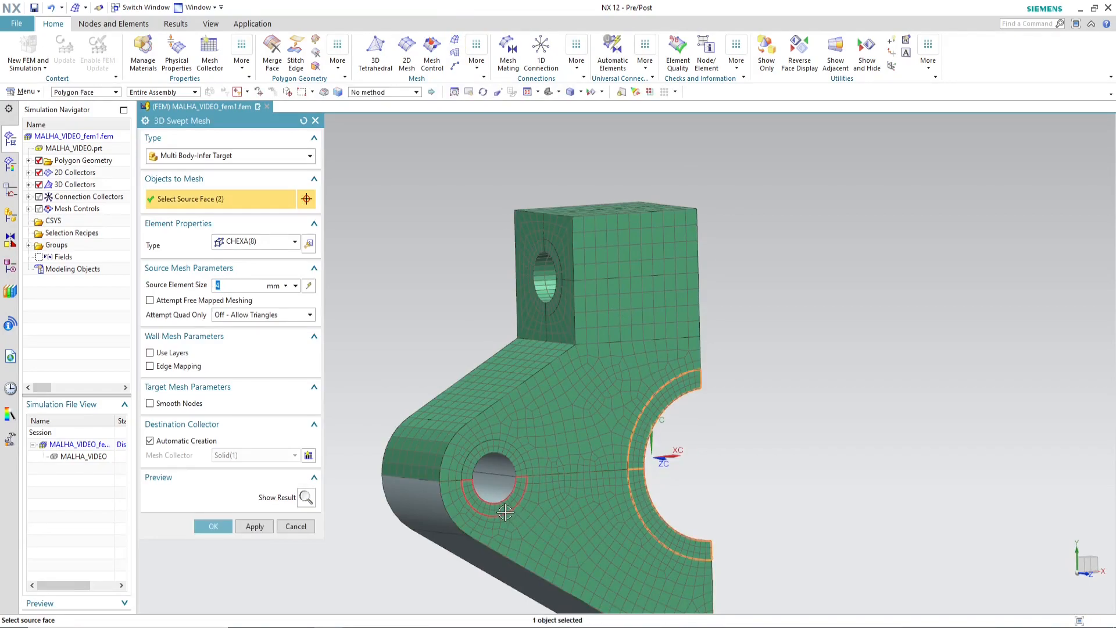
left_click(536, 523)
scroll(690, 302, "down", 2)
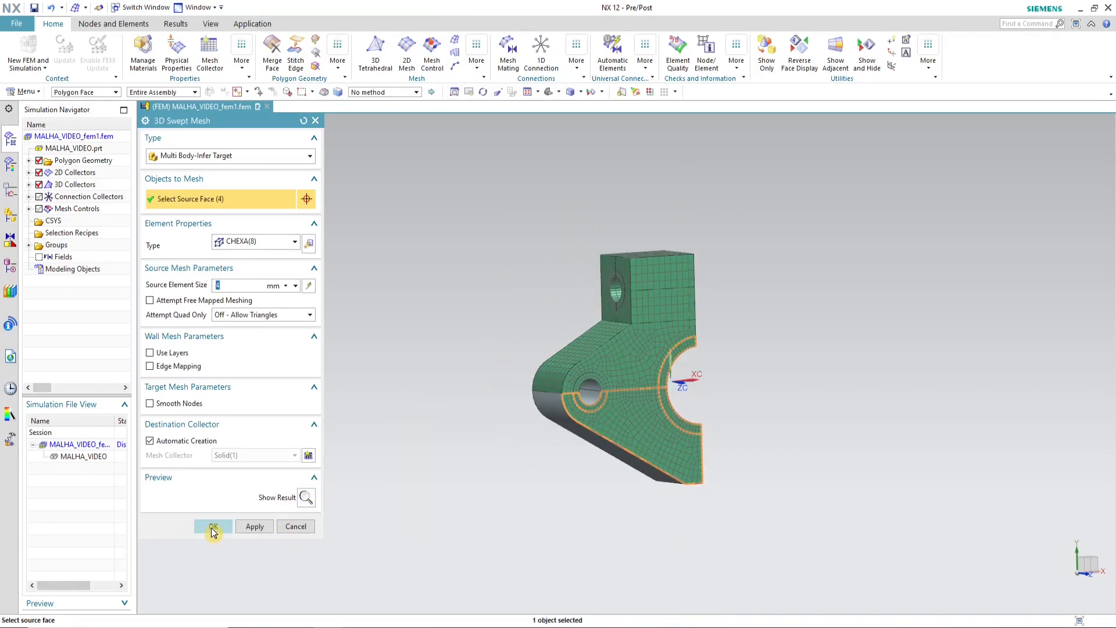
left_click(214, 527)
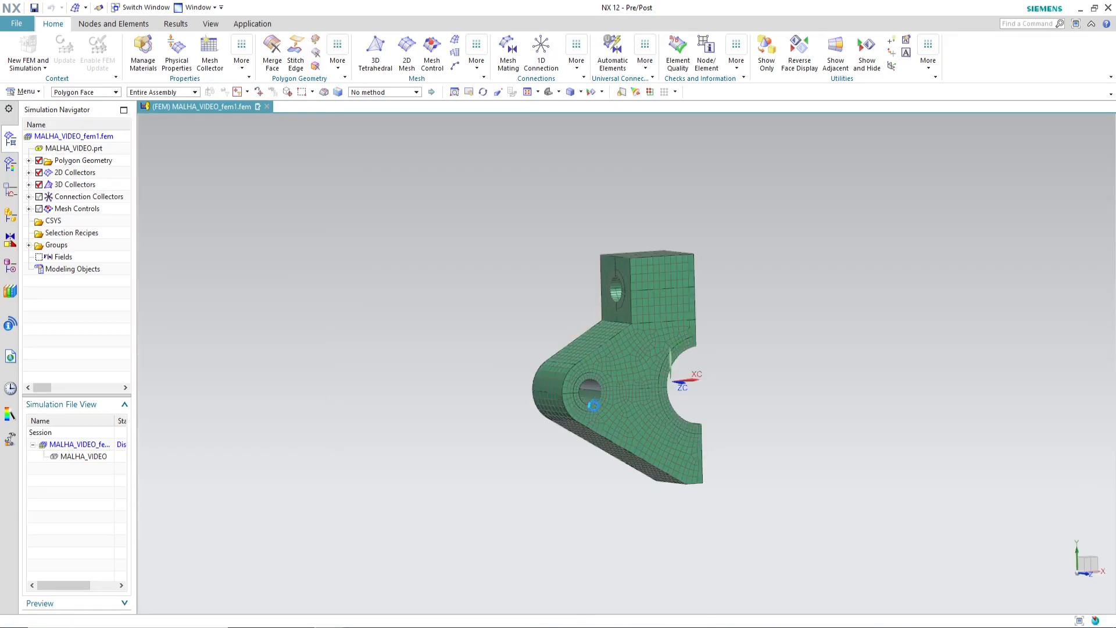
Step: Create a 4 mm CHEXA(8) Multi Body-Infer Target swept mesh from the upper ring face around the small flange hole
middle_click_drag(531, 421, 546, 345)
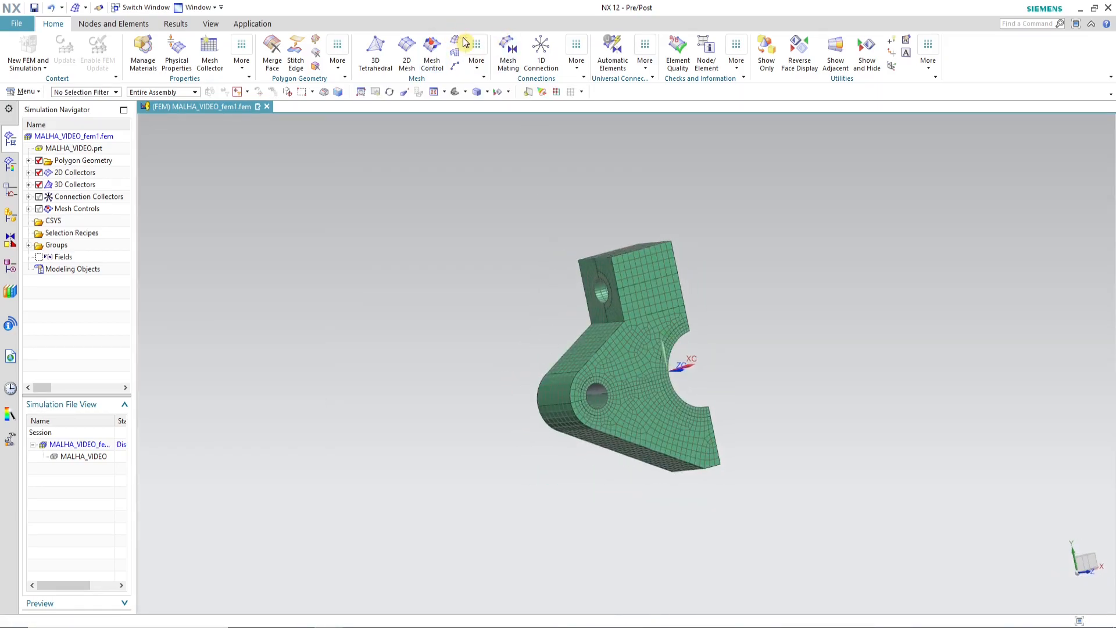
left_click(578, 411)
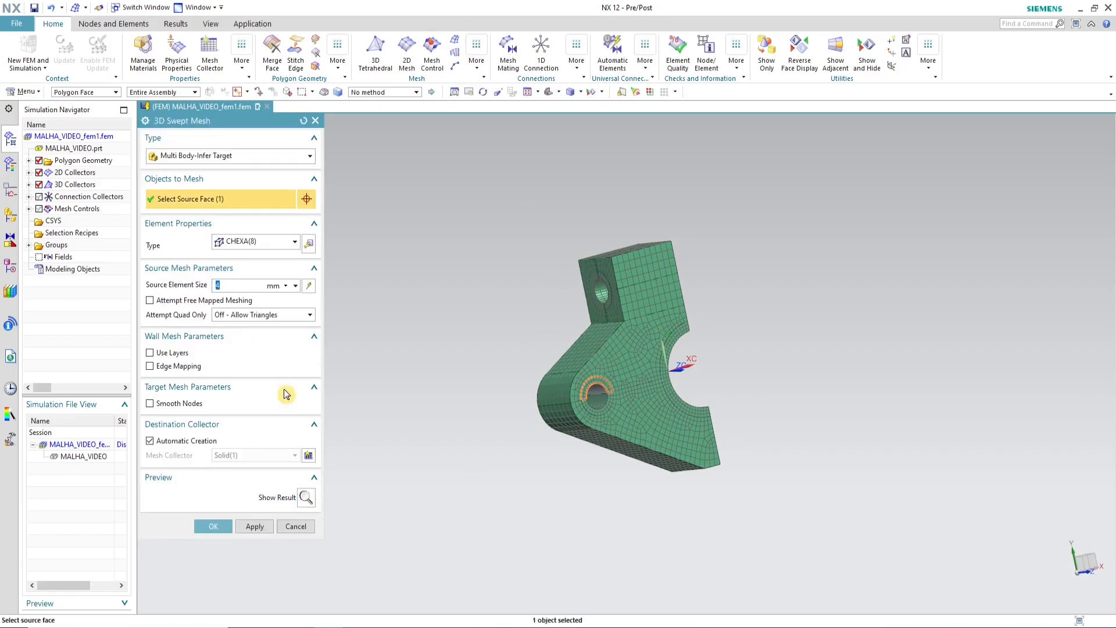
left_click(213, 526)
middle_click_drag(524, 369, 476, 447)
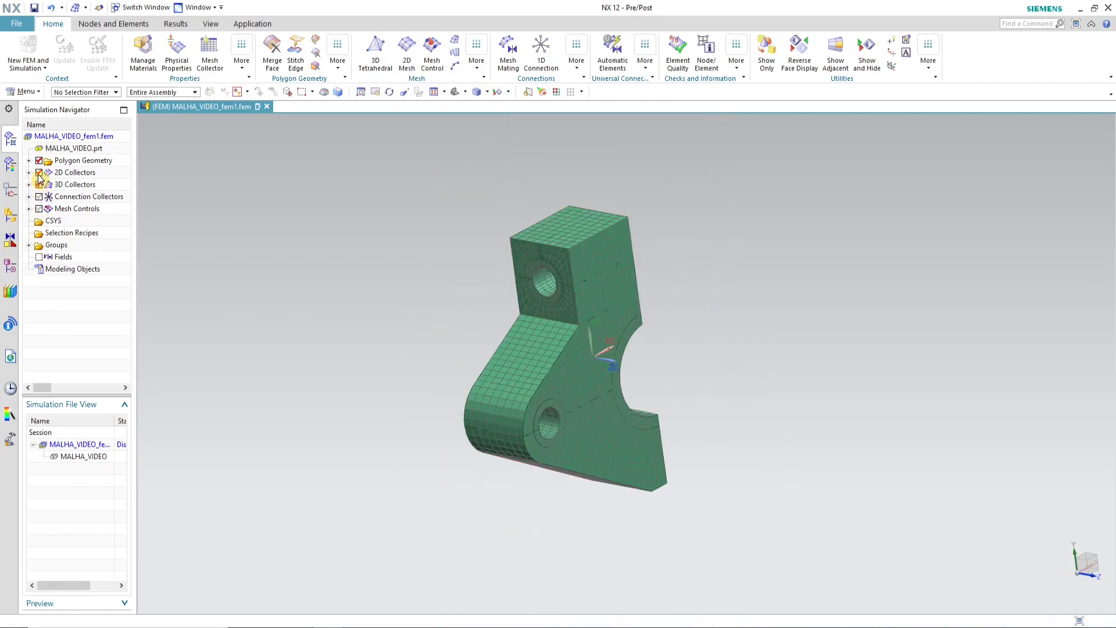
Step: Copy and reflect all displayed elements of the half flange about the XC plane at distance 0
middle_click_drag(435, 251, 748, 390)
left_click(122, 24)
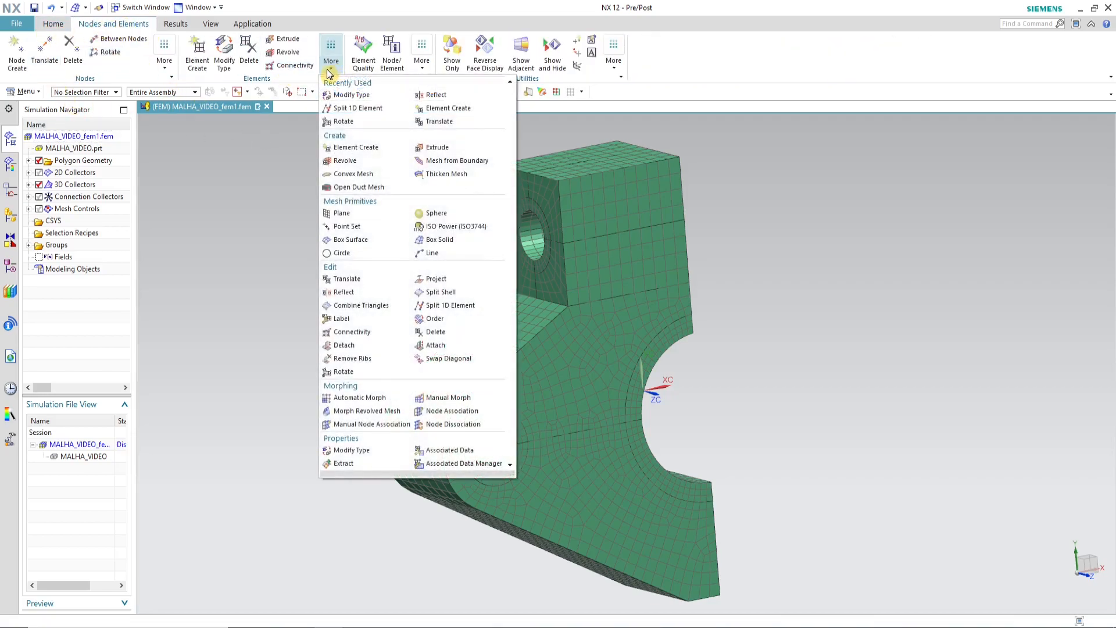
left_click(347, 292)
scroll(519, 289, "down", 3)
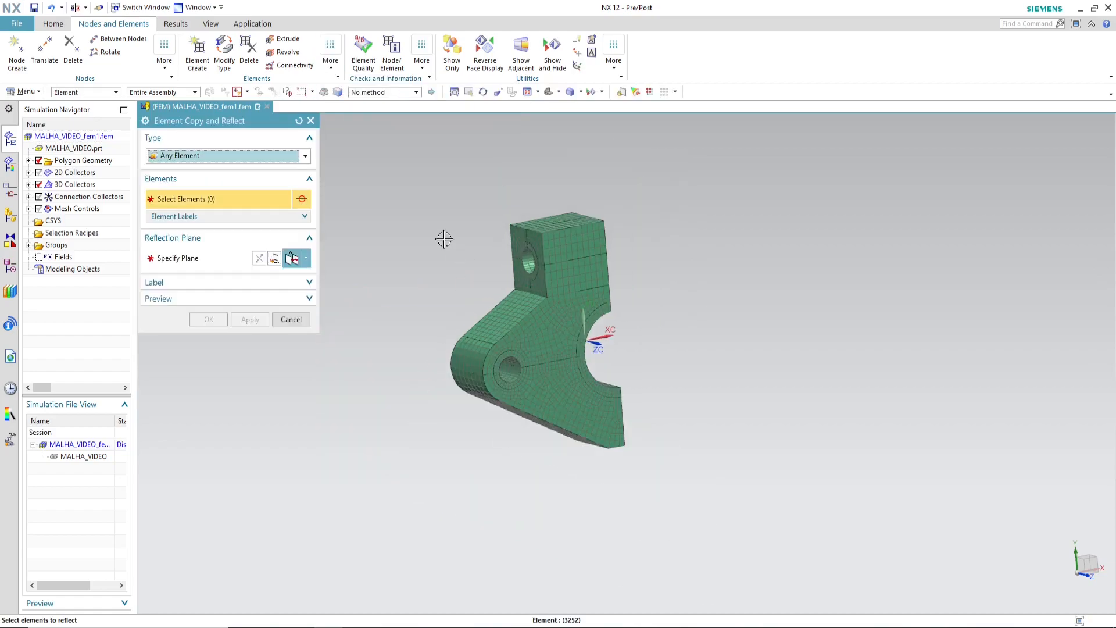
left_click_drag(421, 158, 715, 520)
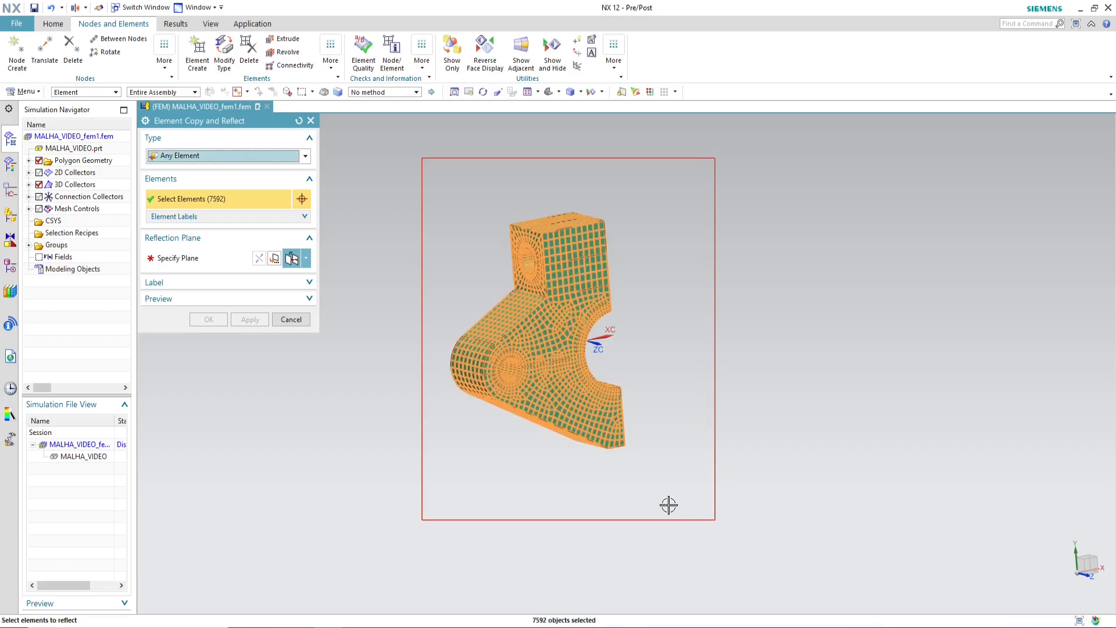
left_click(204, 258)
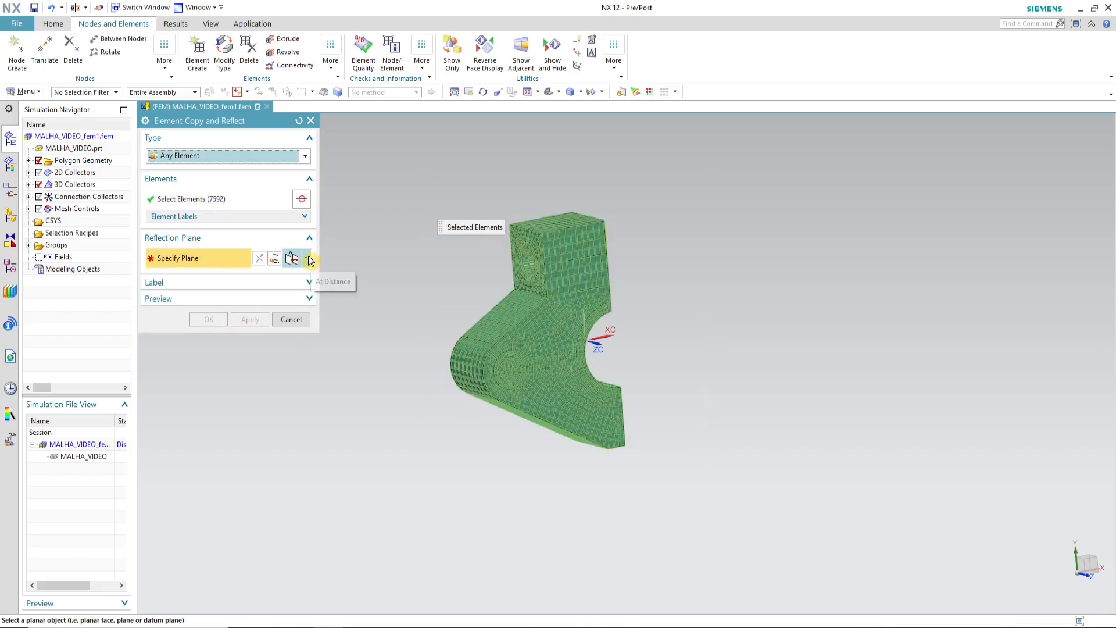
left_click(306, 258)
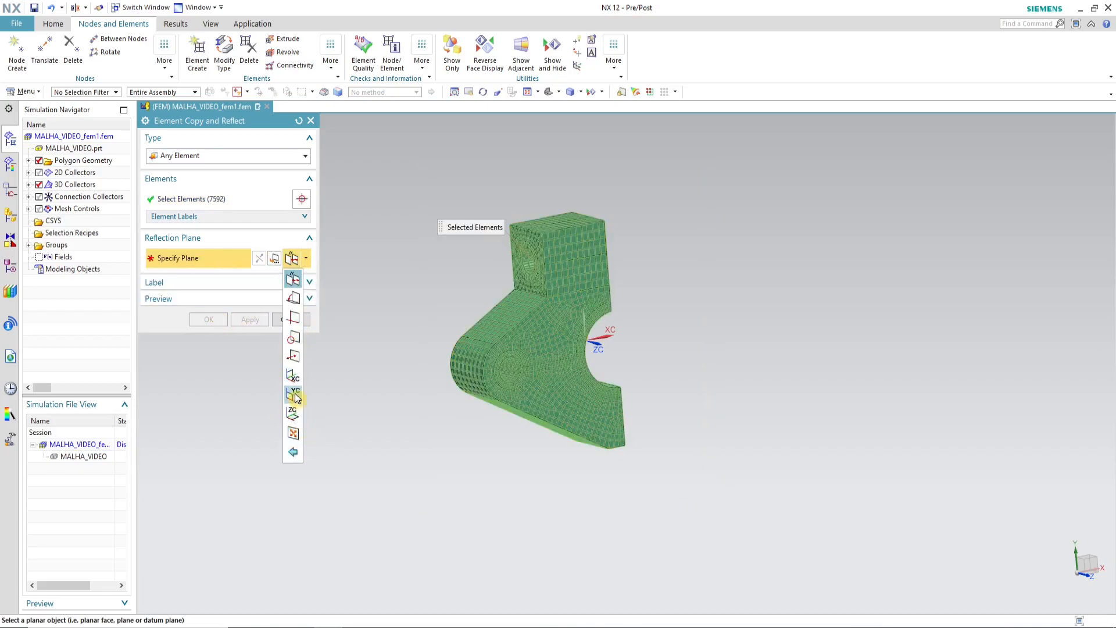
left_click(293, 375)
middle_click_drag(647, 389, 608, 391)
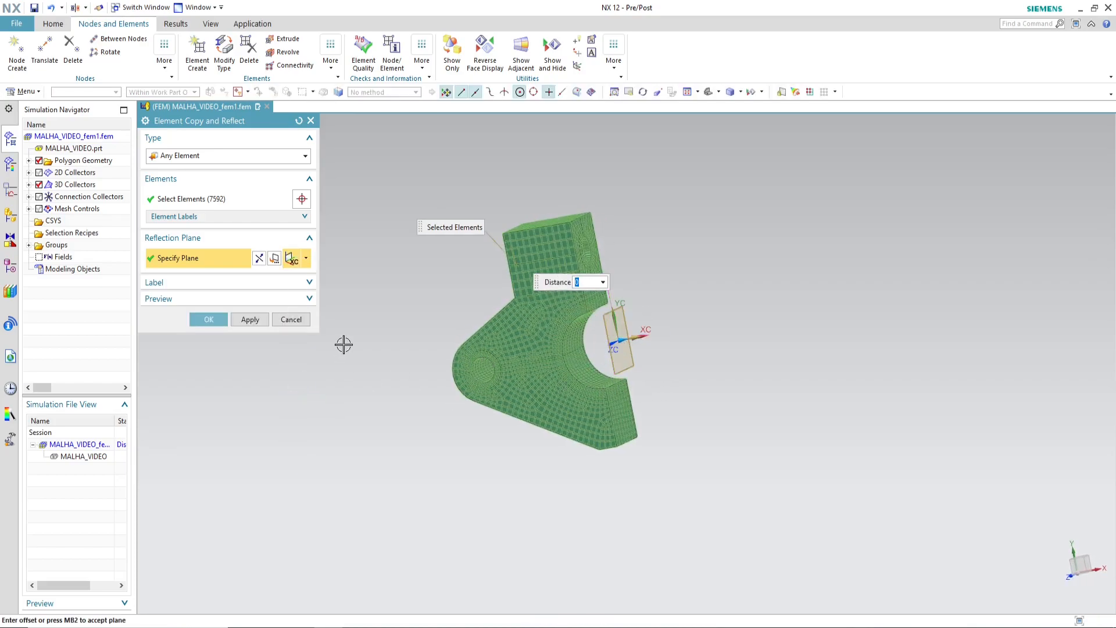
left_click(209, 320)
Step: Check all nodes of the full flange for duplicates with a 0.001 mm tolerance and merge them
middle_click_drag(611, 420, 649, 375)
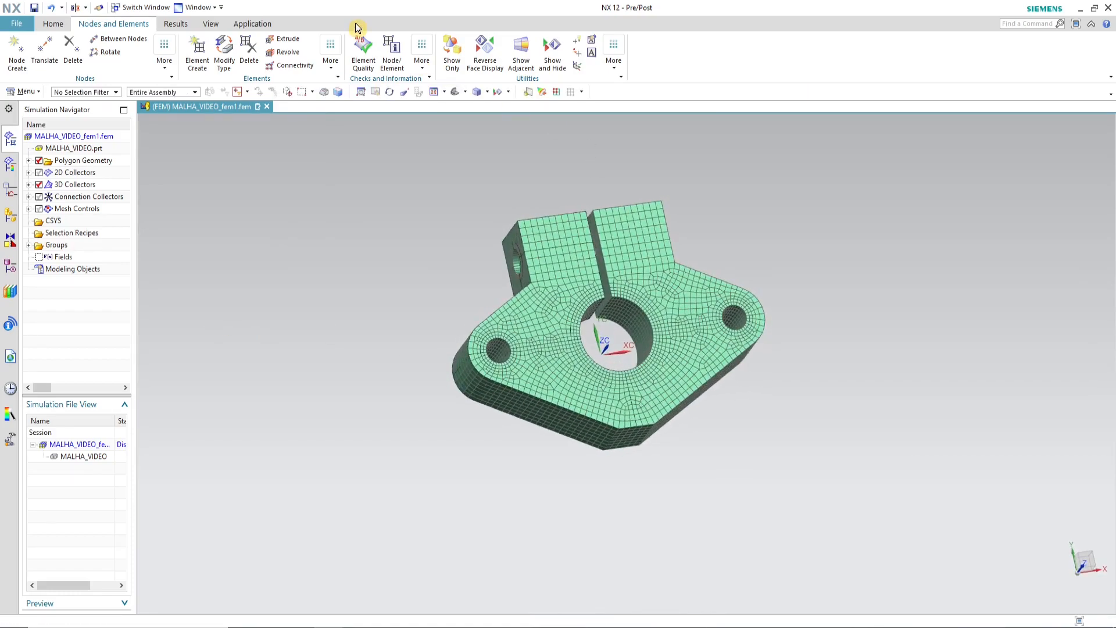
left_click(614, 53)
left_click(422, 55)
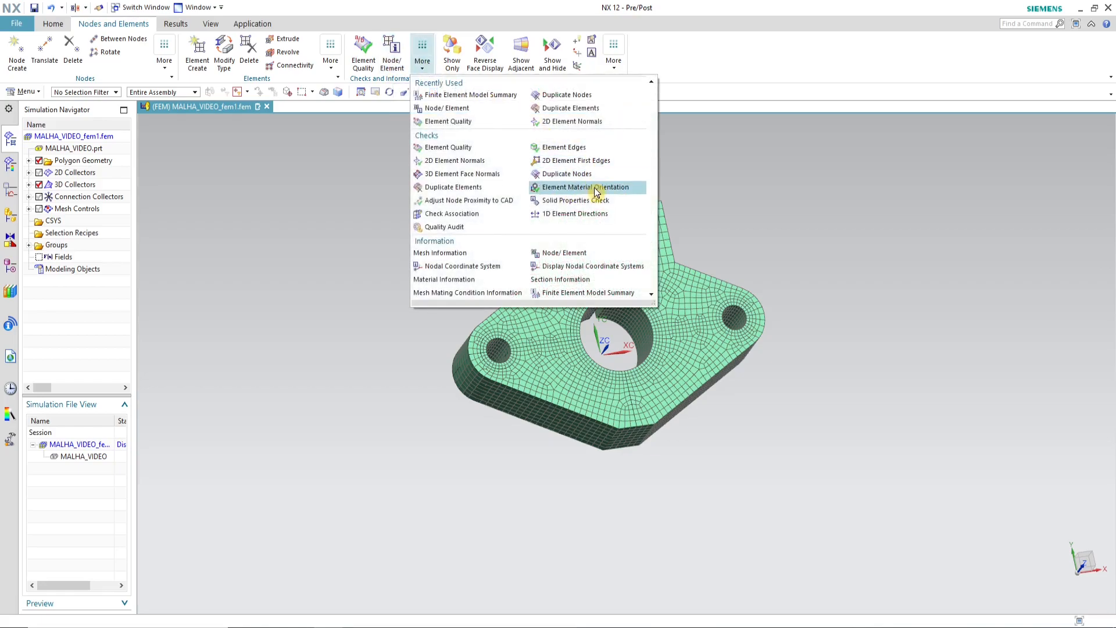
left_click(584, 174)
left_click_drag(516, 196, 820, 488)
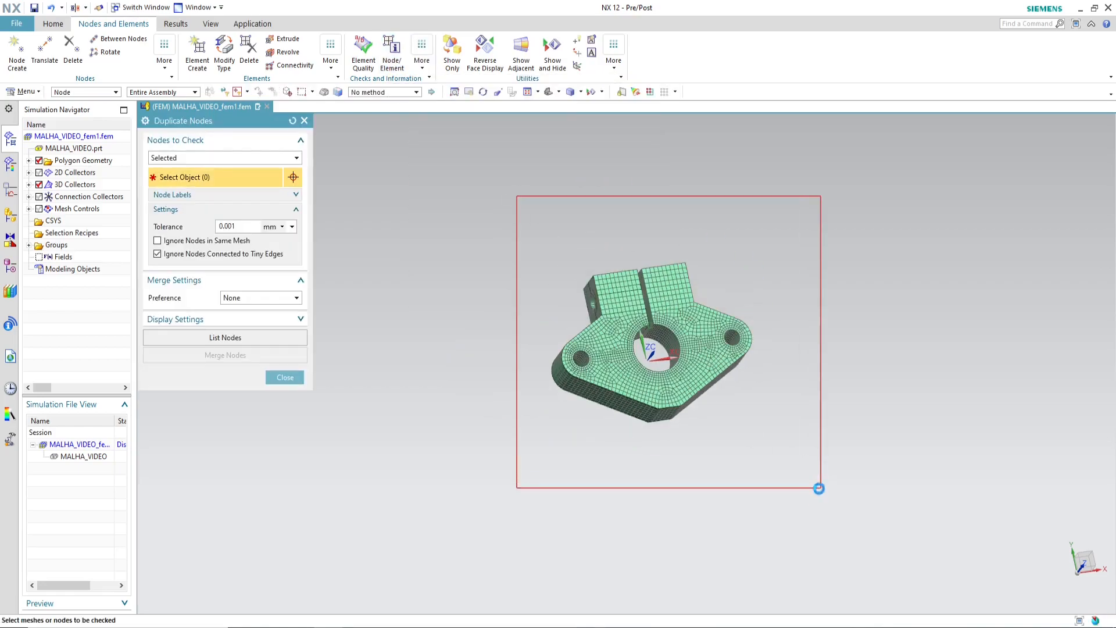
middle_click_drag(722, 437, 627, 402)
scroll(657, 381, "up", 5)
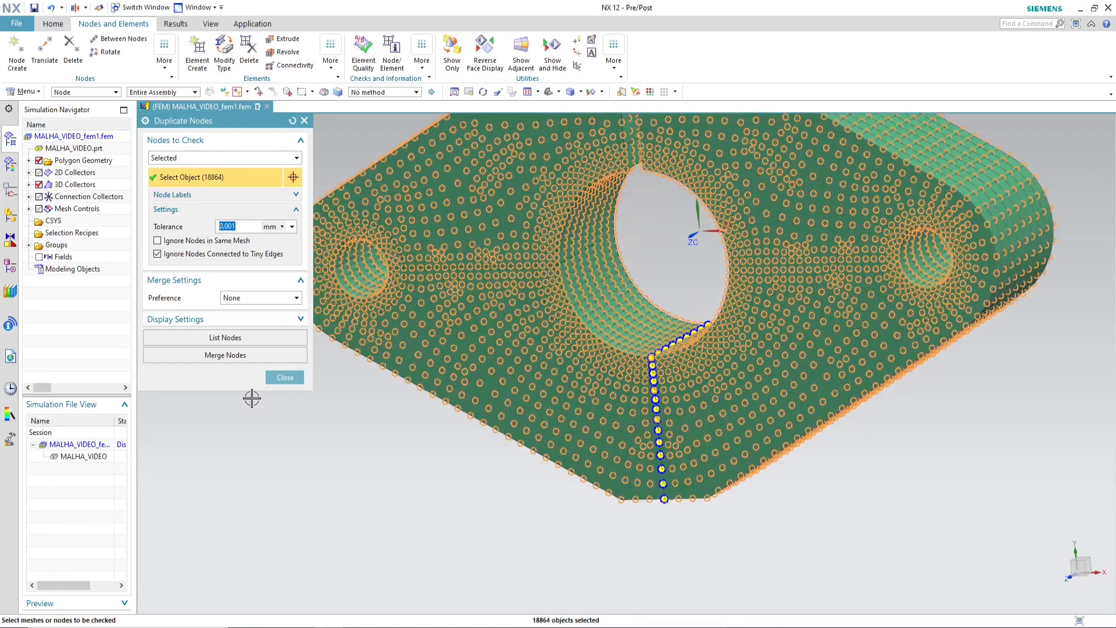
left_click(231, 354)
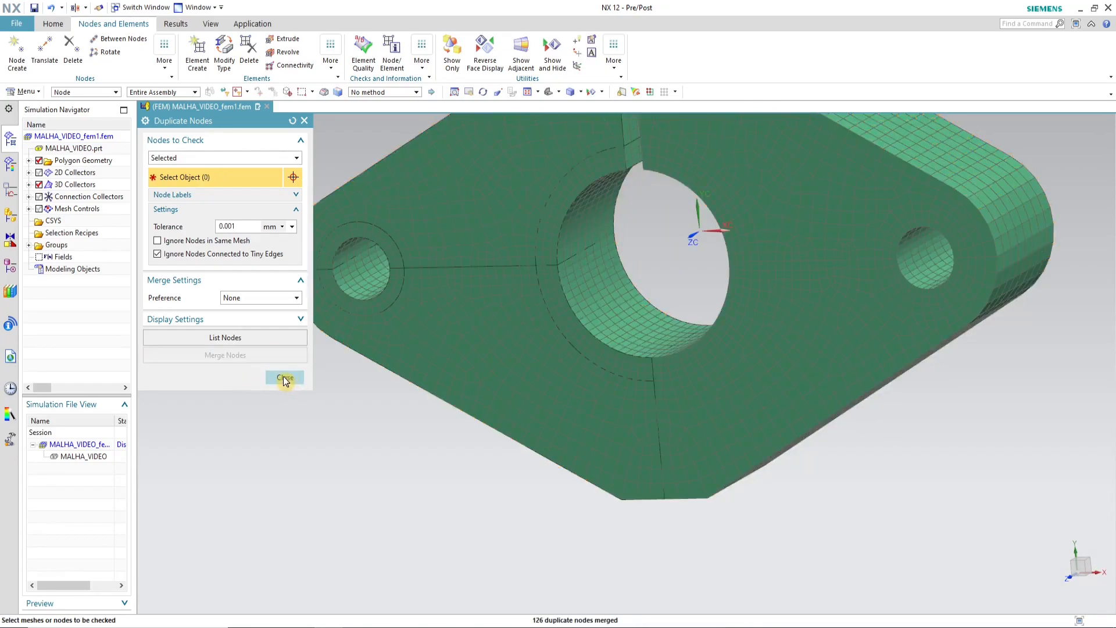
left_click(285, 378)
Step: Move 3d_mesh(14) and its reflected copy from the Solid(6) collector into Solid(1), keeping their display settings
scroll(189, 274, "down", 2)
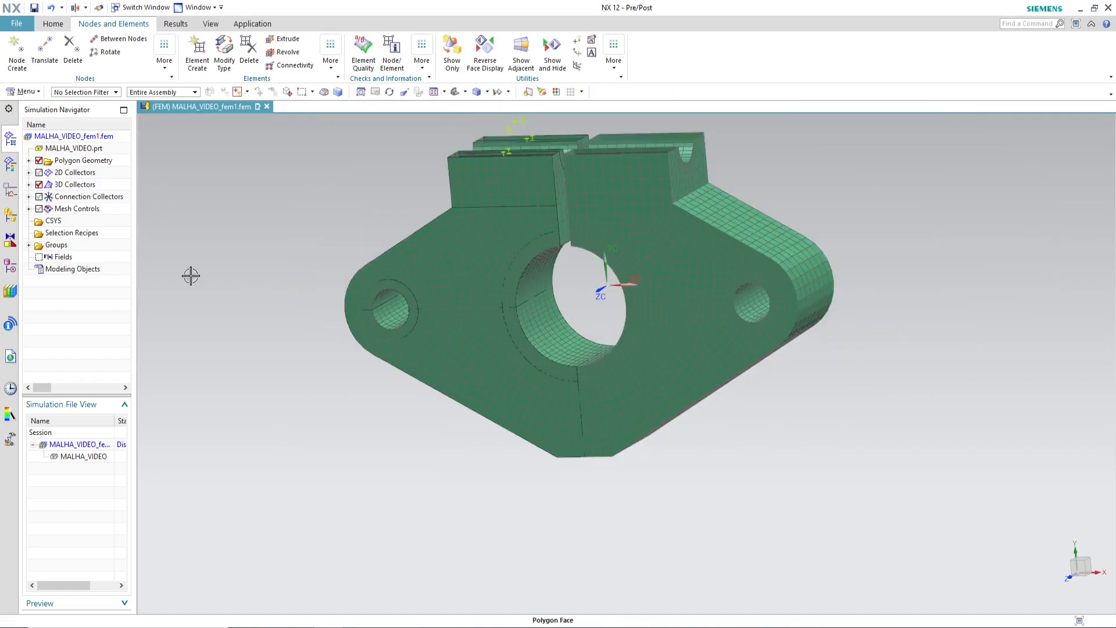
left_click(28, 184)
left_click(40, 257)
left_click(92, 269)
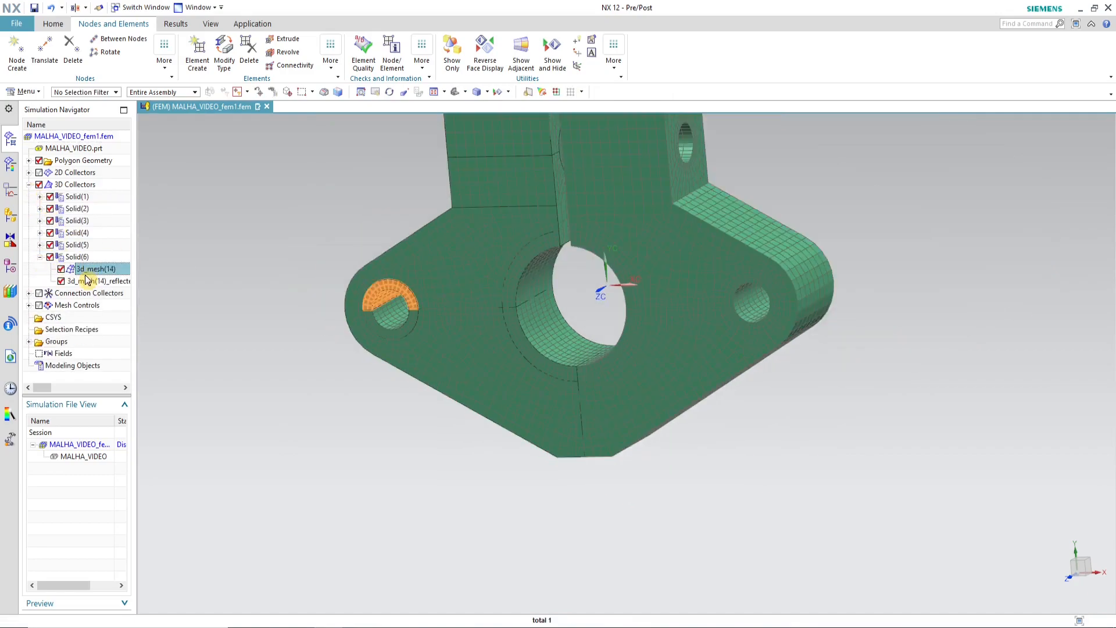
left_click(94, 281, "shift")
left_click_drag(93, 280, 89, 223)
left_click(430, 333)
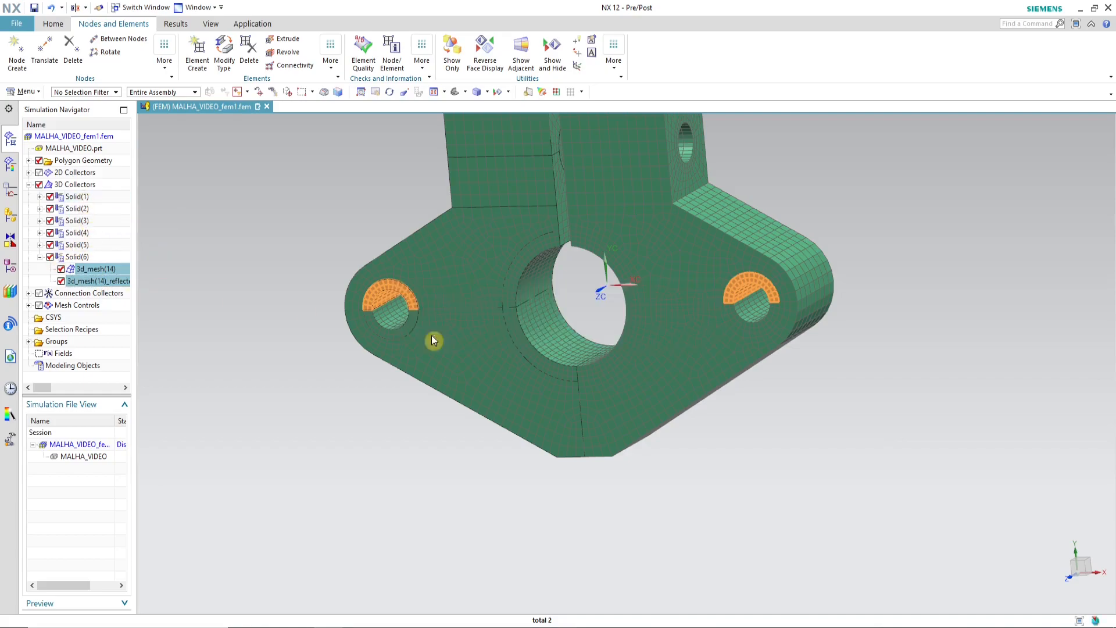
Step: Move 3d_mesh(10) to 3d_mesh(13) and their reflected copies from Solid(5) into Solid(1), keeping their display settings
left_click(39, 244)
left_click(99, 258)
left_click(93, 341, "shift")
left_click_drag(96, 329, 65, 244)
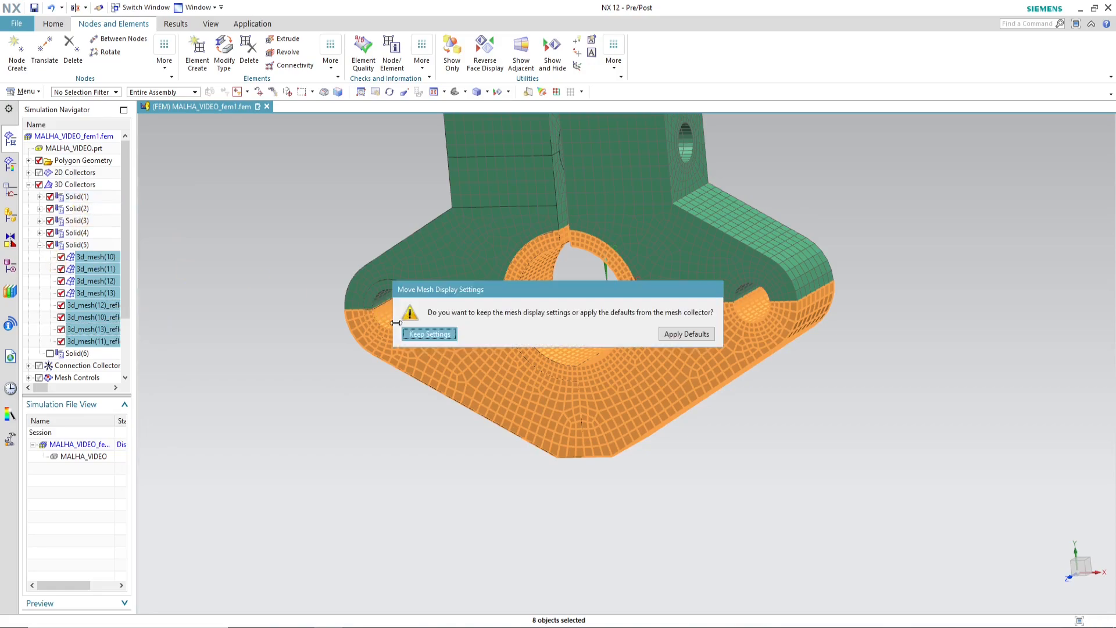
left_click(429, 334)
Step: Move 3d_mesh(8), 3d_mesh(9) and their reflected copies from Solid(4) into Solid(1), keeping their display settings
left_click(39, 233)
left_click(90, 244)
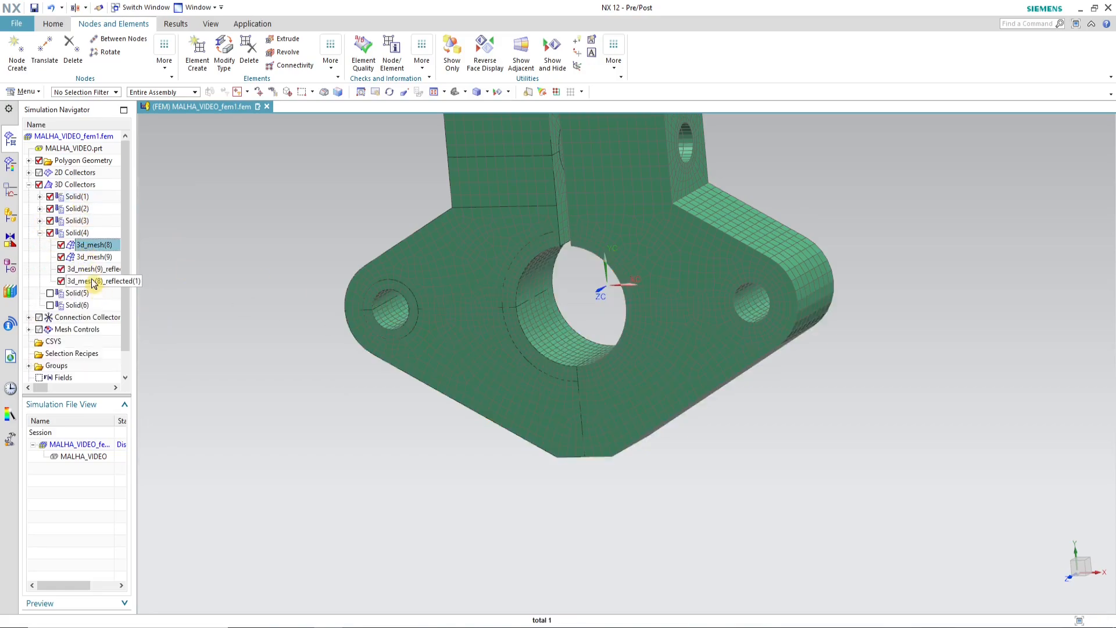
left_click(95, 281, "shift")
left_click_drag(95, 281, 80, 220)
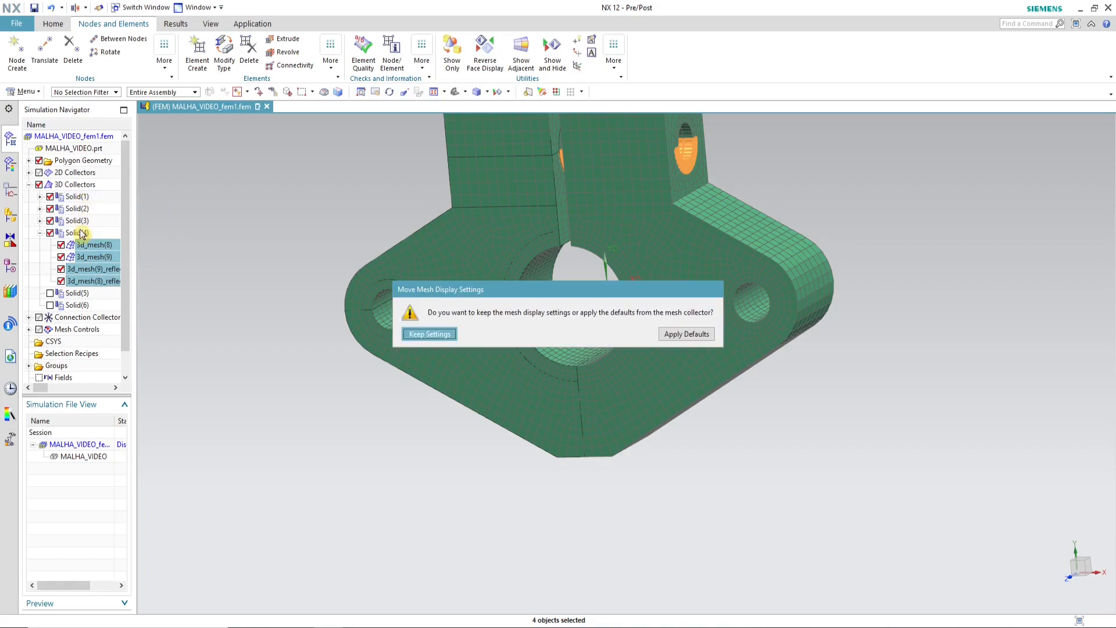
left_click(429, 333)
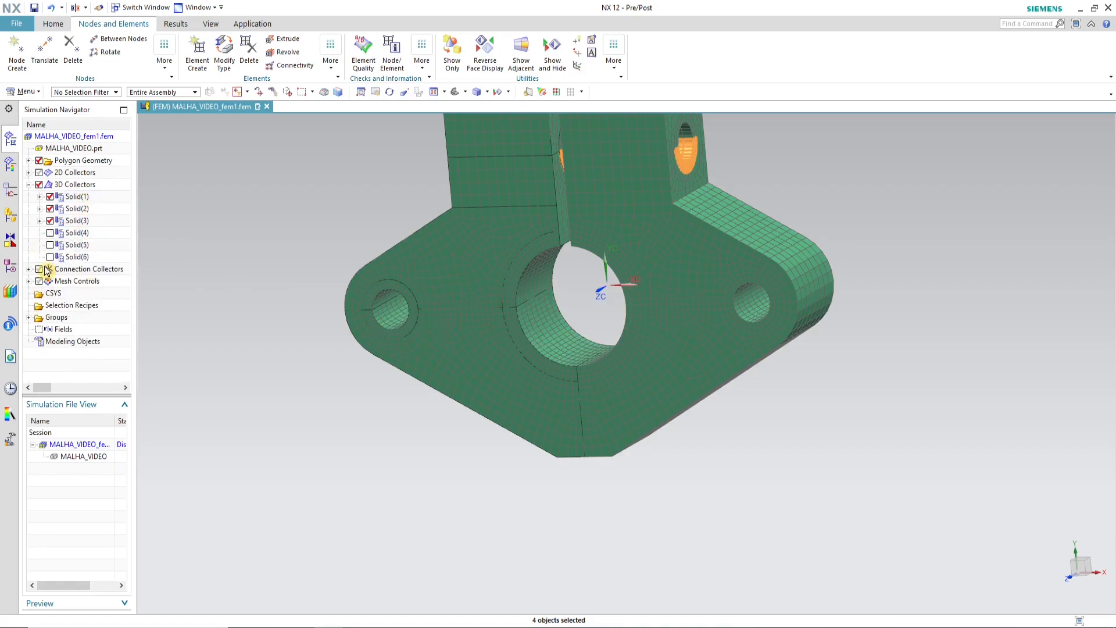
Step: Move 3d_mesh(4) to 3d_mesh(7) and their reflected copies from Solid(3) into Solid(1), keeping their display settings
left_click(39, 221)
left_click(94, 244)
left_click(94, 233)
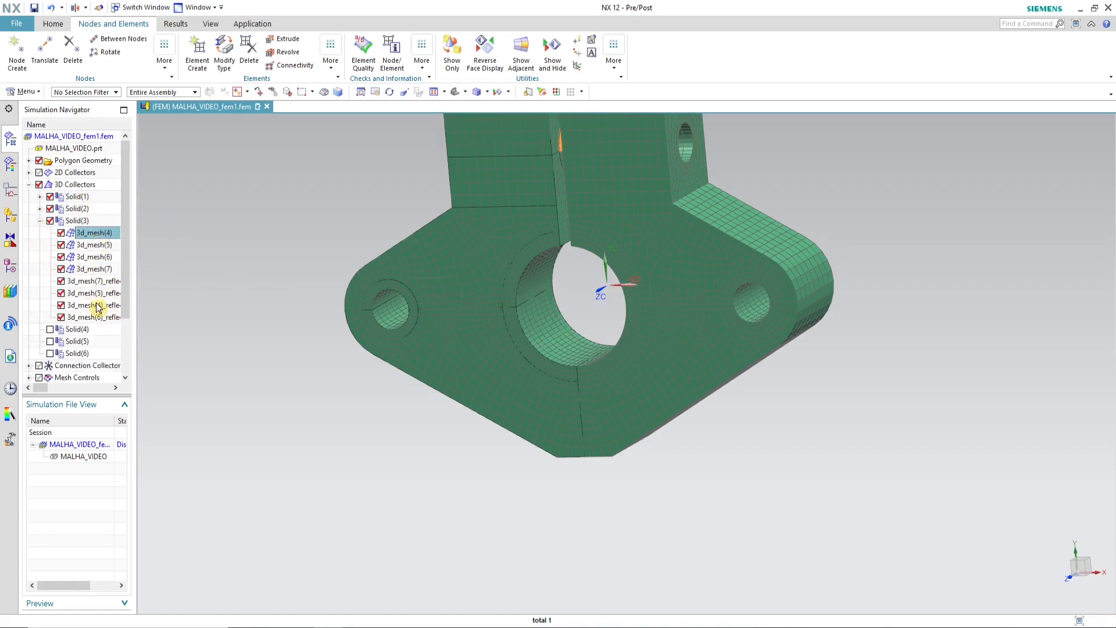
left_click(93, 317, "shift")
left_click_drag(93, 317, 78, 199)
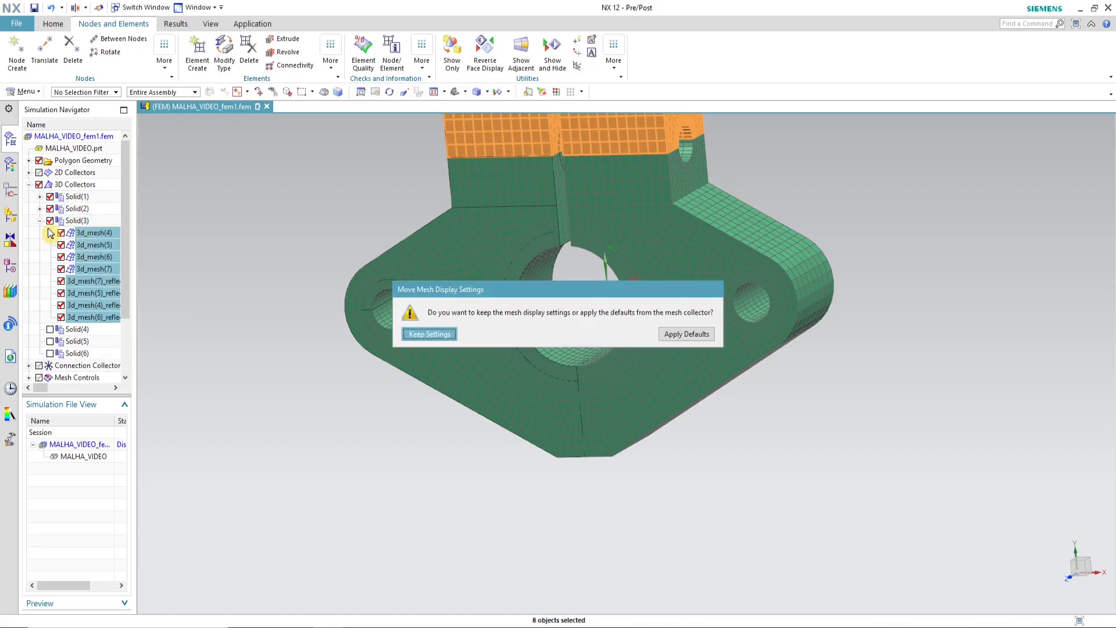
left_click(411, 335)
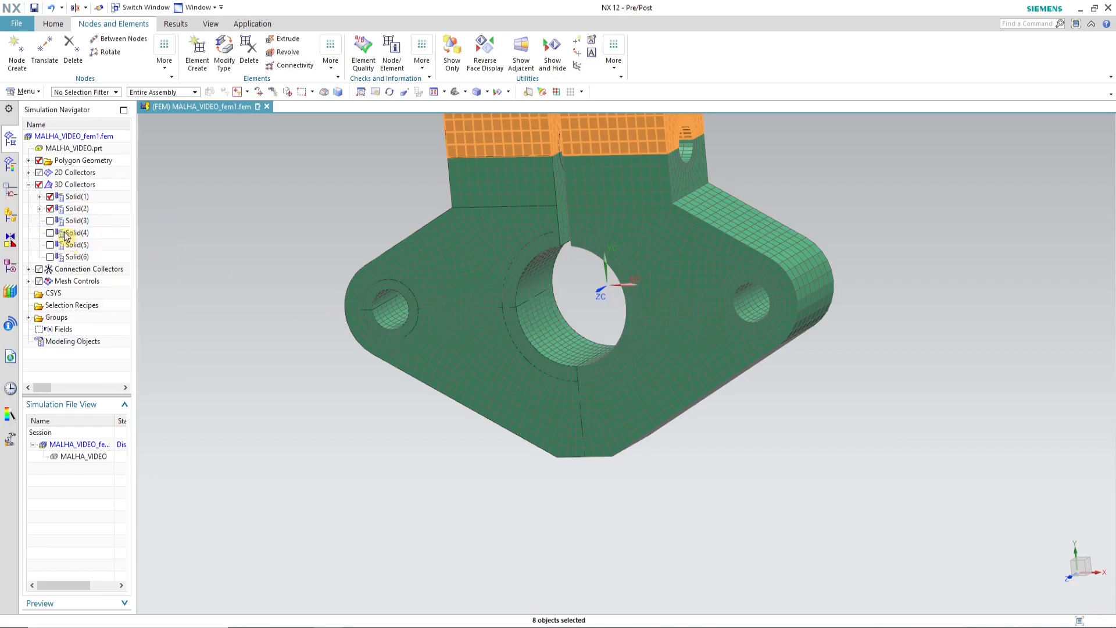
Step: Move 3d_mesh(2), 3d_mesh(3) and their reflected copies from Solid(2) into Solid(1), keeping their display settings
left_click(40, 208)
left_click(92, 221)
left_click(94, 260, "shift")
left_click_drag(93, 257, 77, 202)
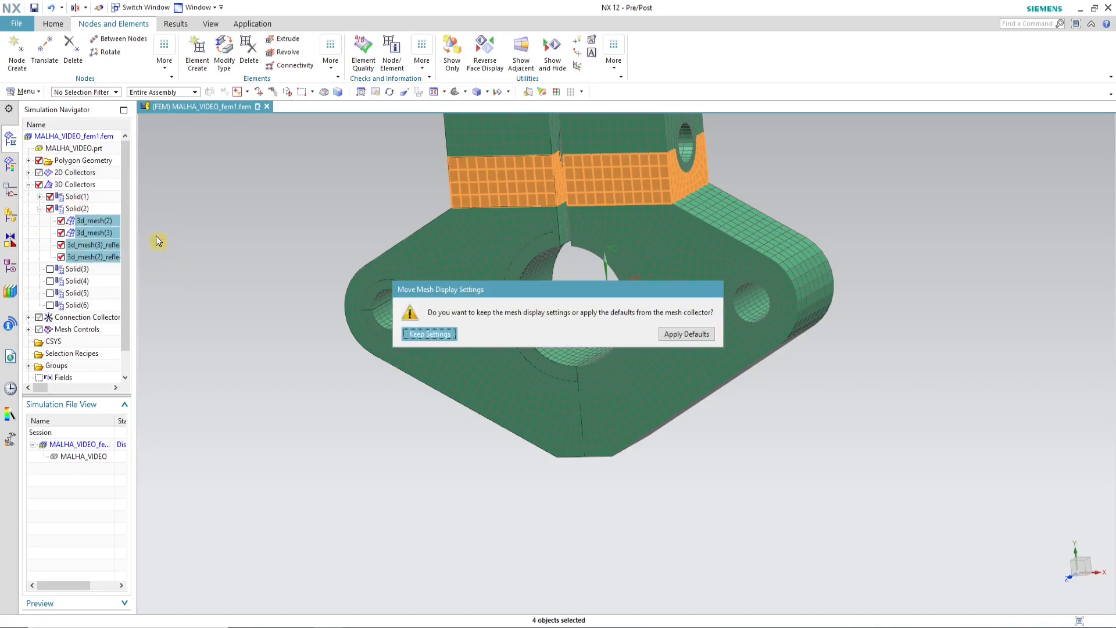
left_click(429, 333)
scroll(452, 417, "down", 3)
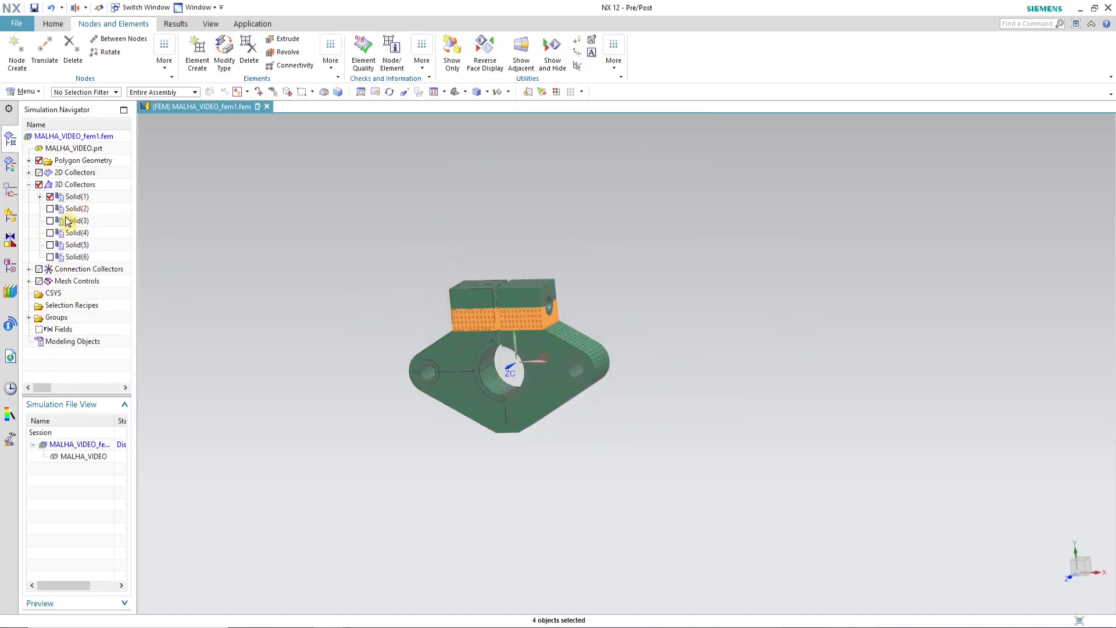
Step: Set the display color of the Solid(1) mesh collector to Deep Sky (ID 205)
left_click(75, 198)
left_click(40, 197)
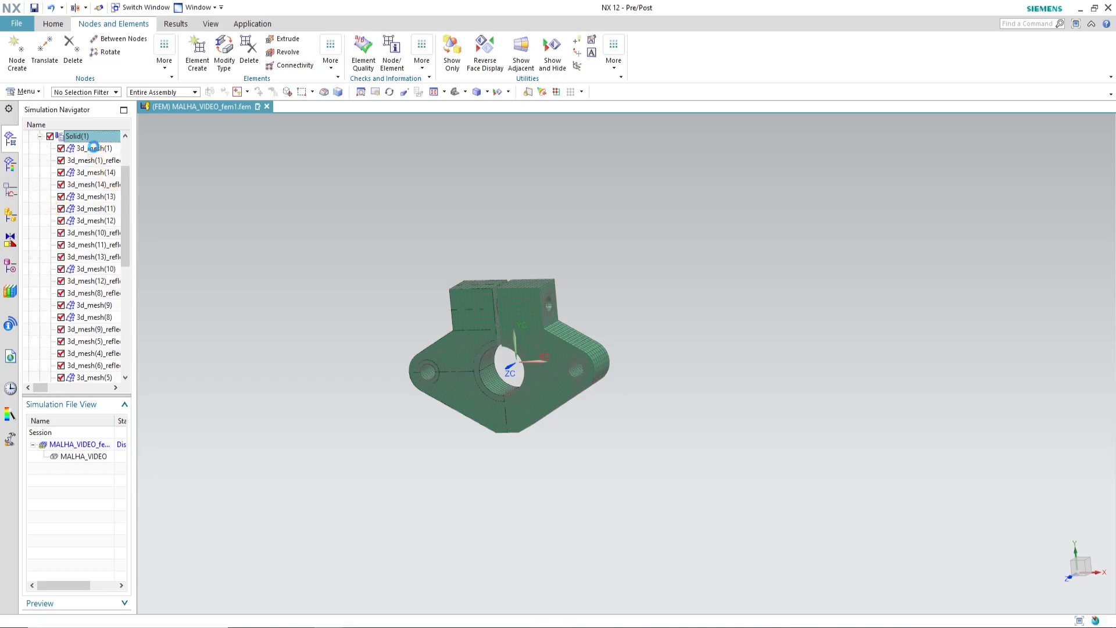
left_click(82, 210)
scroll(78, 214, "up", 2)
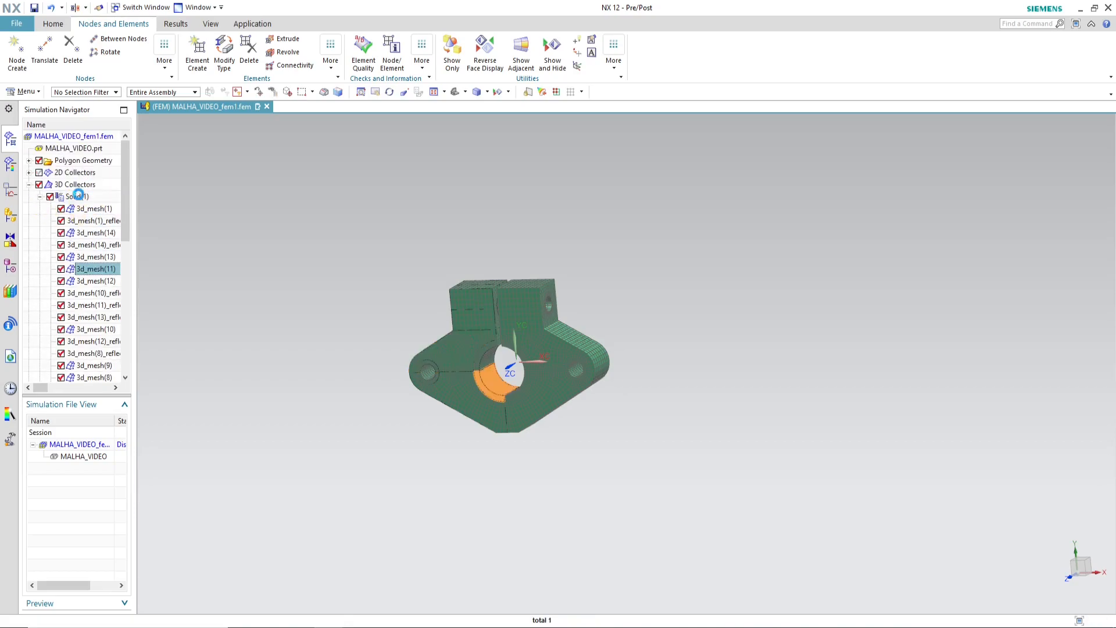
left_click(80, 199)
right_click(81, 199)
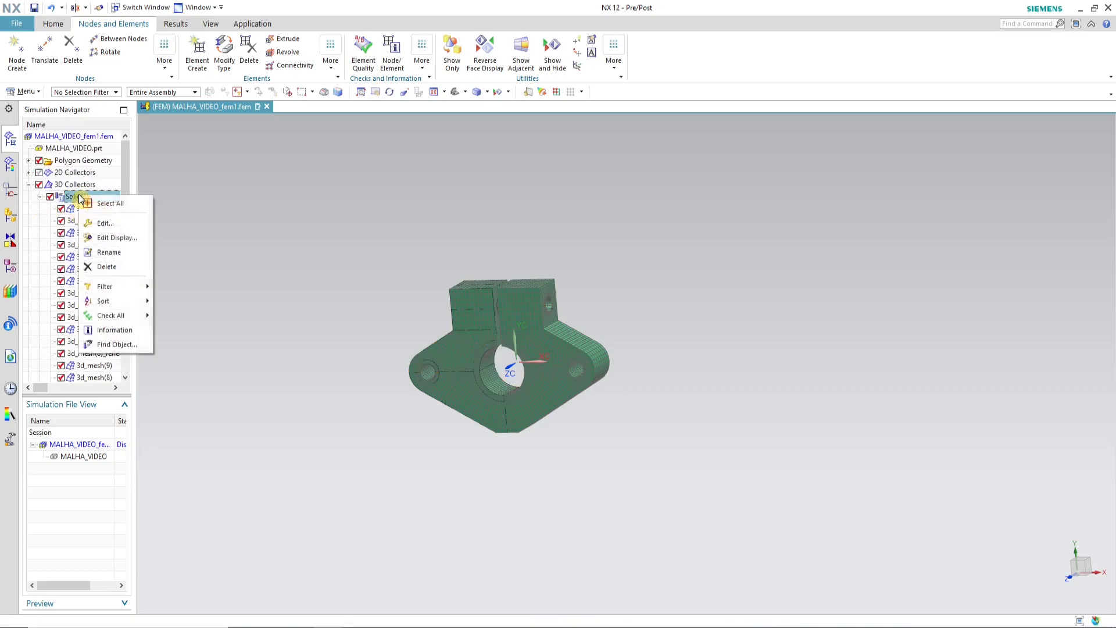
left_click(124, 239)
left_click(291, 176)
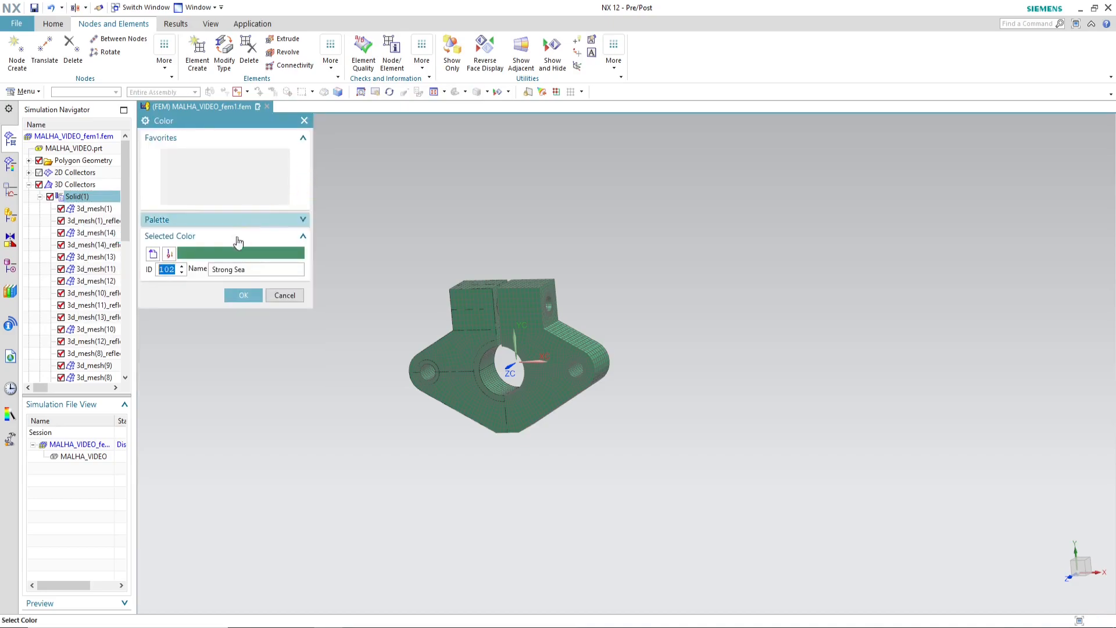
left_click(251, 178)
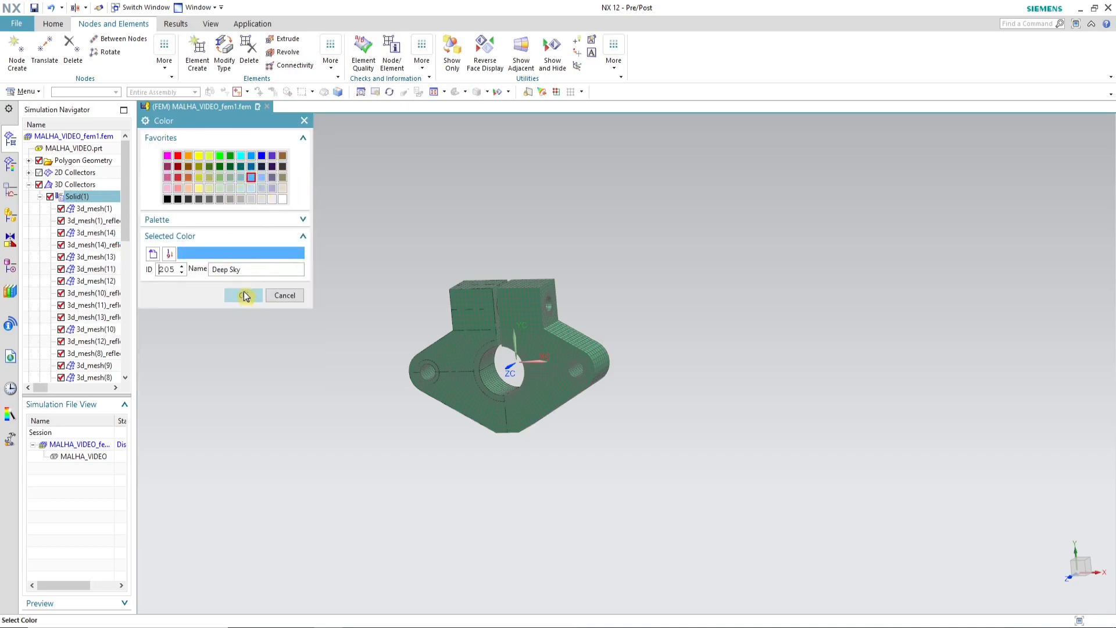
left_click(244, 295)
Step: Set the element edge color of the Solid(1) collector to Black (ID 216) and apply the display changes
left_click(288, 226)
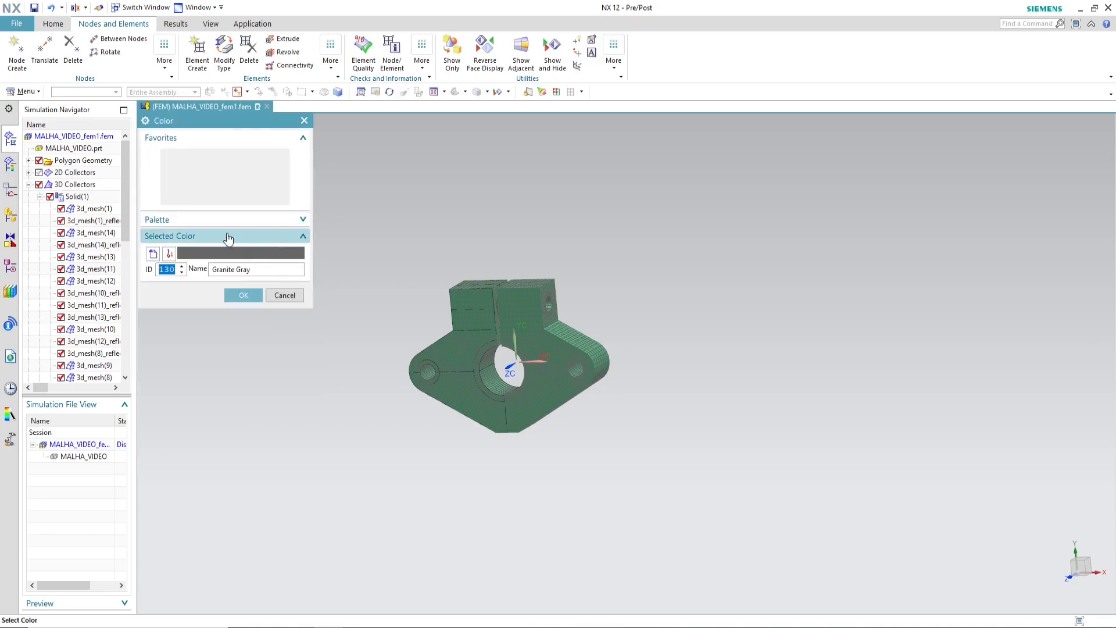
left_click(168, 201)
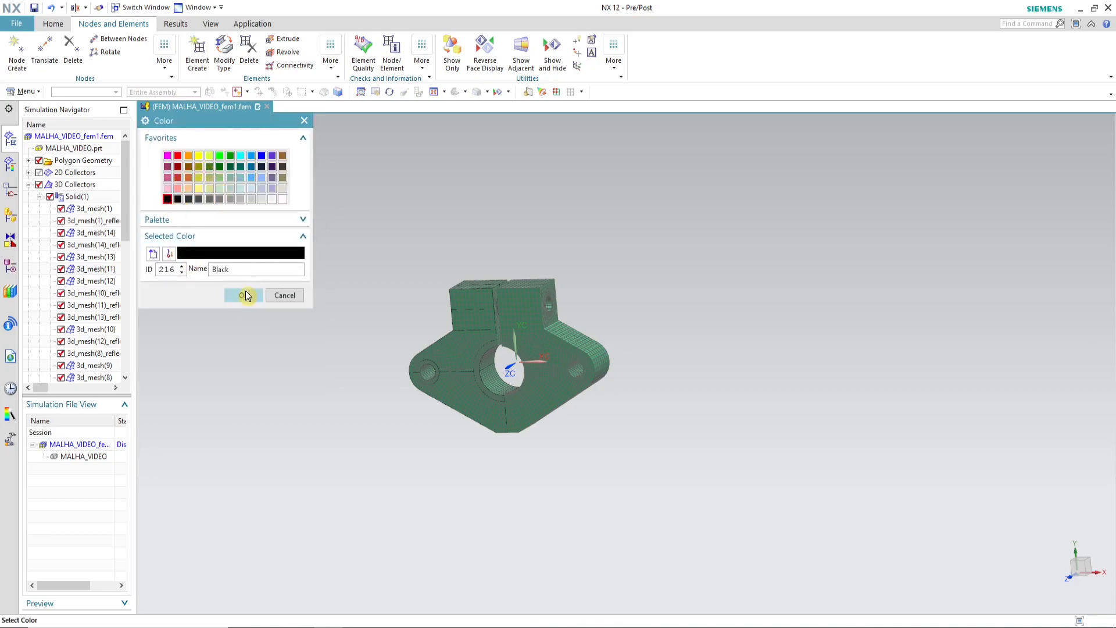
left_click(244, 295)
left_click(214, 383)
Step: Examine the complete flange mesh around the central bore, the split and the small holes
middle_click_drag(407, 355, 531, 319)
scroll(480, 335, "up", 2)
scroll(480, 335, "up", 3)
scroll(506, 346, "down", 4)
scroll(531, 320, "down", 3)
scroll(609, 413, "up", 4)
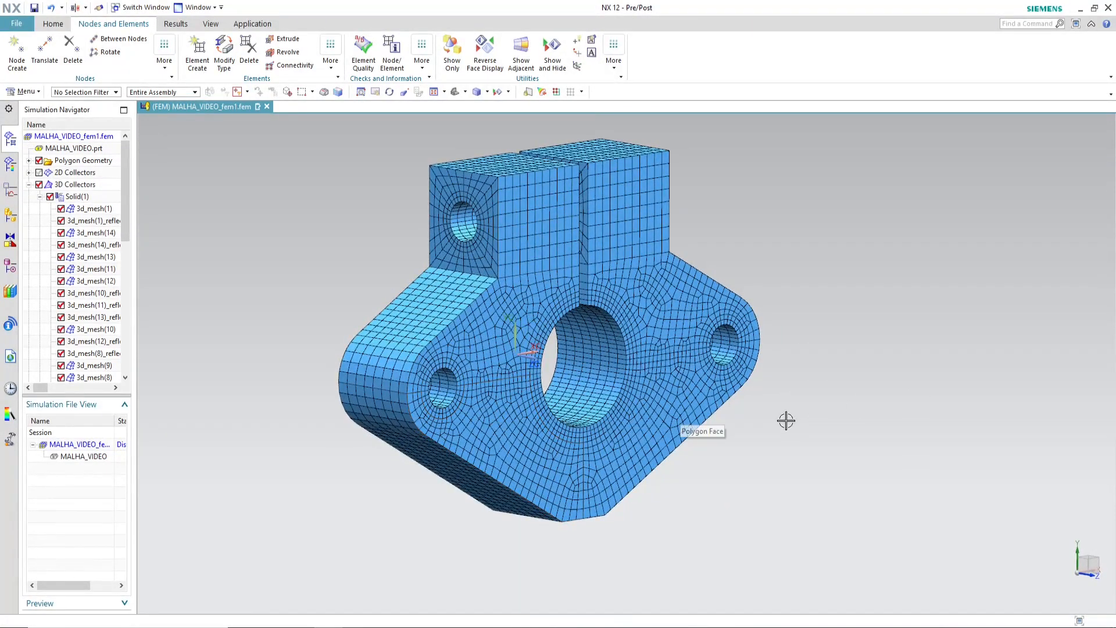
left_click(53, 24)
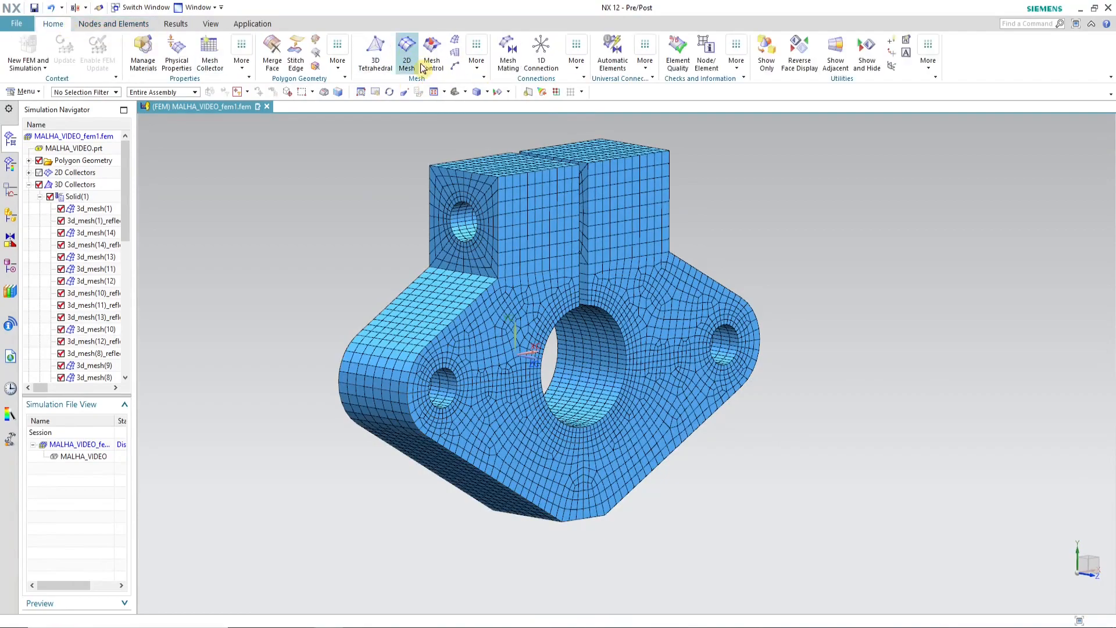